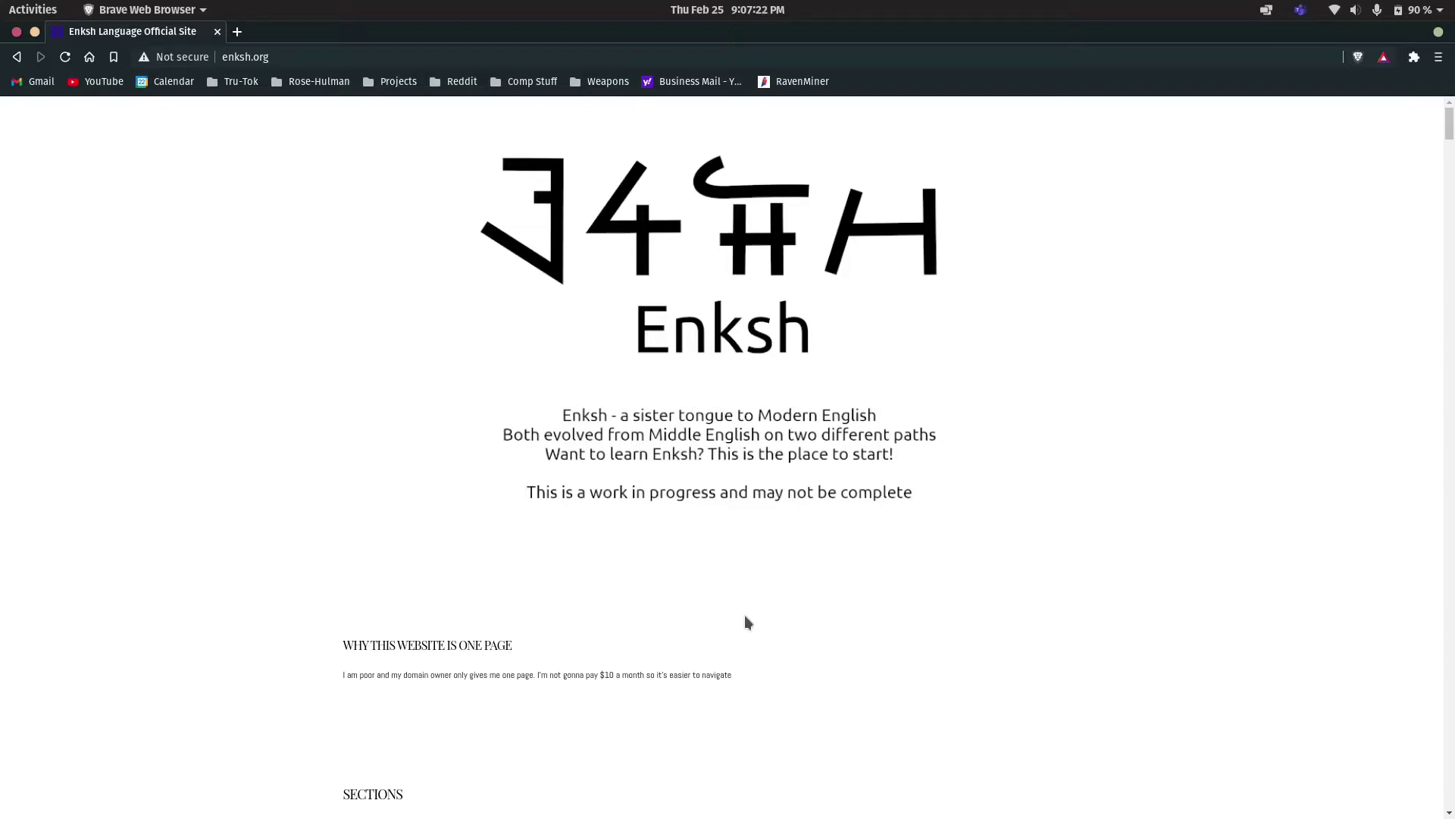
# Scroll enksh.org past the syllabary chart to Origin Myth, then start typing 'enksh.' as the address
pyautogui.scroll(-10, 747, 622)
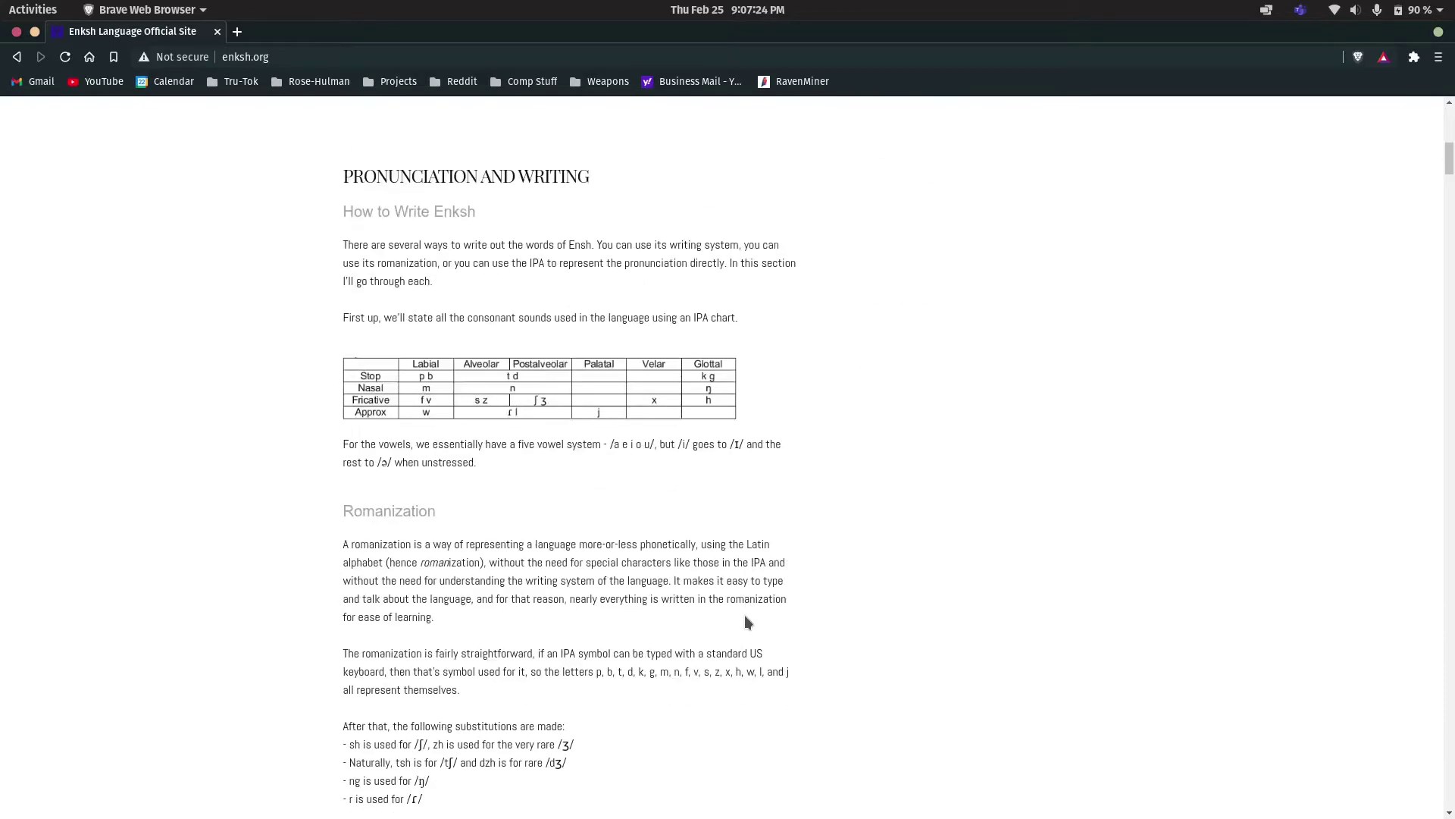
pyautogui.scroll(-13, 744, 621)
pyautogui.scroll(2, 744, 620)
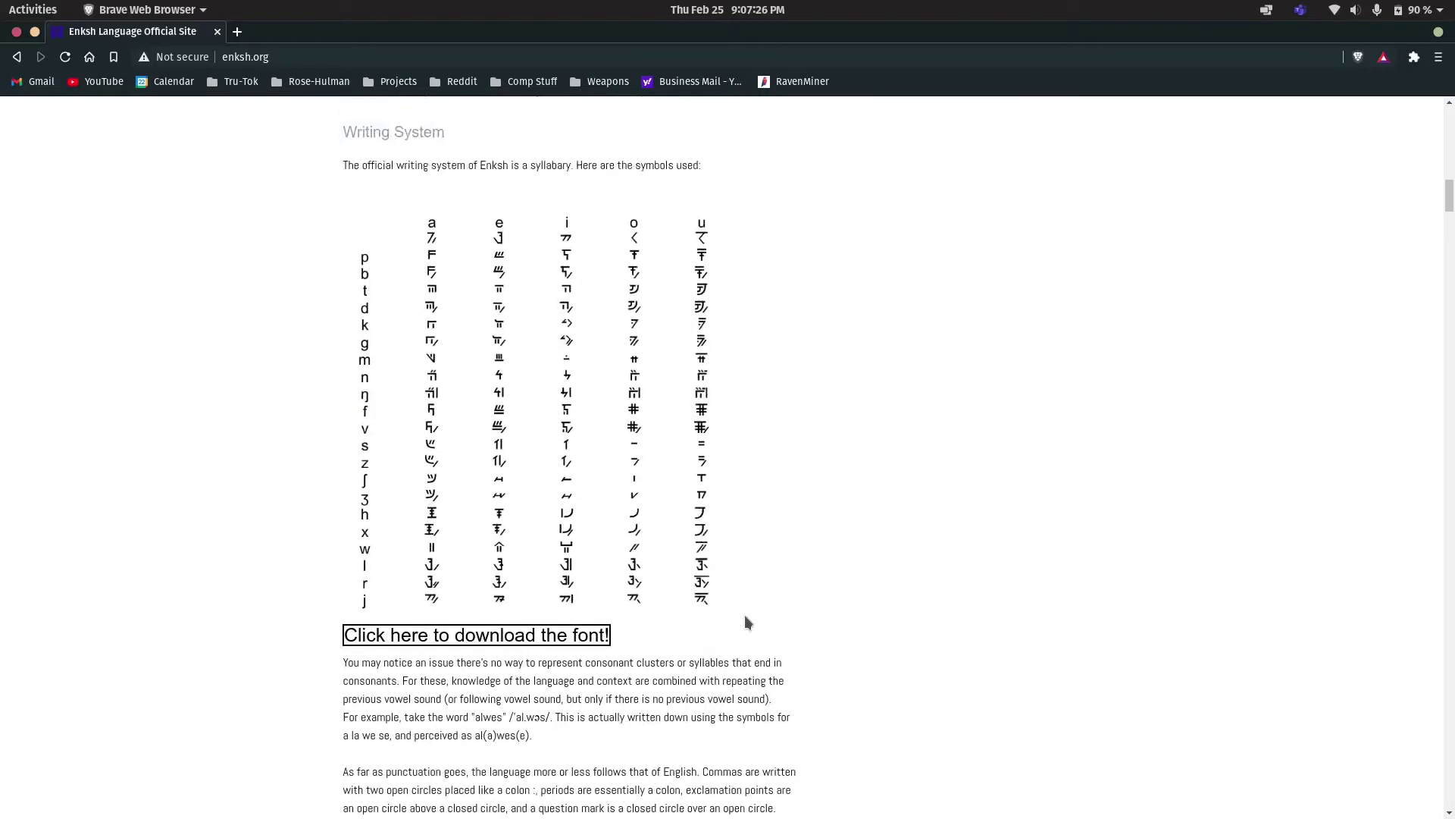
pyautogui.scroll(-1, 504, 396)
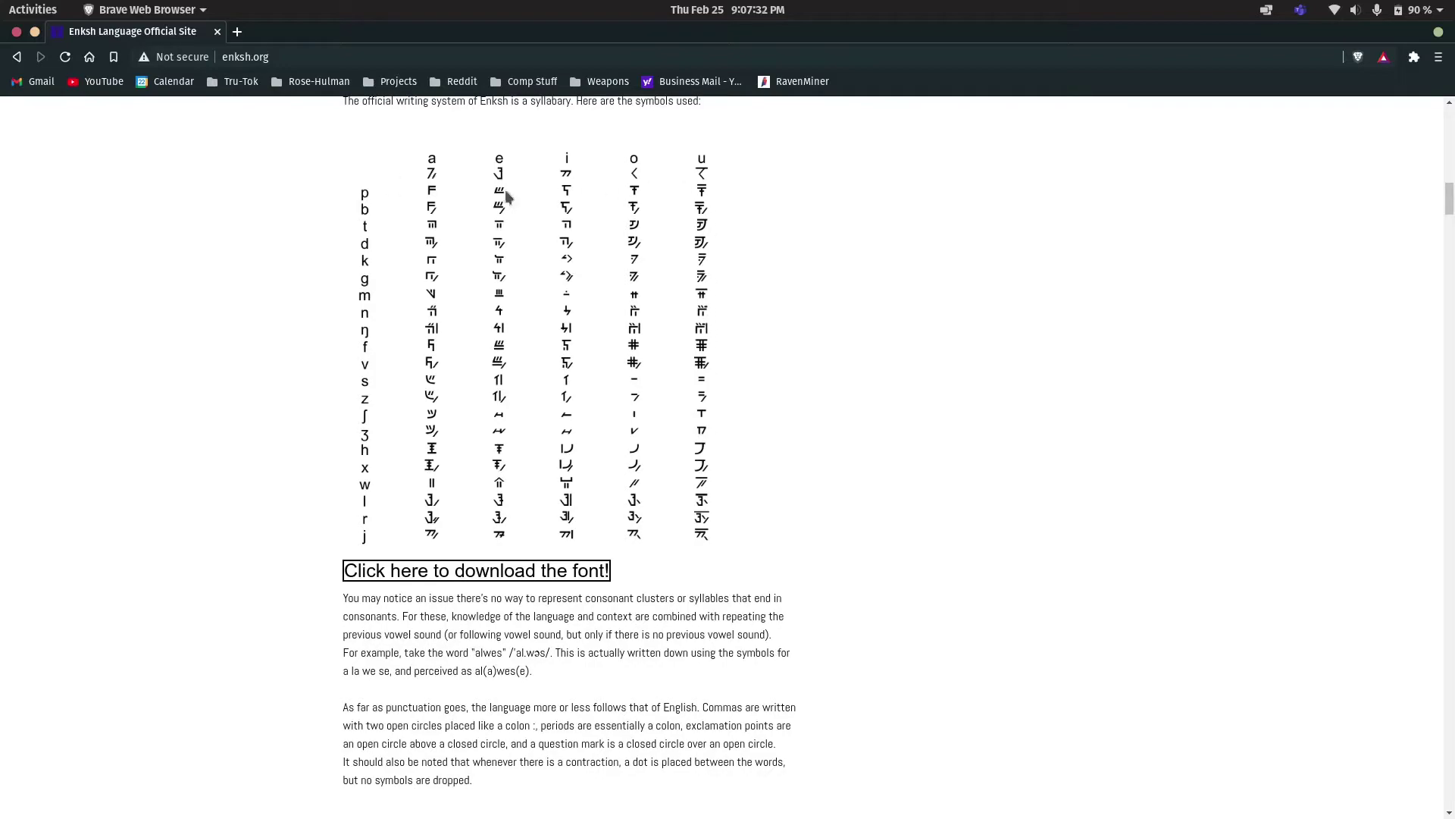
pyautogui.scroll(-15, 663, 478)
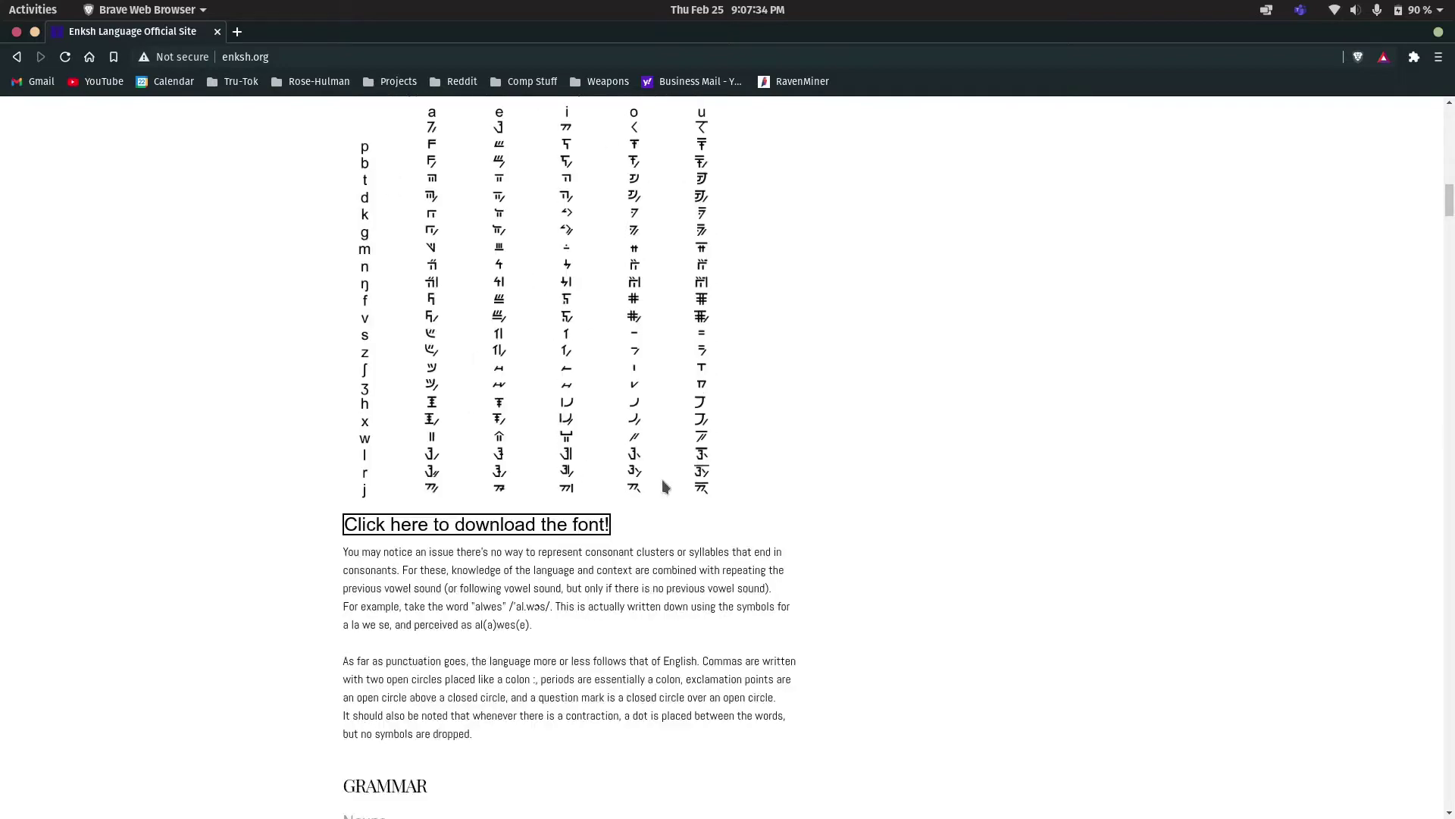
pyautogui.scroll(-20, 662, 479)
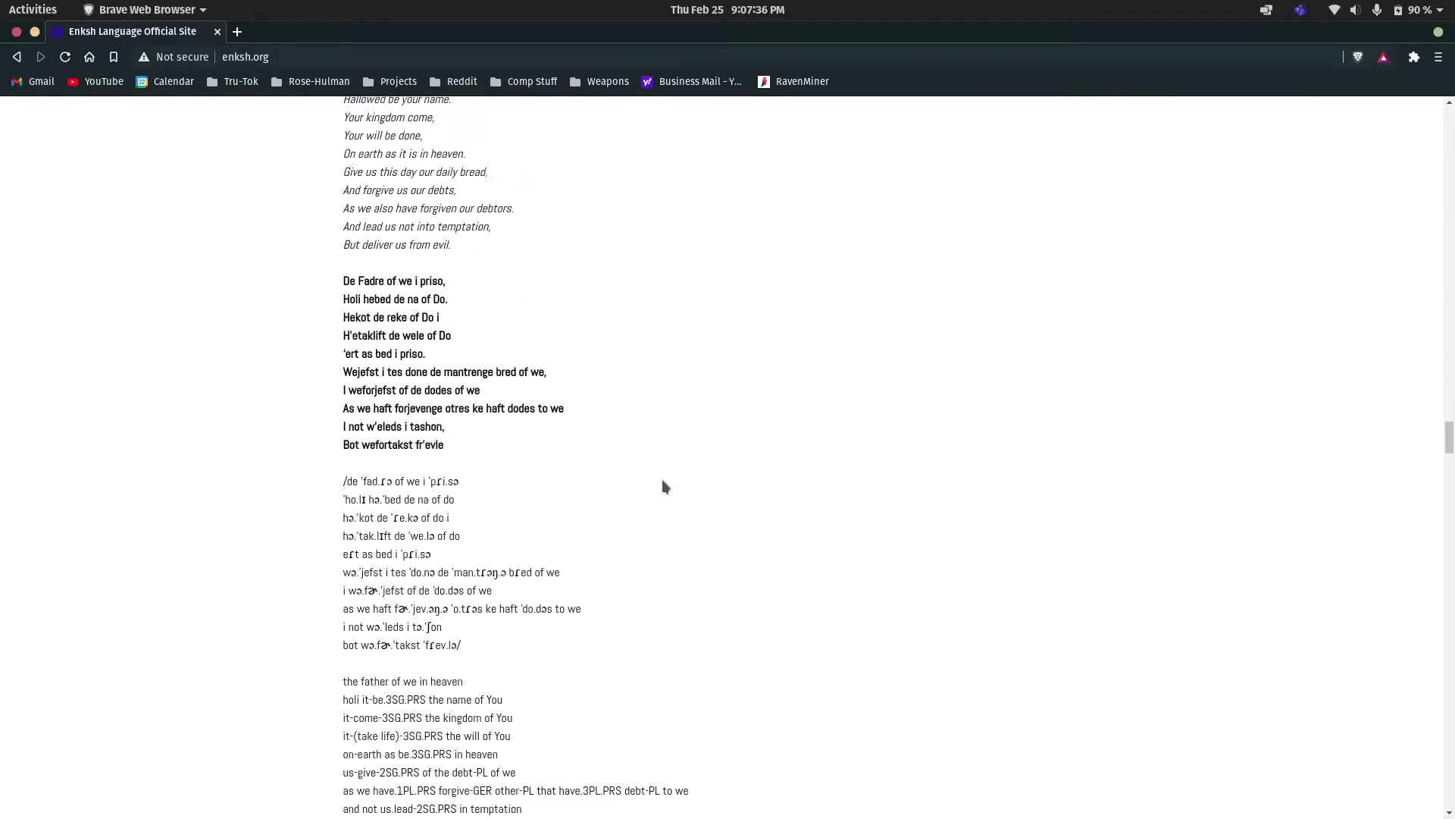
pyautogui.scroll(-20, 472, 377)
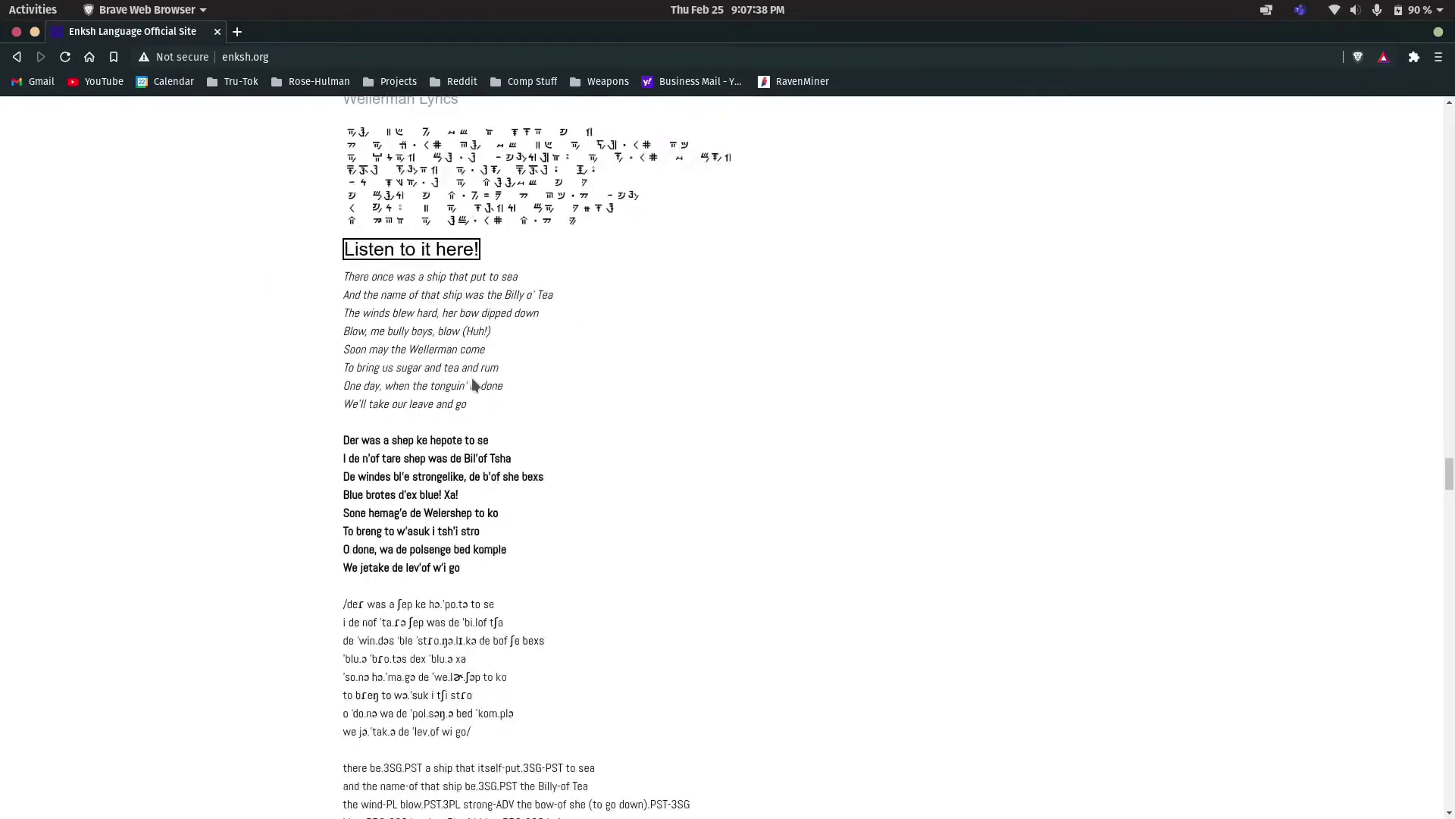
pyautogui.scroll(4, 472, 378)
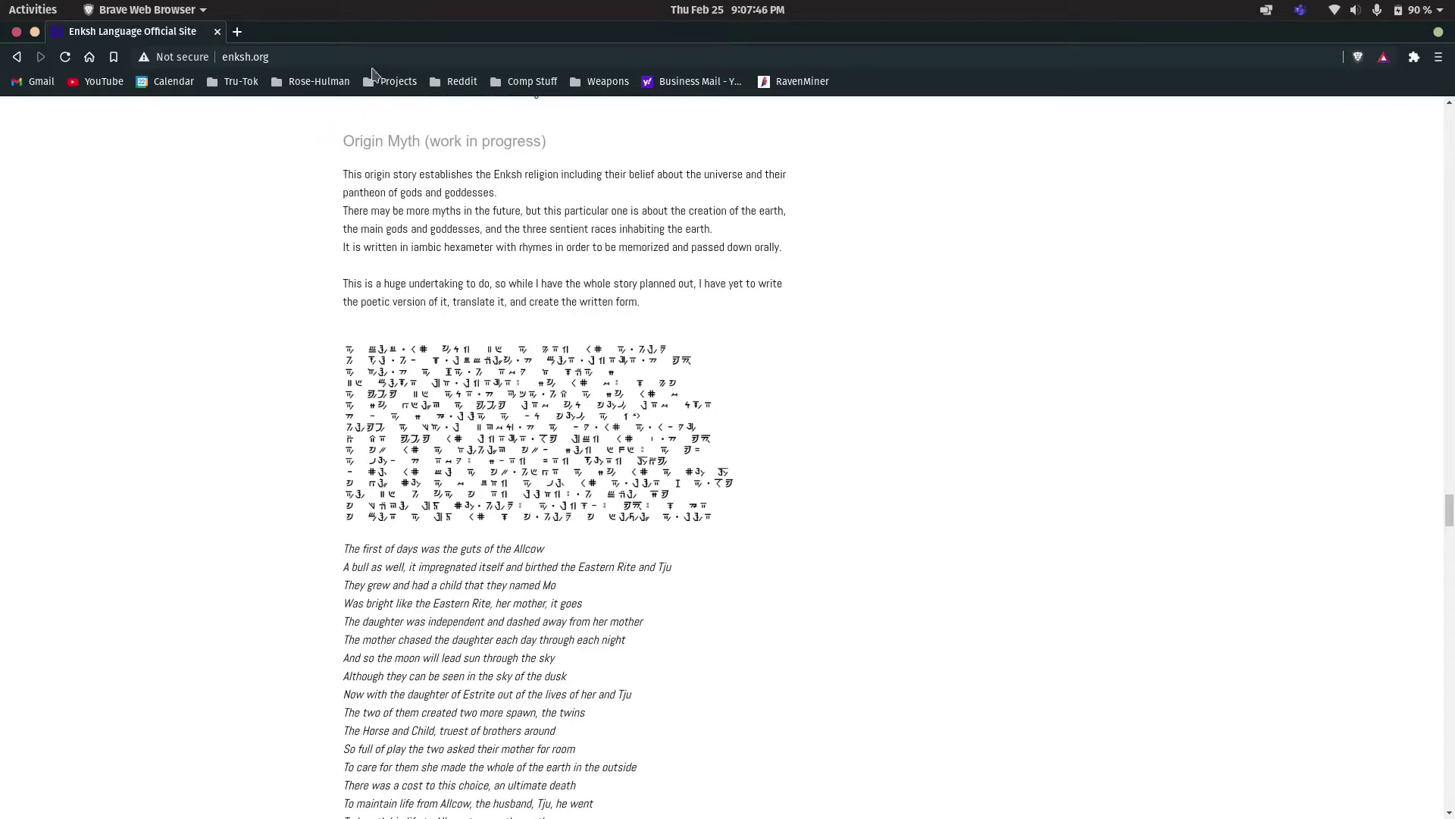
pyautogui.click(342, 59)
pyautogui.write('enksh.')
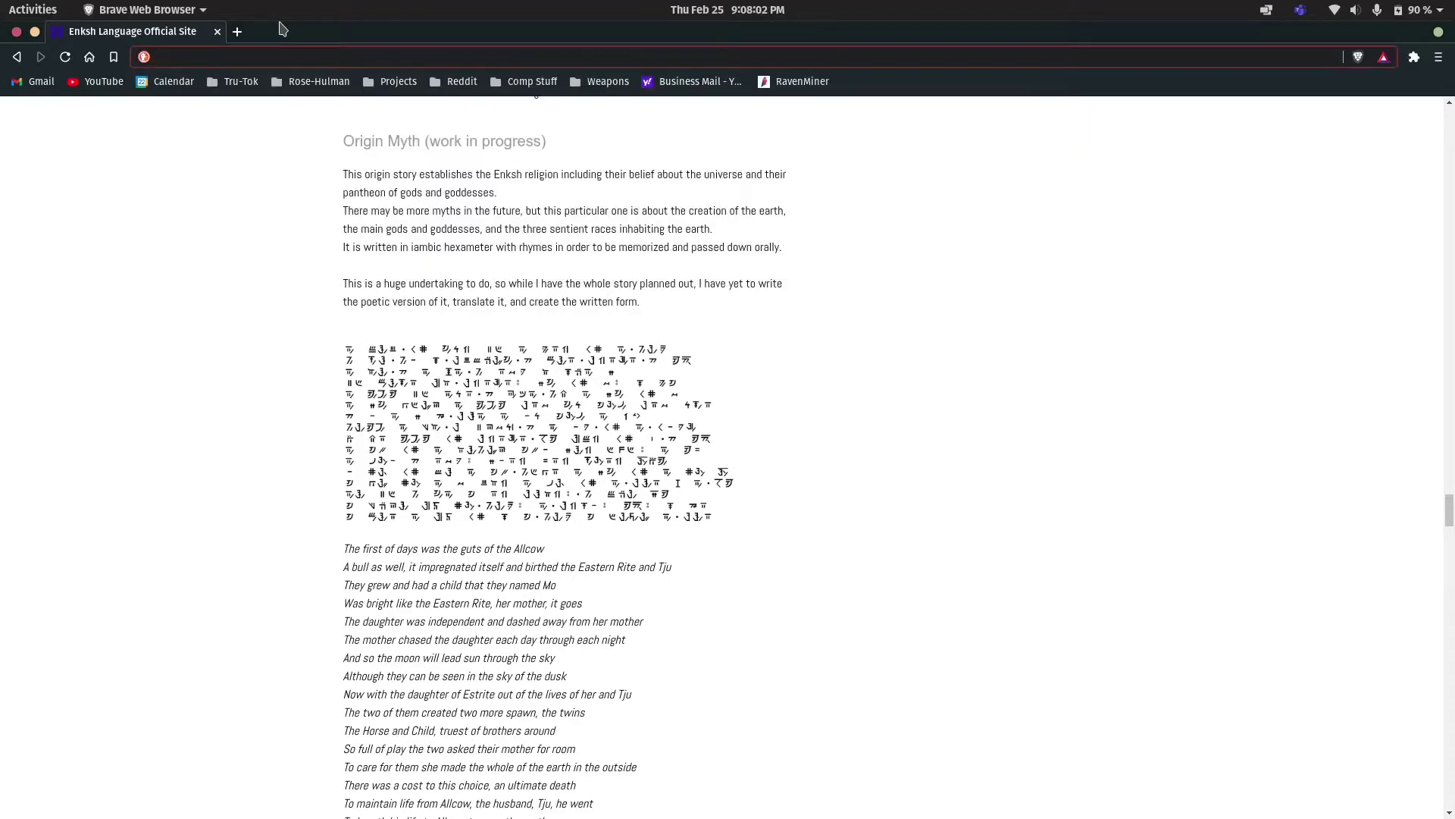
# Close the Enksh tab, launch FontForge from the app grid and create the new font Untitled1
pyautogui.click(217, 31)
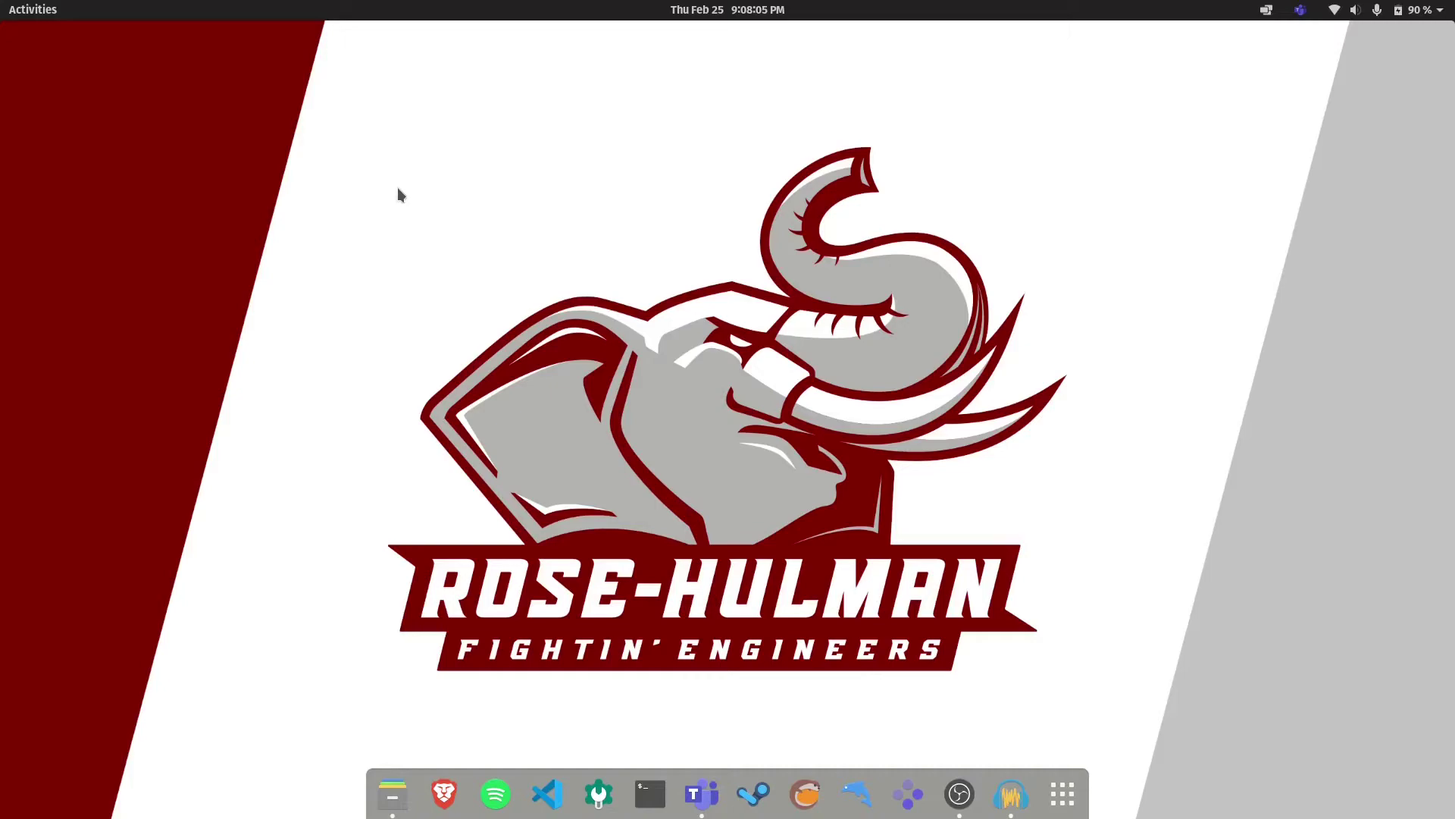
pyautogui.press('super')
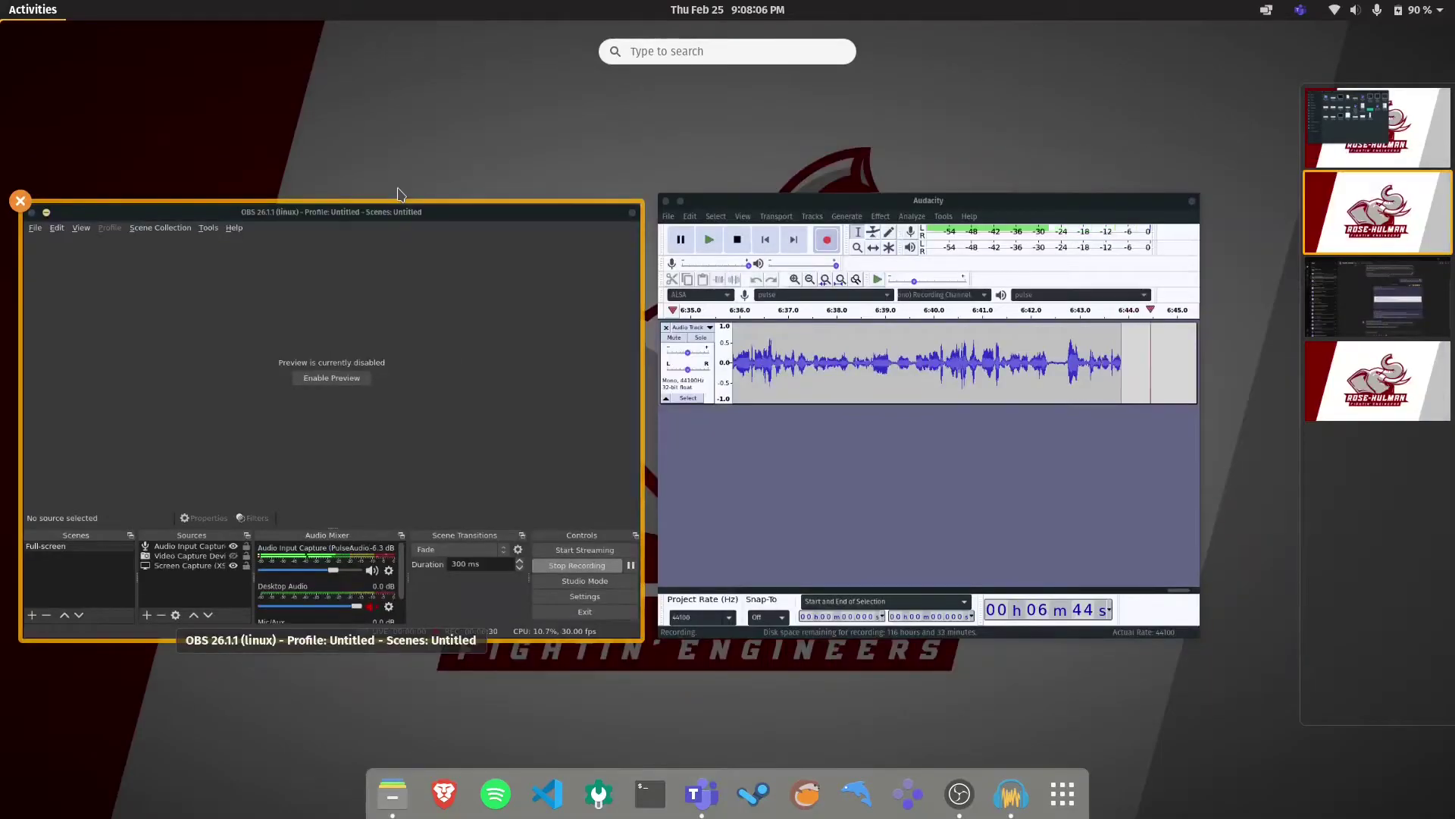
pyautogui.press('super')
pyautogui.press('super+a')
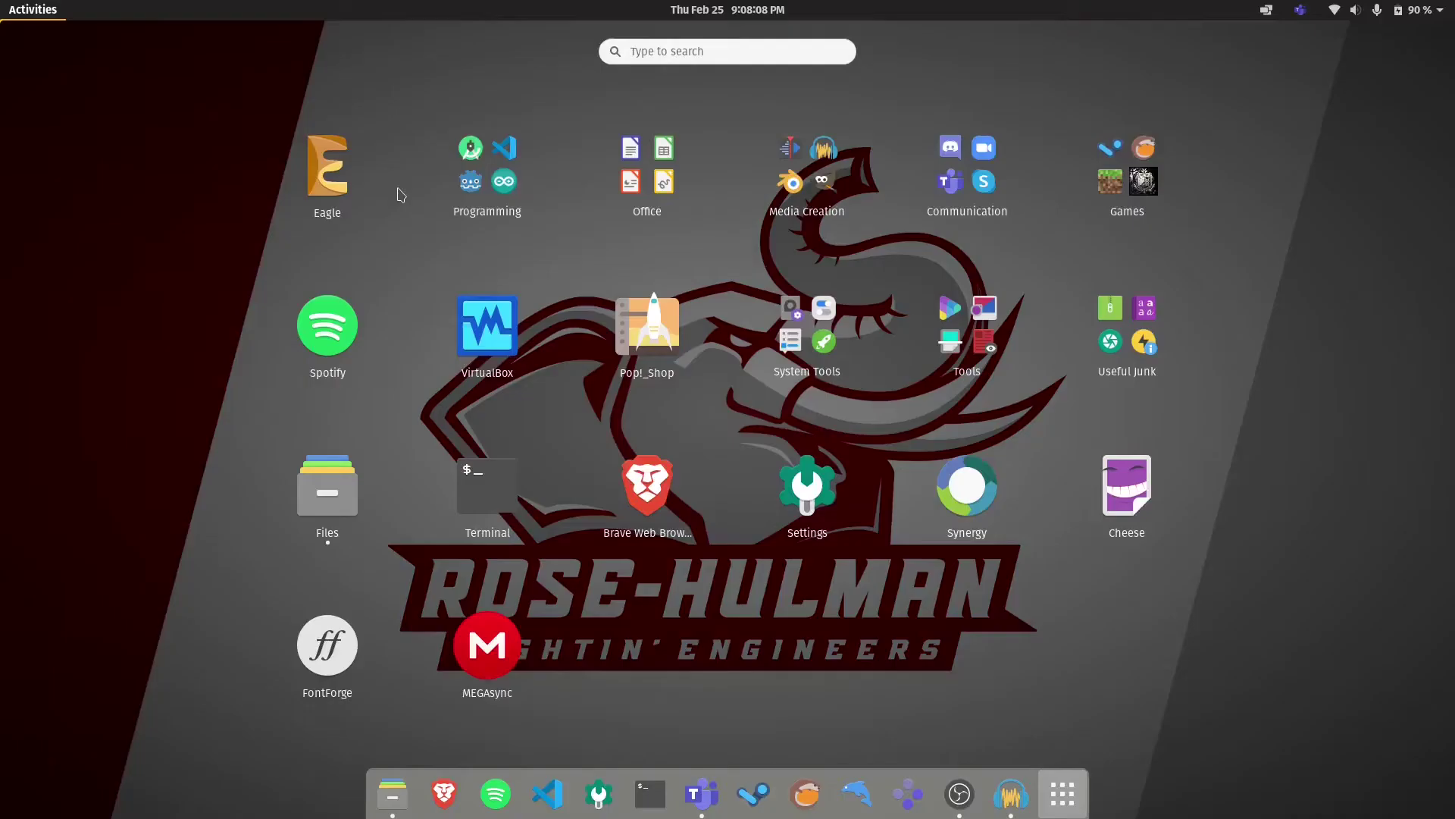
pyautogui.click(335, 646)
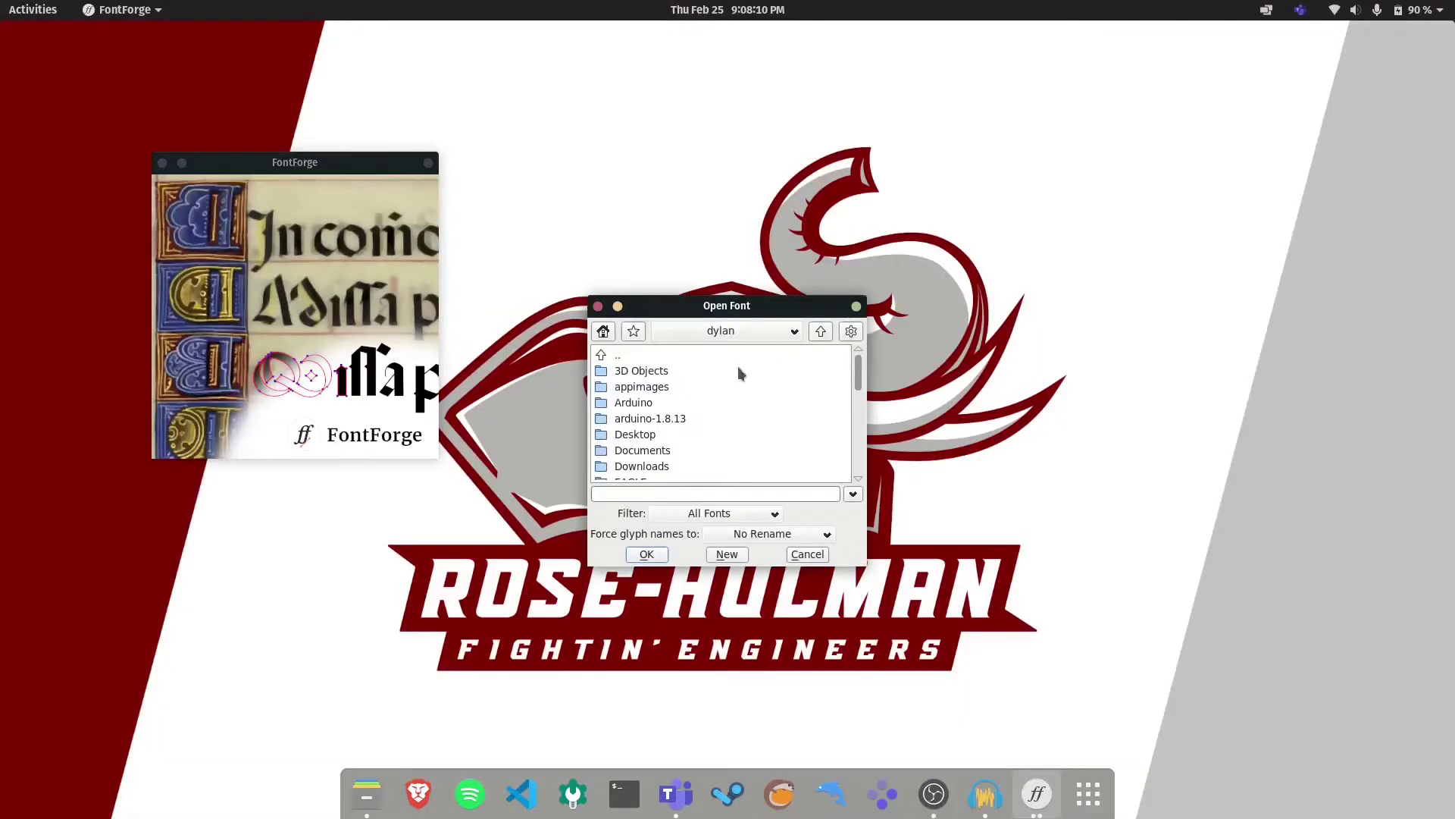
pyautogui.click(724, 555)
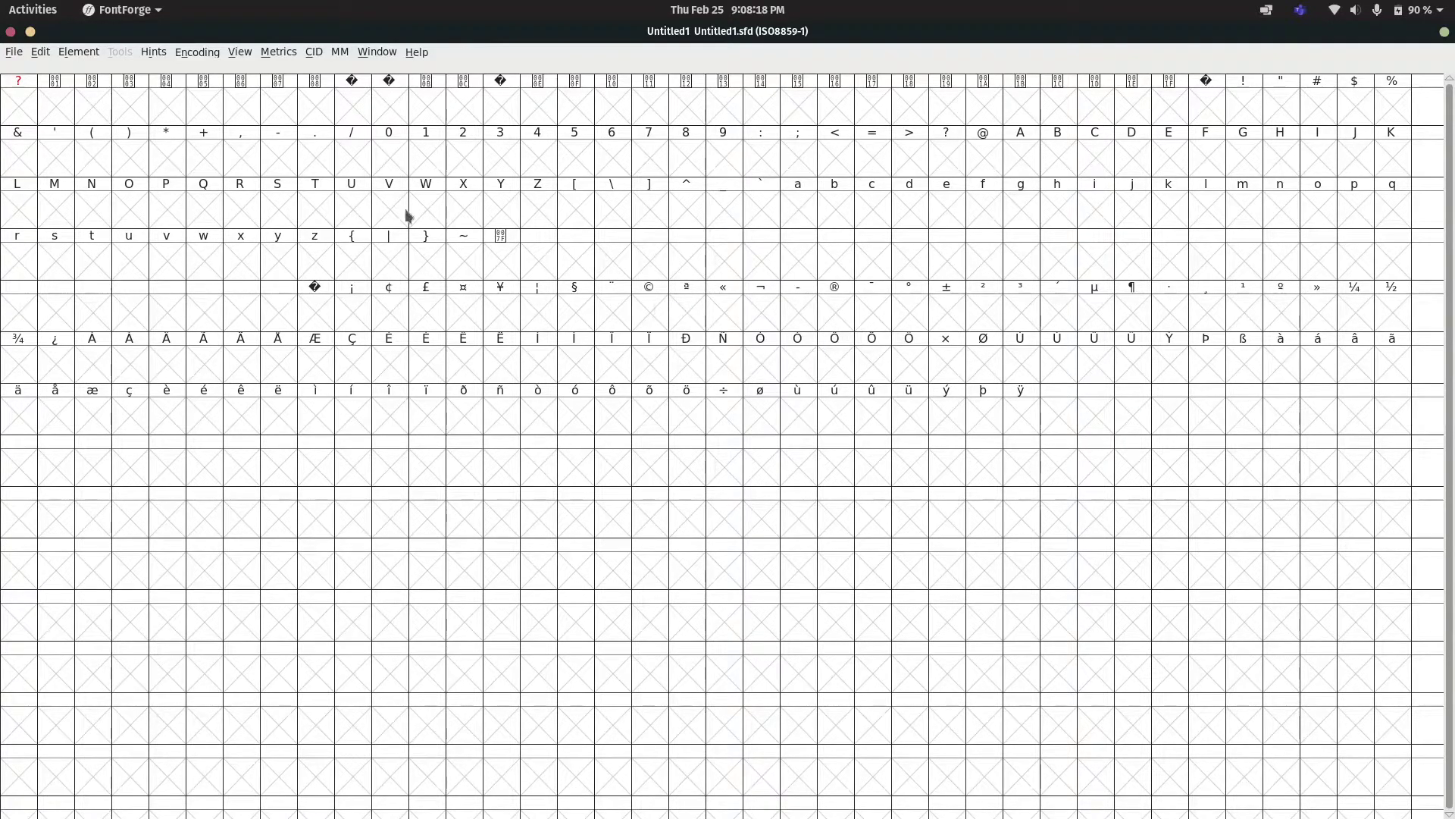
# Draw the 'a' glyph's eight-point angular outer contour with corner points
pyautogui.doubleClick(806, 215)
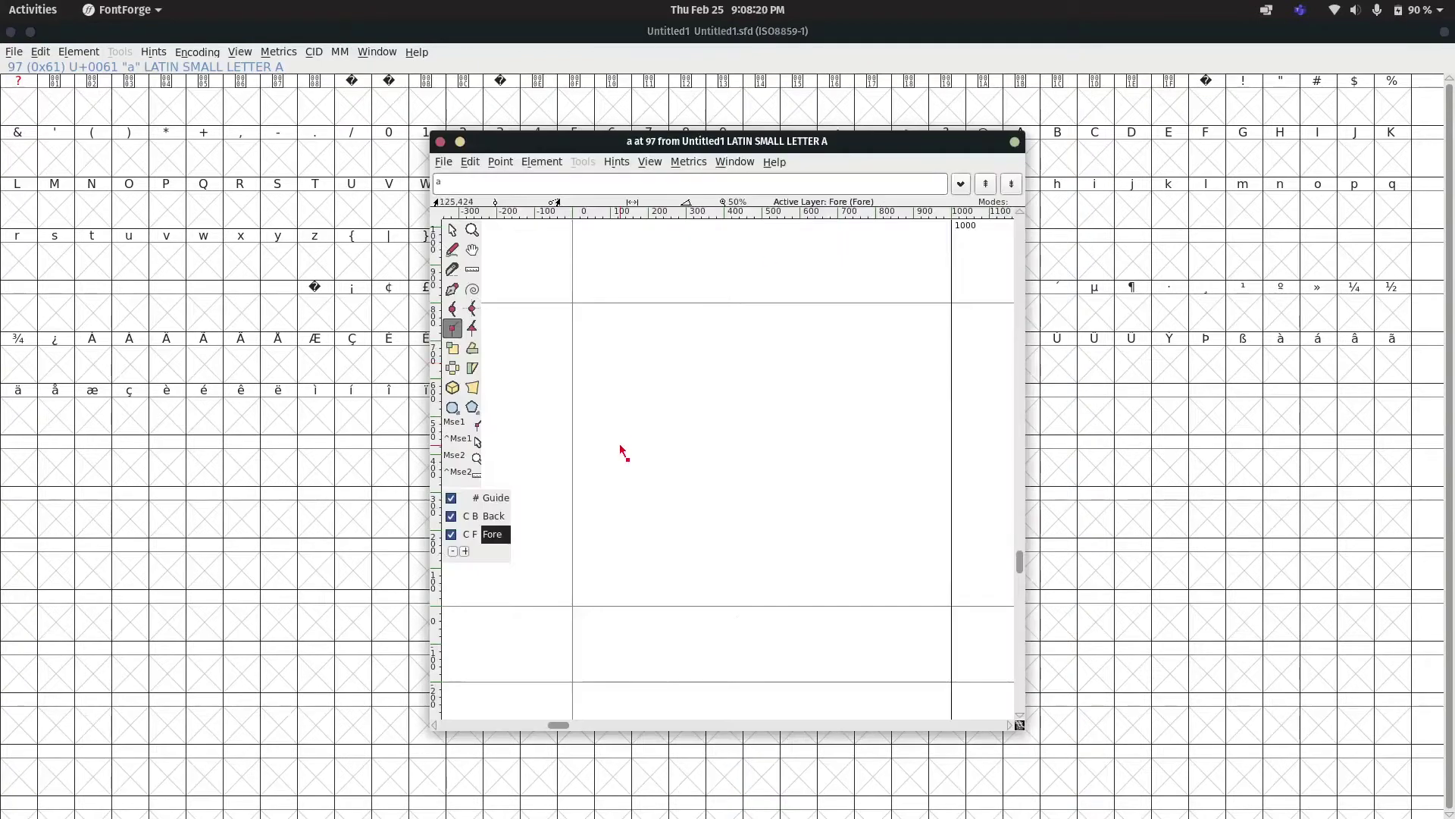
pyautogui.click(665, 358)
pyautogui.click(814, 343)
pyautogui.click(878, 458)
pyautogui.click(808, 582)
pyautogui.click(669, 555)
pyautogui.click(687, 444)
pyautogui.click(794, 440)
pyautogui.click(772, 385)
pyautogui.click(665, 358)
# Add a four-point inner hole to 'a' and preview the glyph as a filled shape
pyautogui.click(723, 479)
pyautogui.click(812, 482)
pyautogui.click(787, 535)
pyautogui.click(729, 537)
pyautogui.click(723, 479)
pyautogui.press('v')
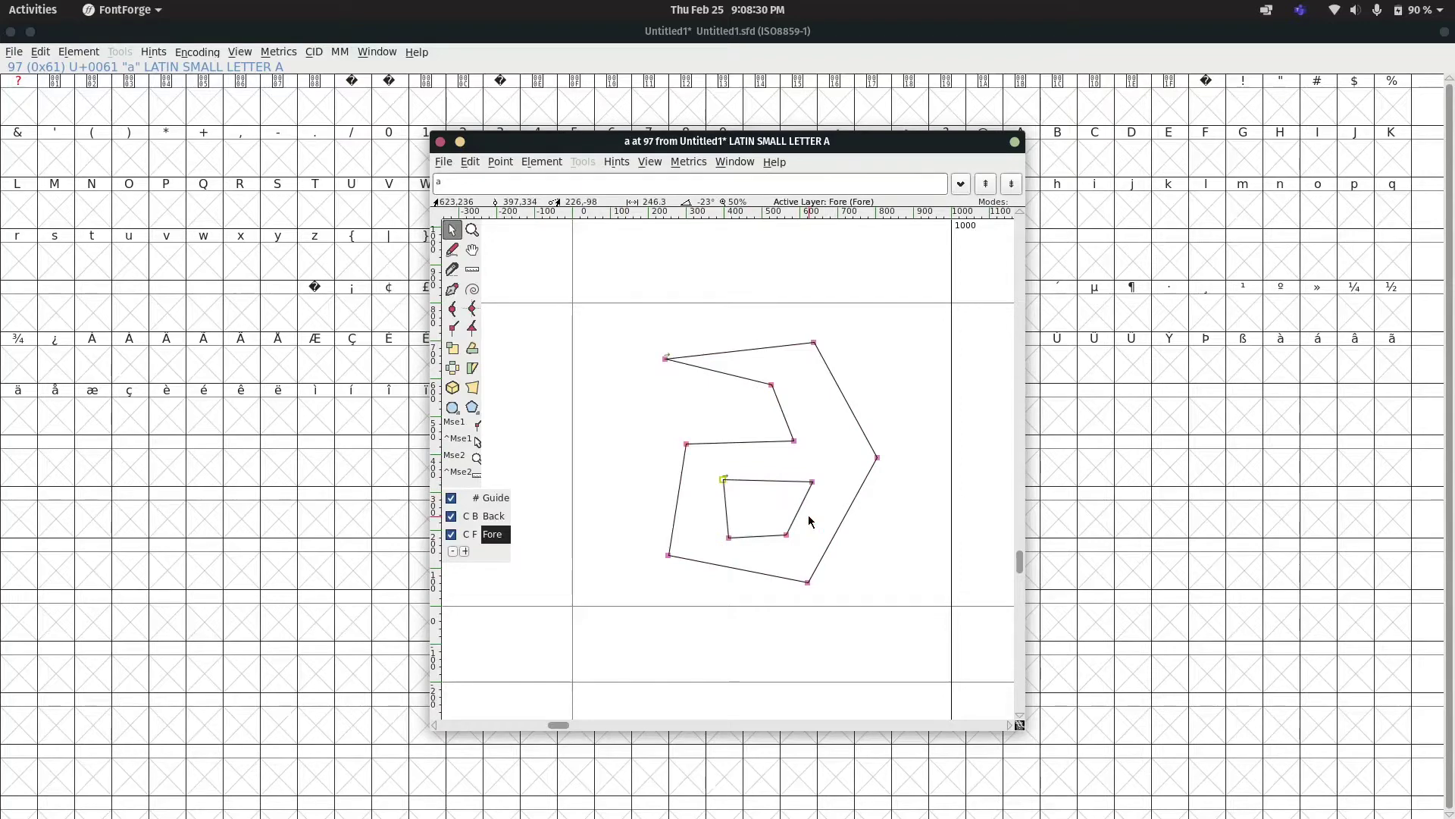
pyautogui.press('c')
pyautogui.press('`')
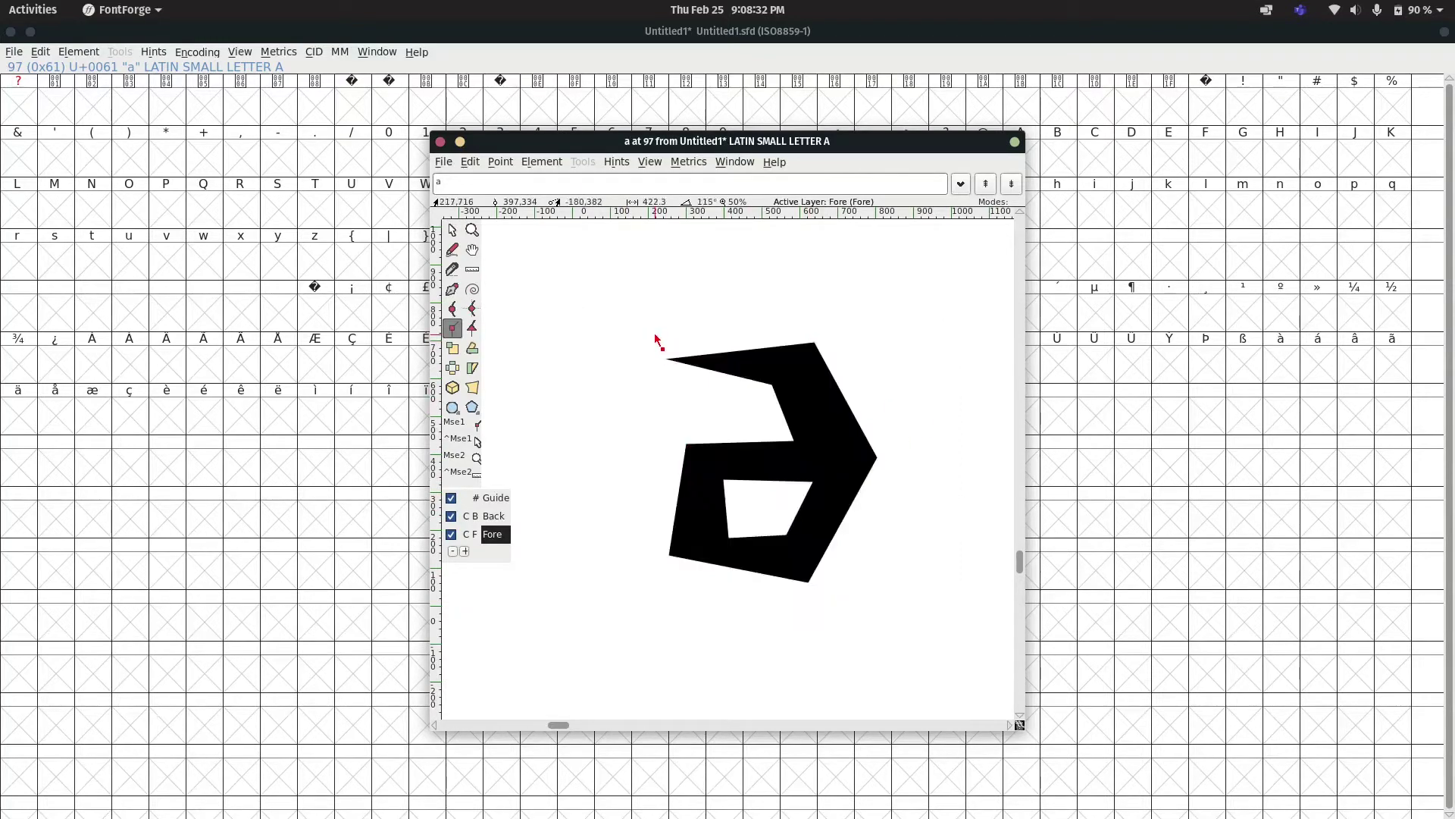
pyautogui.click(441, 142)
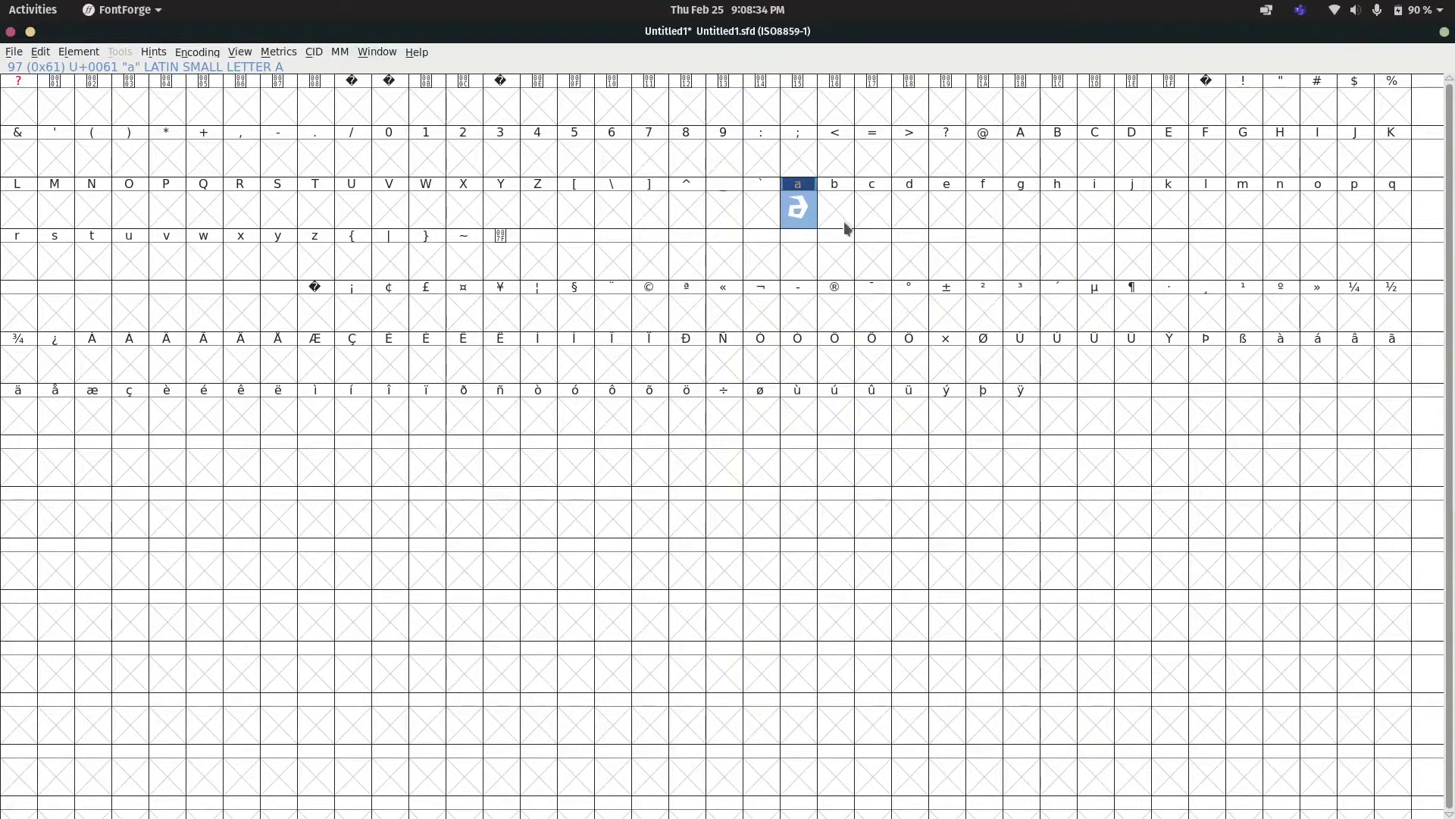
pyautogui.doubleClick(847, 229)
# Draw a trial 'b' with a six-point outer contour and a four-point inner counter
pyautogui.click(664, 339)
pyautogui.click(700, 562)
pyautogui.click(847, 562)
pyautogui.click(867, 473)
pyautogui.click(752, 450)
pyautogui.click(711, 334)
pyautogui.click(664, 340)
pyautogui.click(743, 490)
pyautogui.click(833, 493)
pyautogui.click(817, 539)
pyautogui.click(747, 544)
pyautogui.click(742, 491)
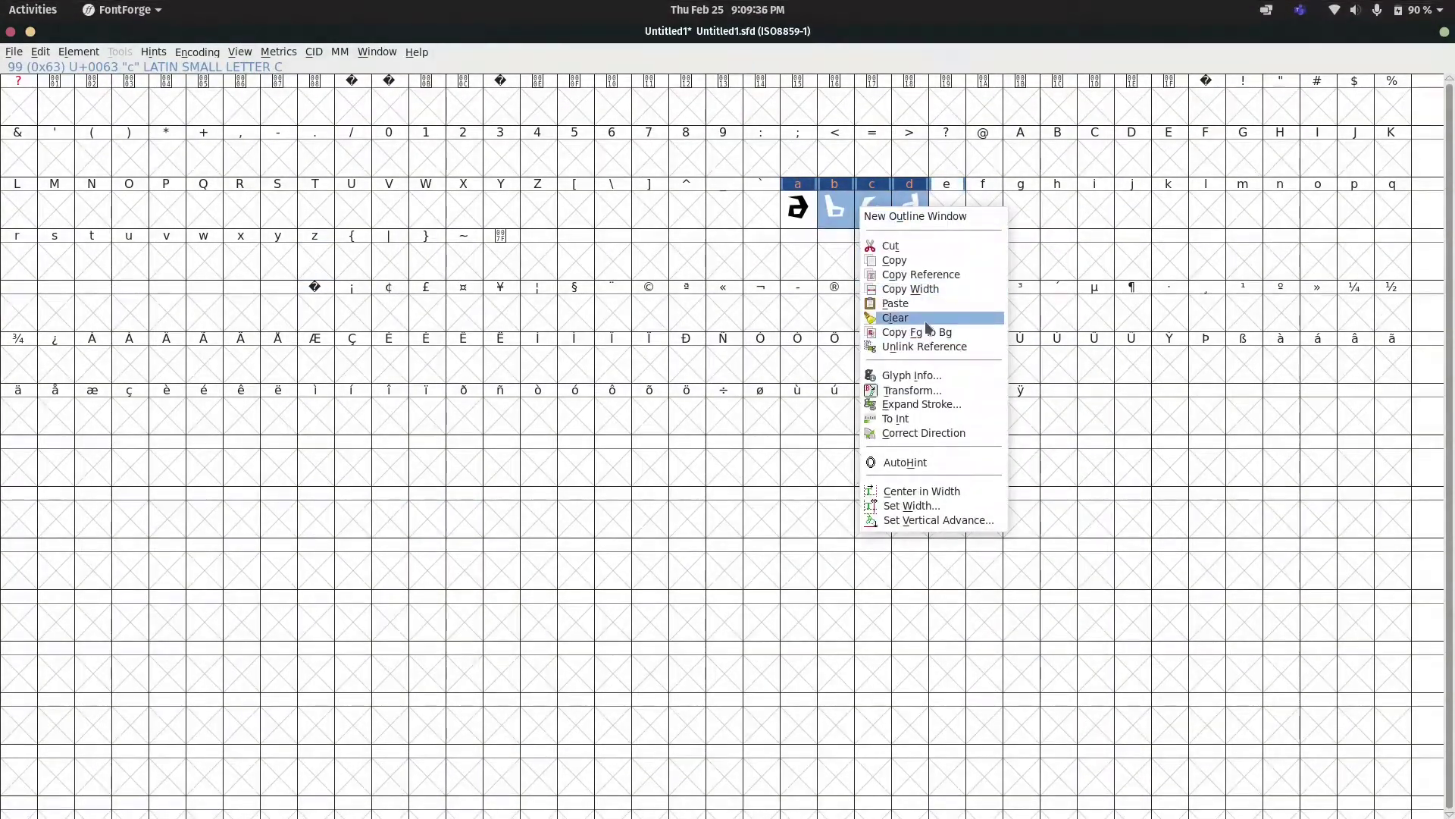
# Clear the trial glyphs from cells b, c and d, cancelling the Save As dialog
pyautogui.click(926, 321)
pyautogui.hotkey('ctrl', 'shift', 's')
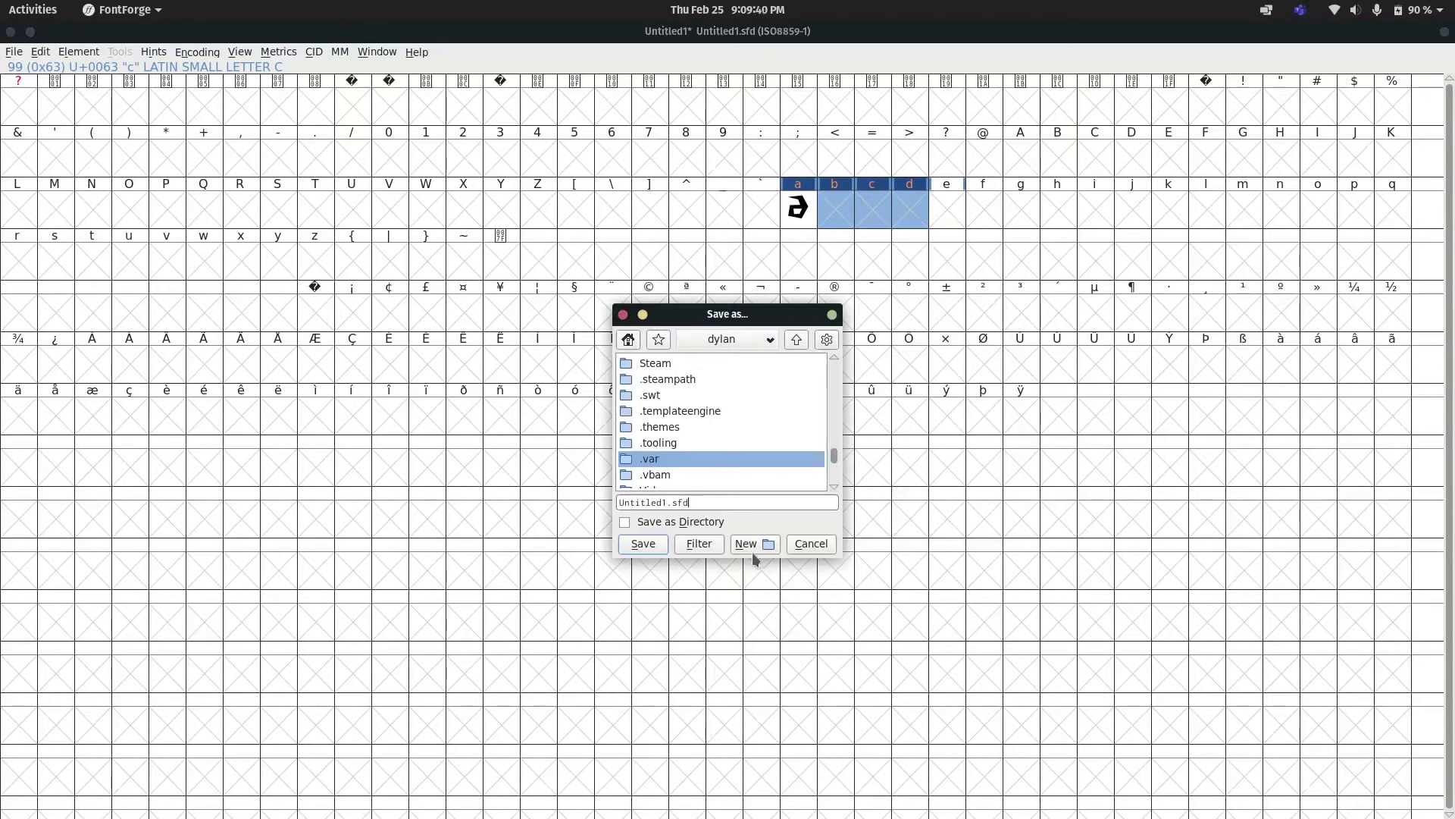
pyautogui.click(813, 546)
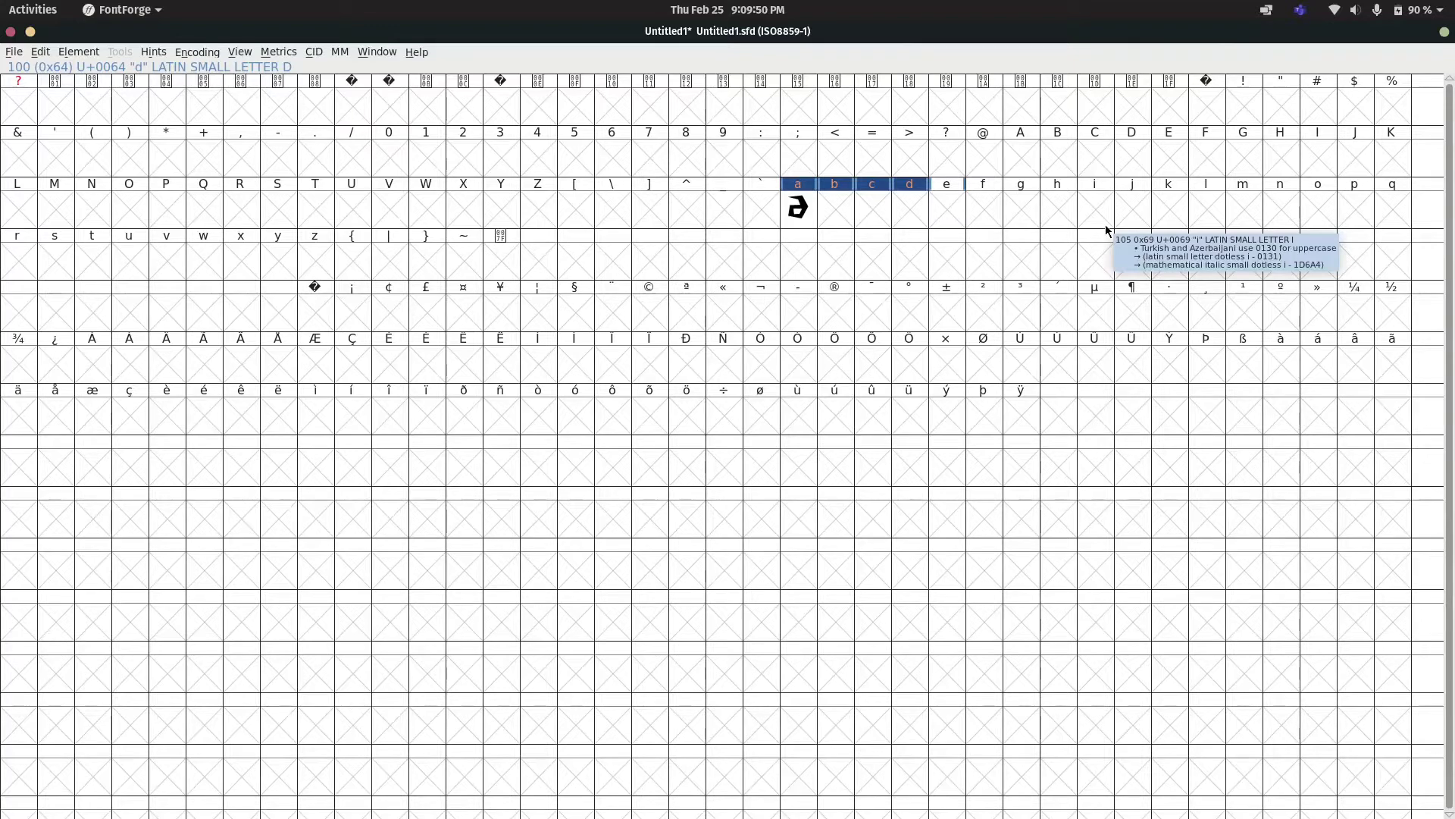
# Draw the 'b' glyph's six-point outer outline with a stem and bowl
pyautogui.doubleClick(834, 210)
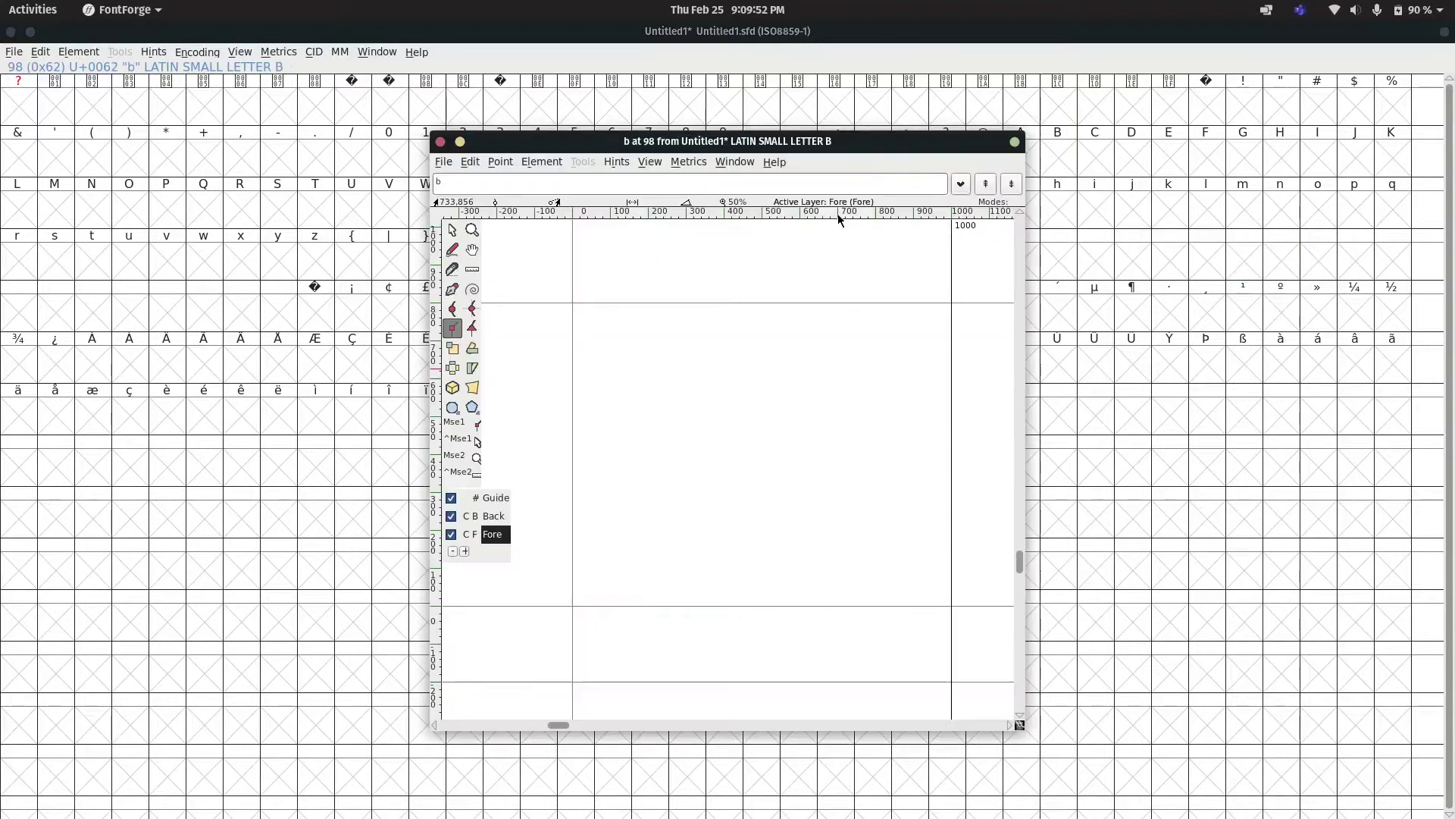
pyautogui.click(667, 334)
pyautogui.click(667, 546)
pyautogui.click(833, 561)
pyautogui.click(900, 480)
pyautogui.click(728, 439)
pyautogui.click(726, 334)
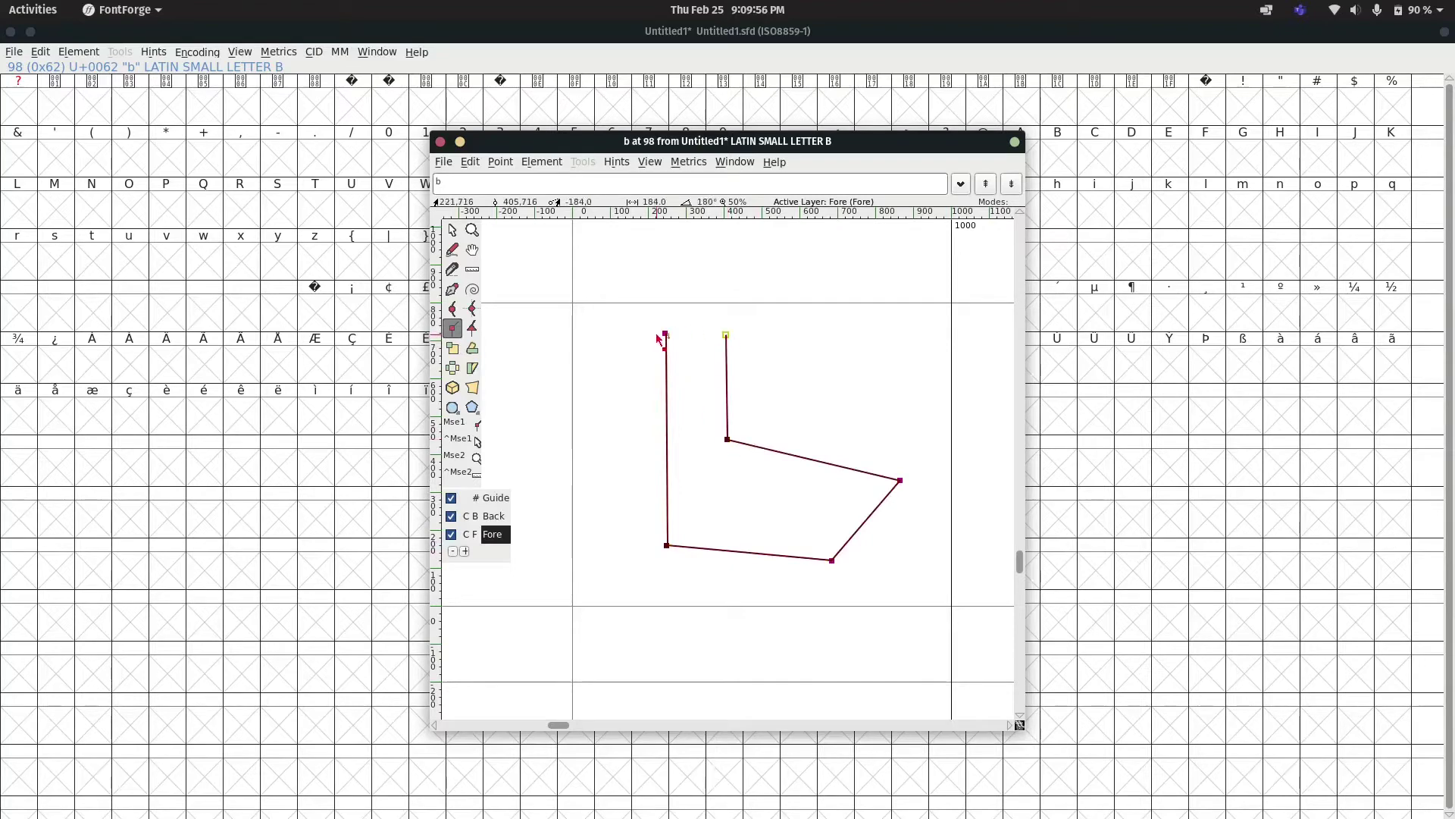
pyautogui.click(667, 334)
# Add a four-point inner counter to 'b'
pyautogui.click(721, 480)
pyautogui.click(831, 505)
pyautogui.click(802, 539)
pyautogui.click(714, 515)
pyautogui.click(722, 480)
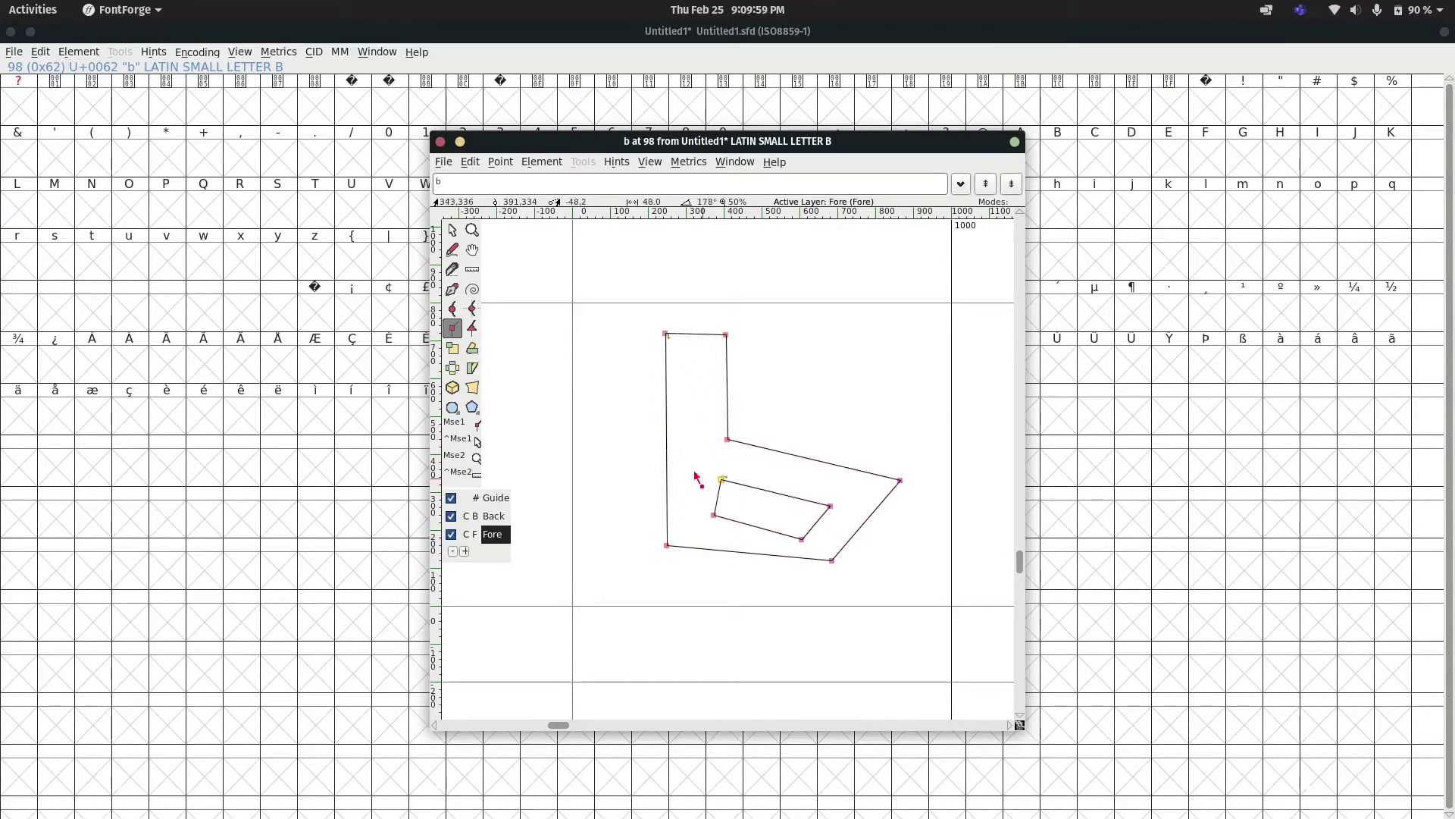
pyautogui.click(440, 142)
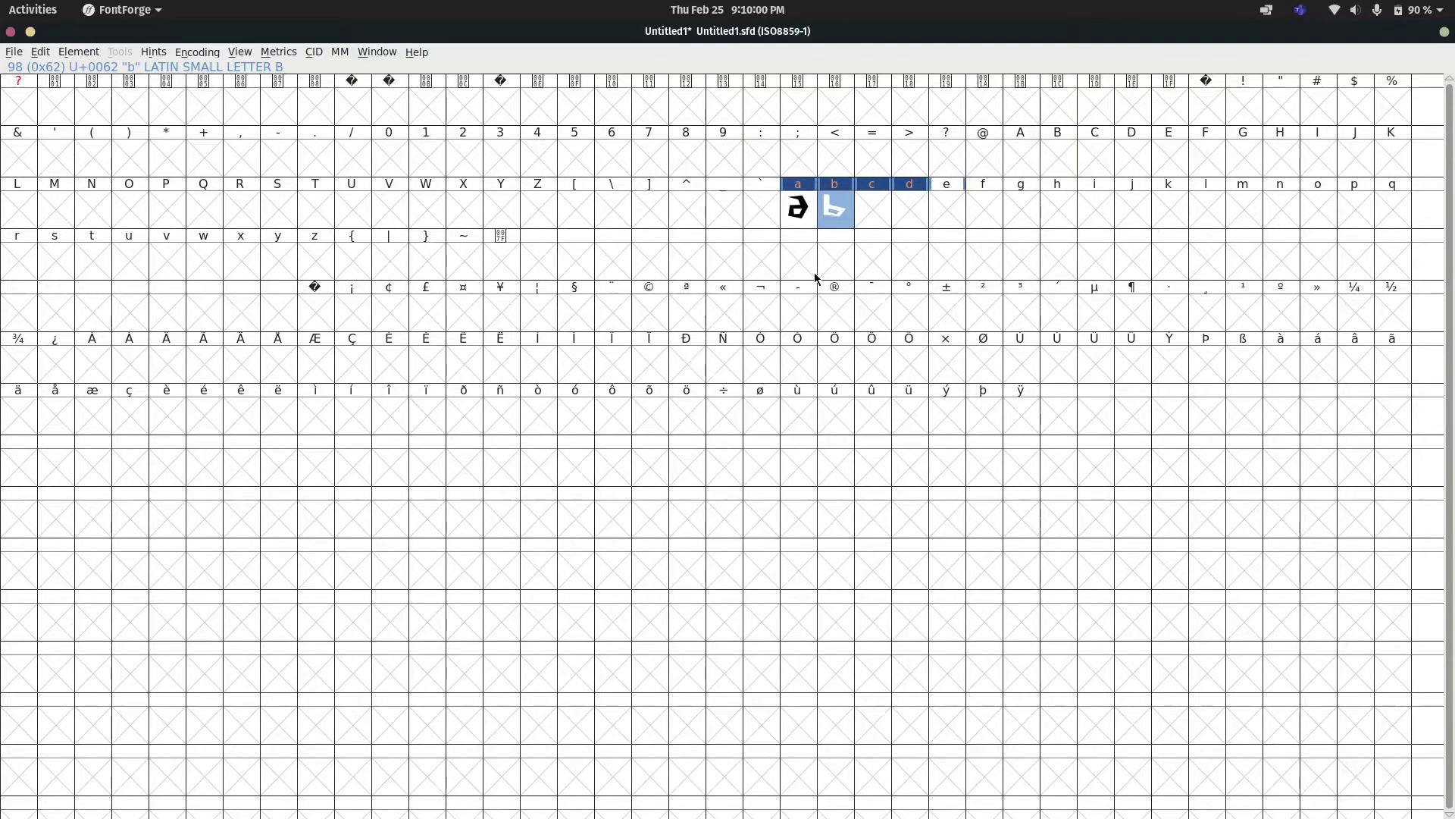
# Draw the slanted four-point body of 'i', undoing an extra fifth point
pyautogui.doubleClick(1094, 203)
pyautogui.click(725, 386)
pyautogui.click(725, 503)
pyautogui.click(822, 547)
pyautogui.click(830, 470)
pyautogui.click(781, 377)
pyautogui.click(725, 387)
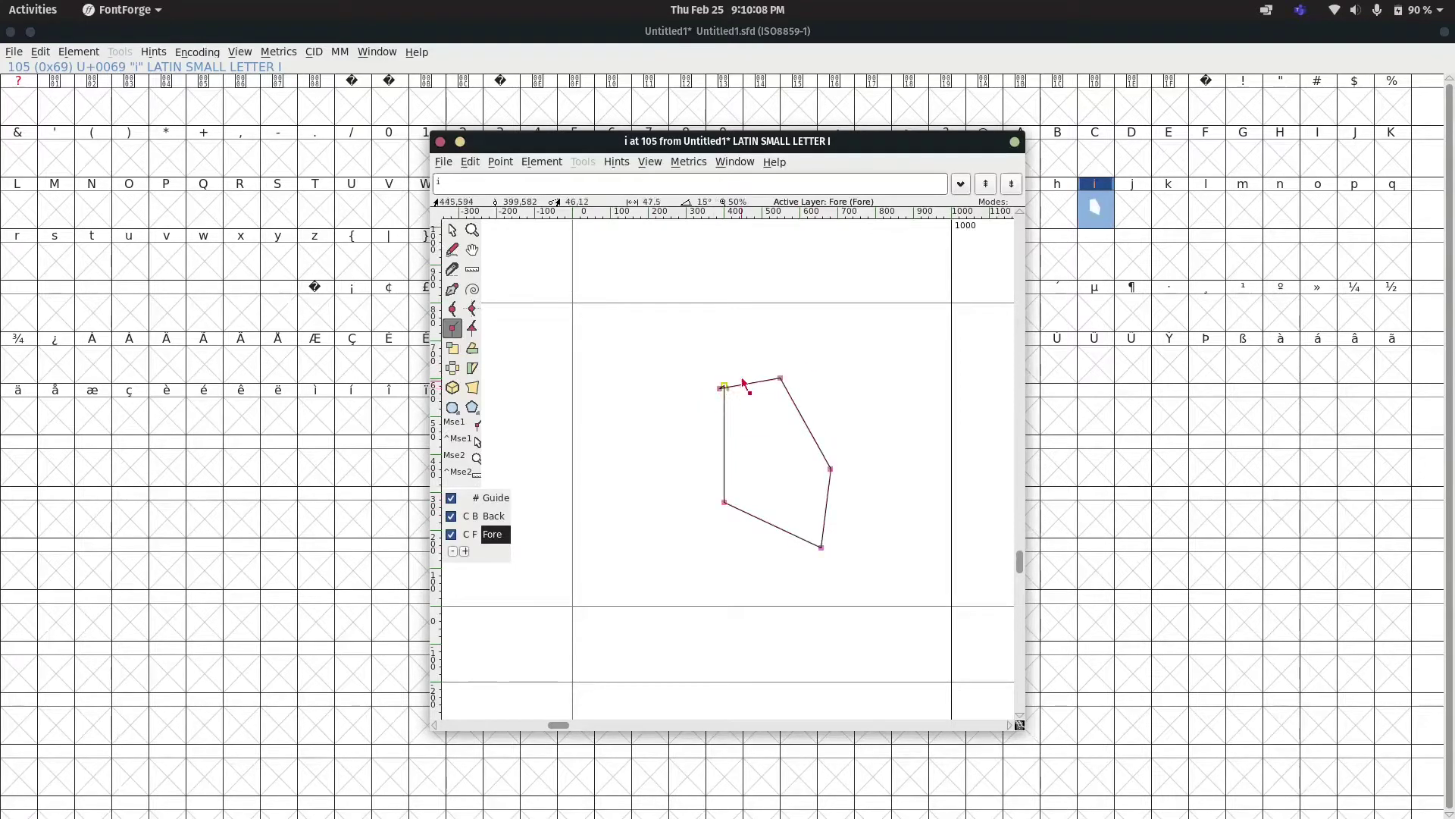
pyautogui.hotkey('ctrl', 'z')
pyautogui.hotkey('ctrl', 'z')
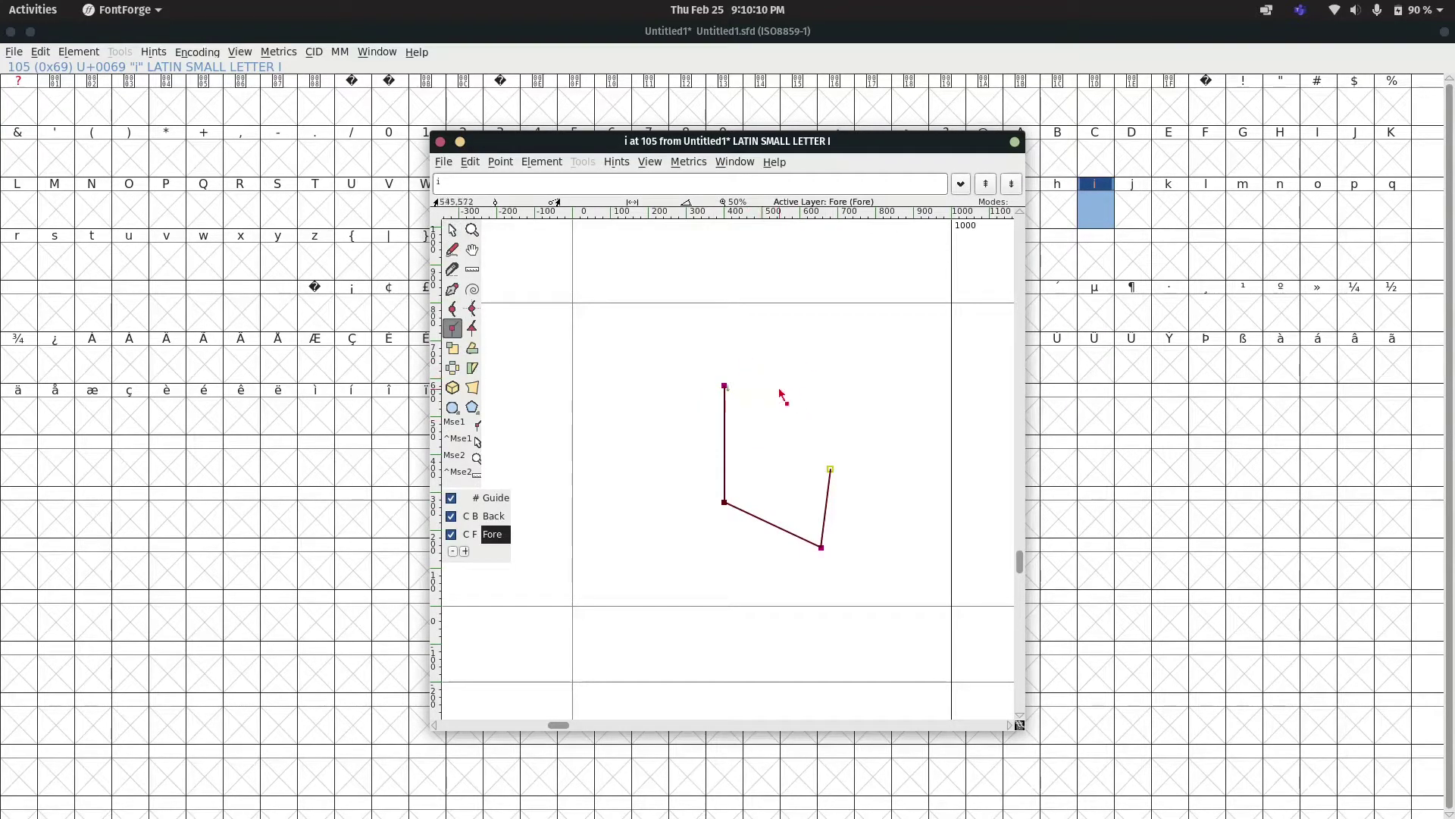
pyautogui.click(725, 387)
# Add a rectangular bar above the 'i' body, then recheck the 'b' glyph
pyautogui.click(729, 330)
pyautogui.click(724, 365)
pyautogui.click(813, 367)
pyautogui.click(817, 329)
pyautogui.click(729, 330)
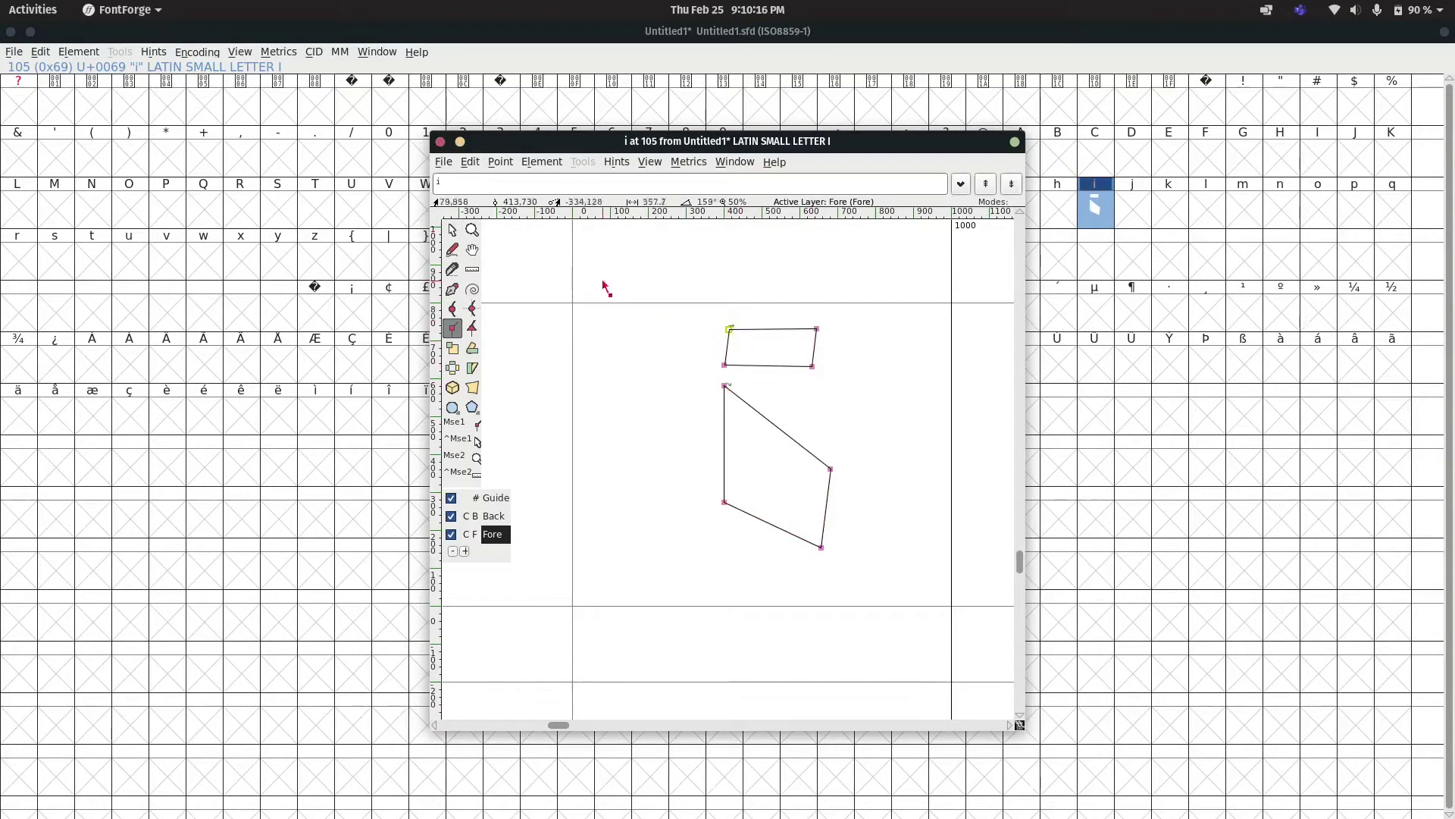
pyautogui.click(443, 142)
pyautogui.doubleClick(839, 209)
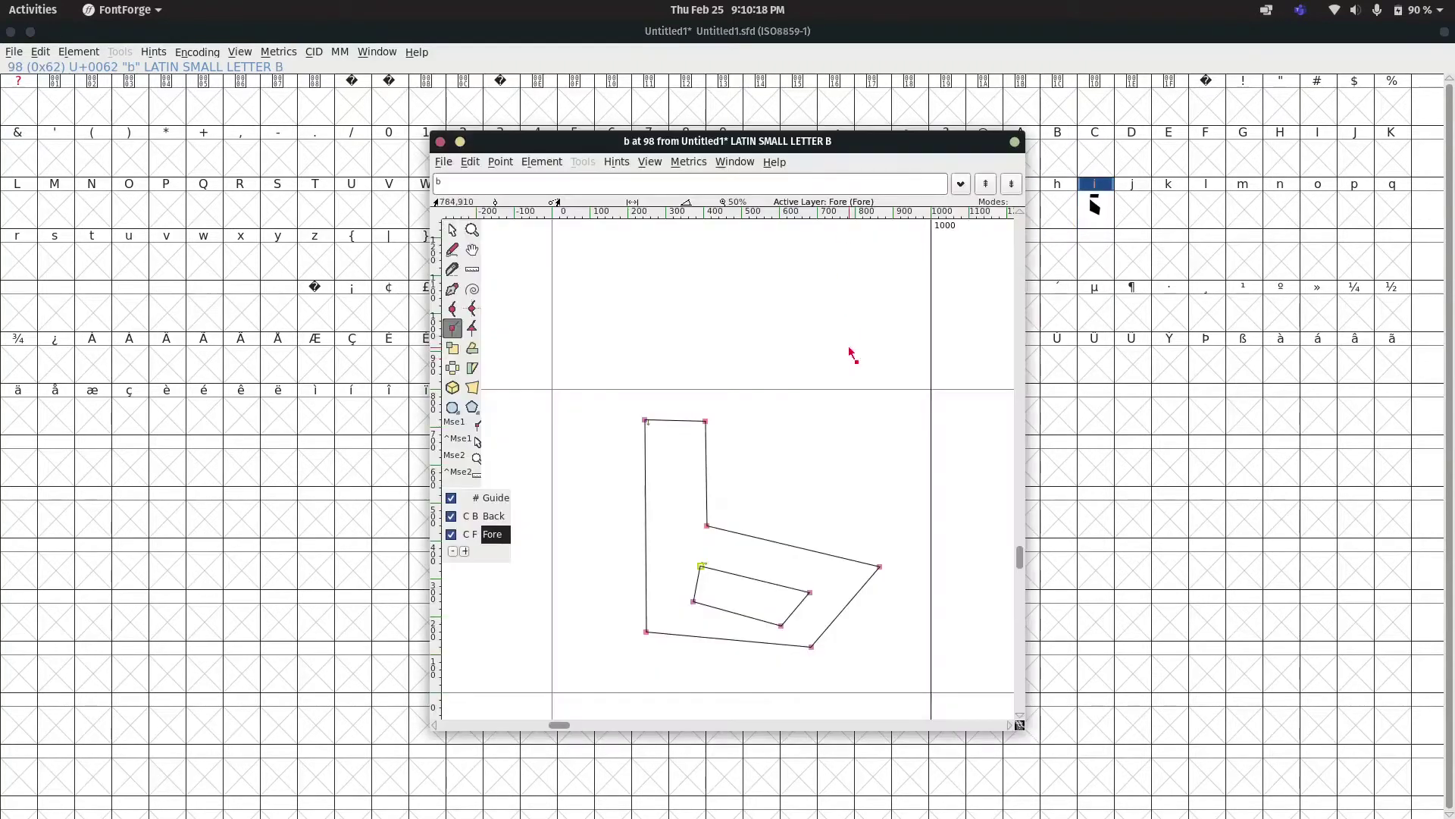
pyautogui.click(441, 142)
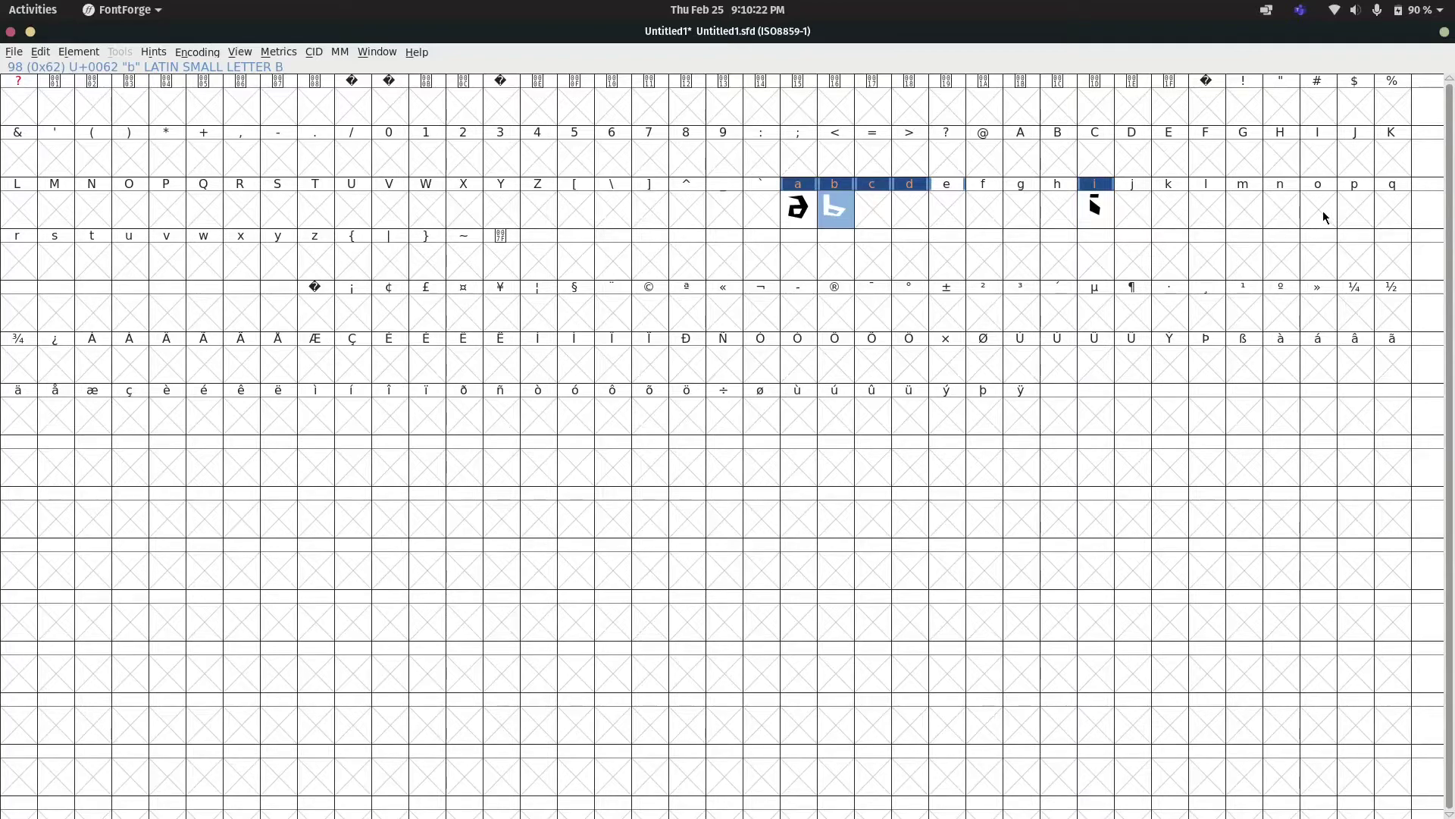
pyautogui.doubleClick(1349, 212)
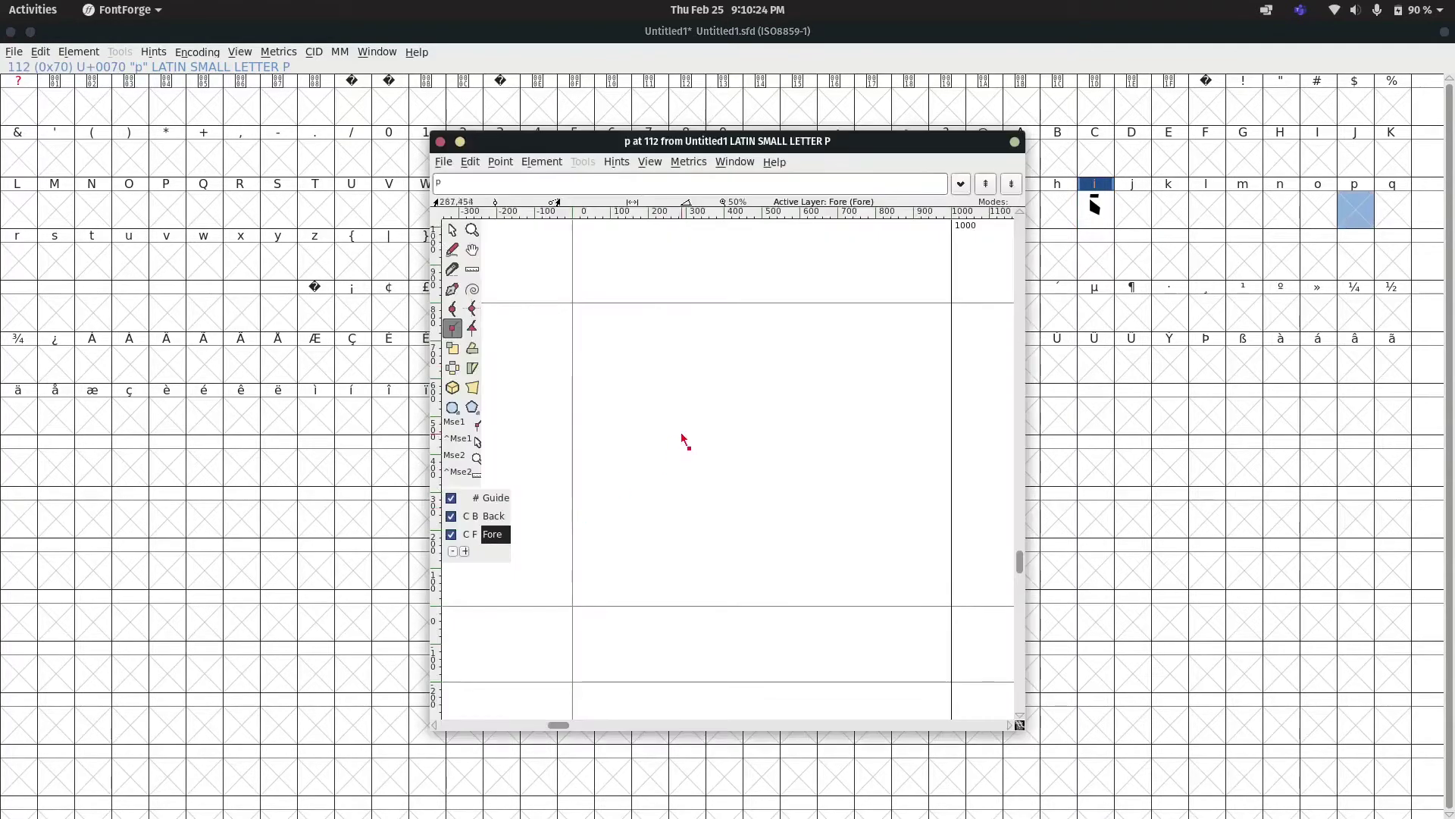
pyautogui.click(659, 510)
pyautogui.click(668, 602)
pyautogui.click(719, 581)
pyautogui.click(712, 504)
pyautogui.click(804, 496)
pyautogui.click(802, 396)
pyautogui.click(673, 385)
pyautogui.click(782, 464)
pyautogui.click(458, 143)
pyautogui.doubleClick(129, 256)
pyautogui.click(672, 344)
pyautogui.click(712, 549)
pyautogui.click(821, 549)
pyautogui.click(796, 487)
pyautogui.click(675, 350)
pyautogui.click(440, 142)
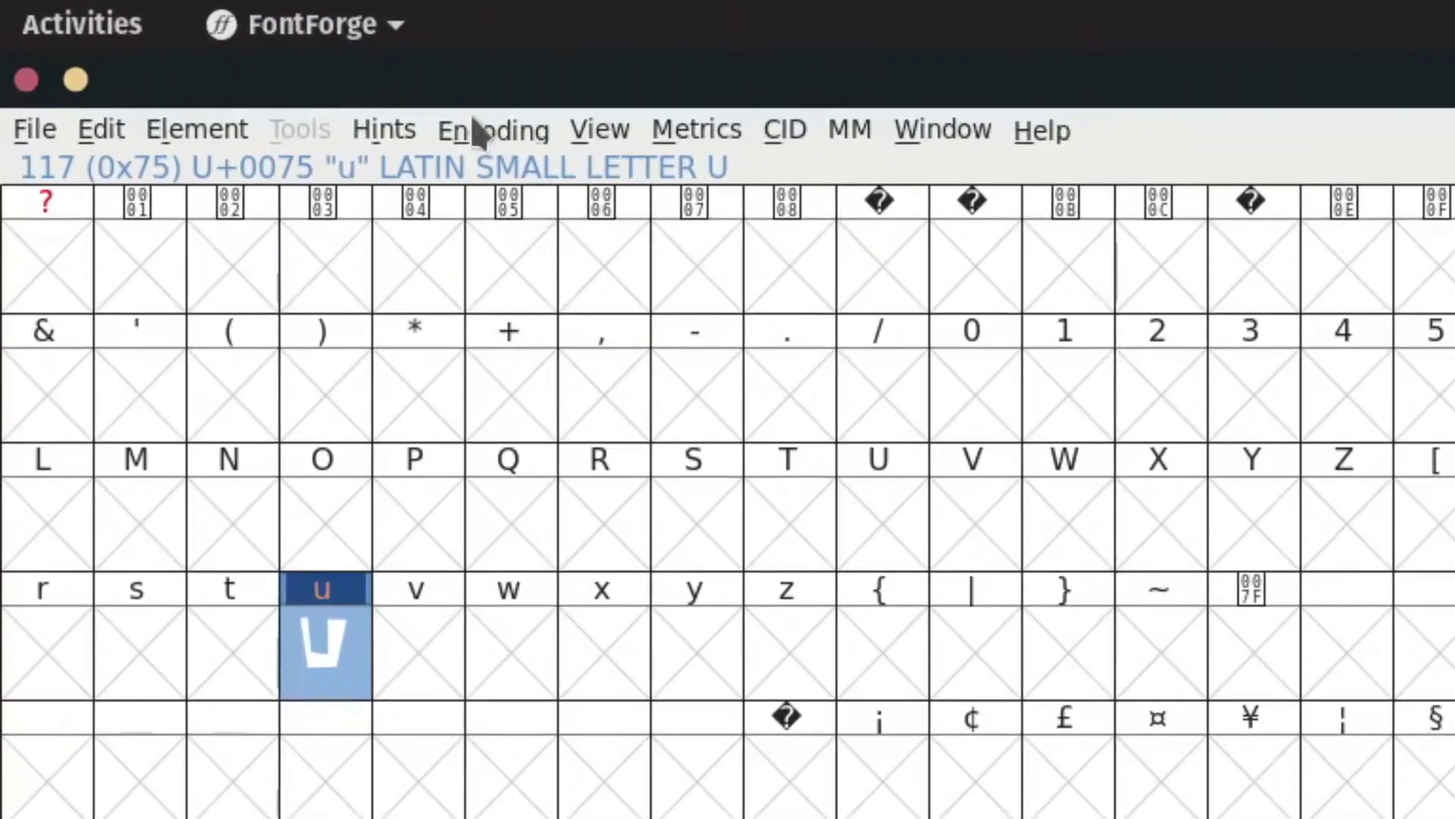
# Add 6 encoding slots through Encoding > Add Encoding Slots
pyautogui.click(487, 130)
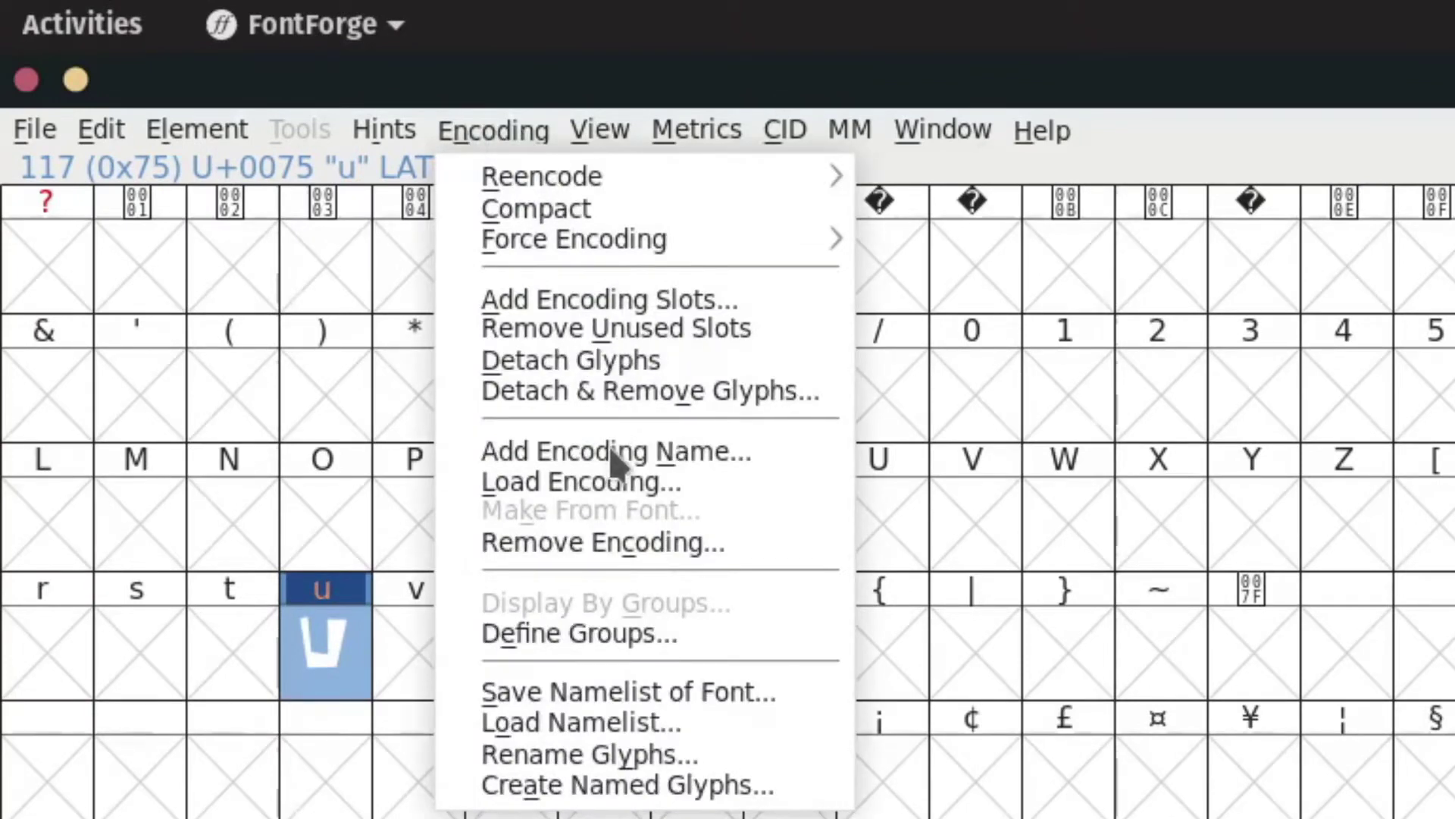
pyautogui.click(619, 303)
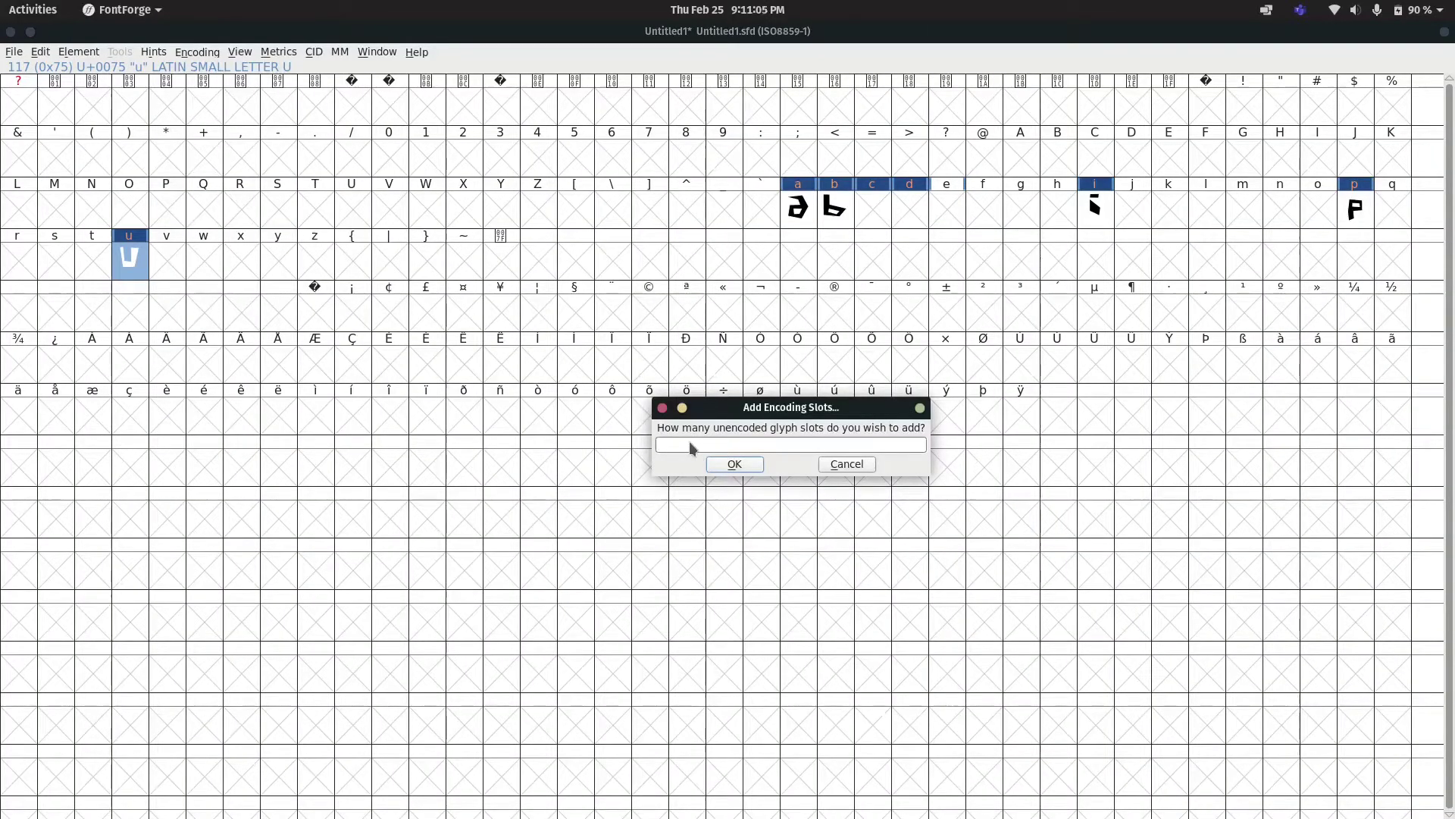
pyautogui.write('6')
pyautogui.click(748, 465)
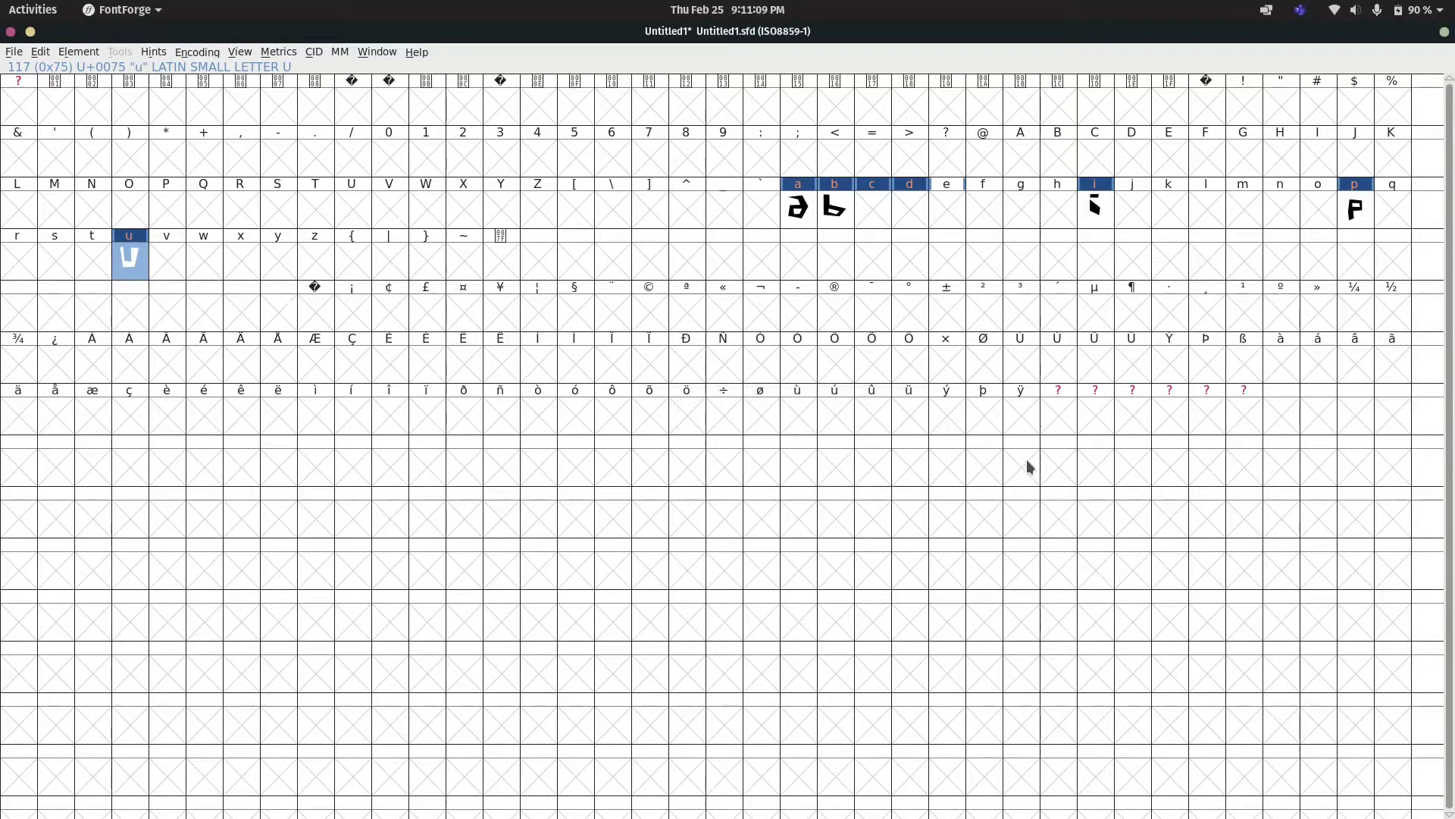
pyautogui.click(1050, 423)
# In Glyph Info, name the first three new slots p_a, p_i and p_u
pyautogui.rightClick(1058, 417)
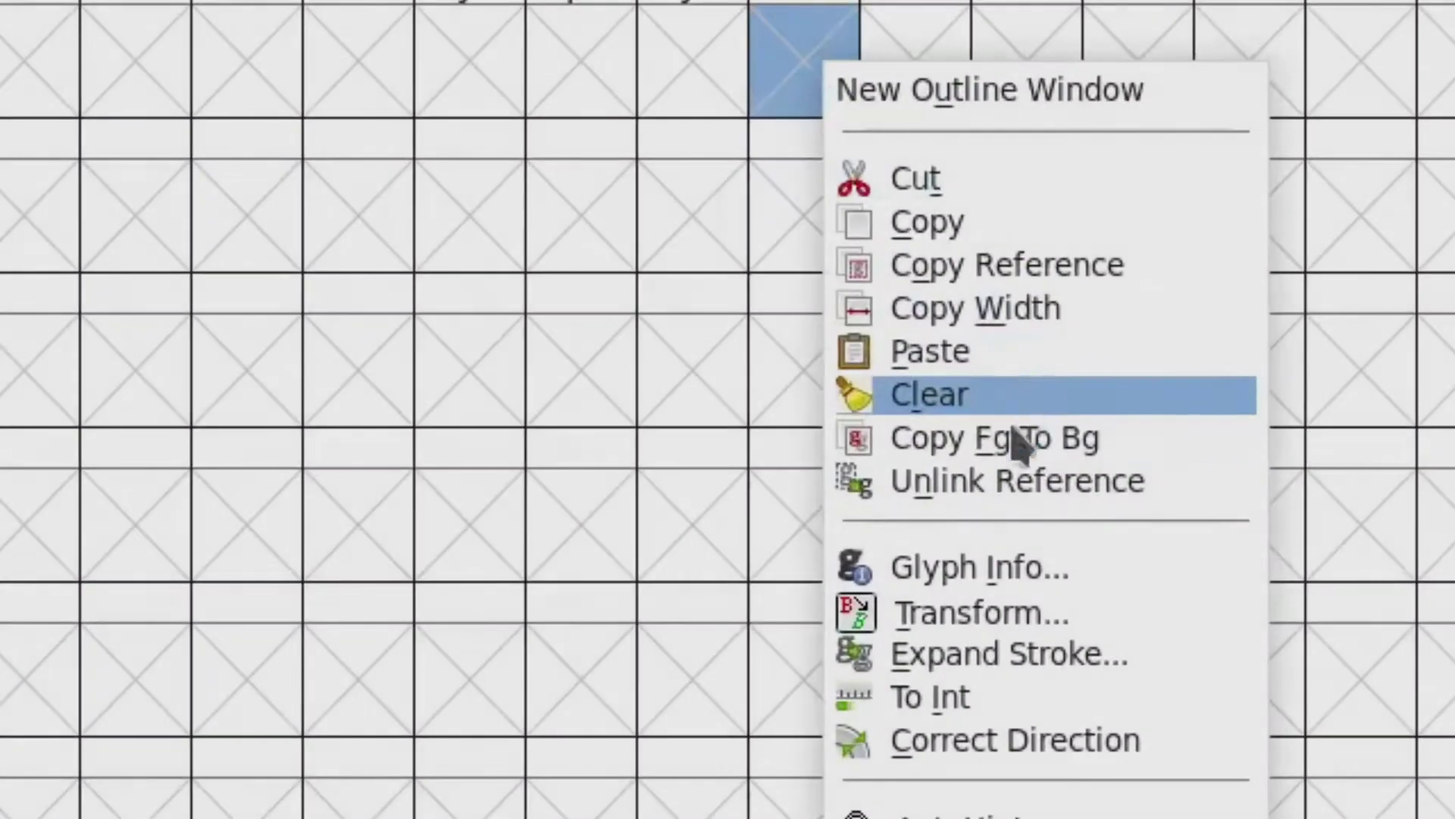
pyautogui.click(964, 576)
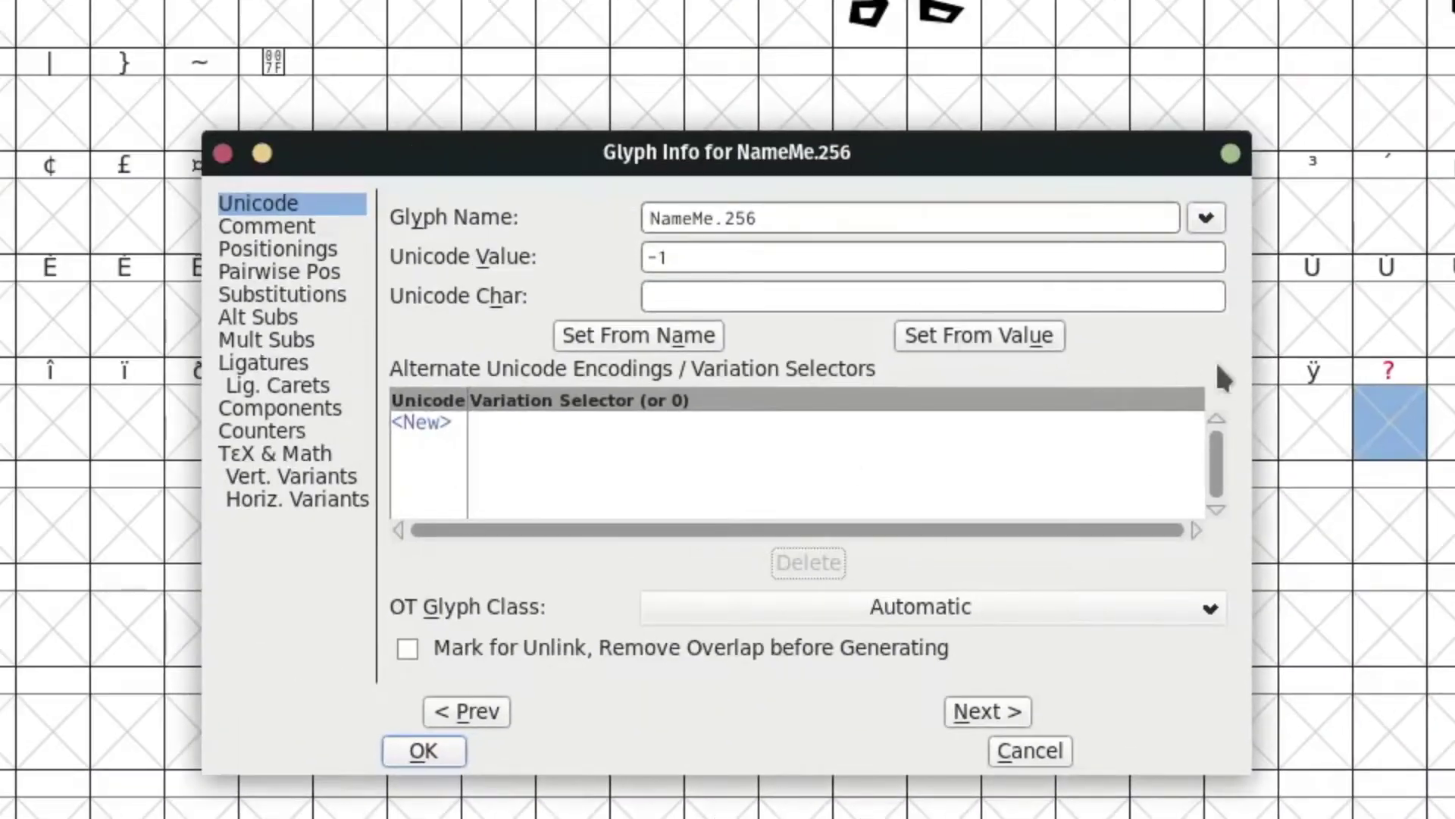
pyautogui.tripleClick(821, 218)
pyautogui.write('p_a')
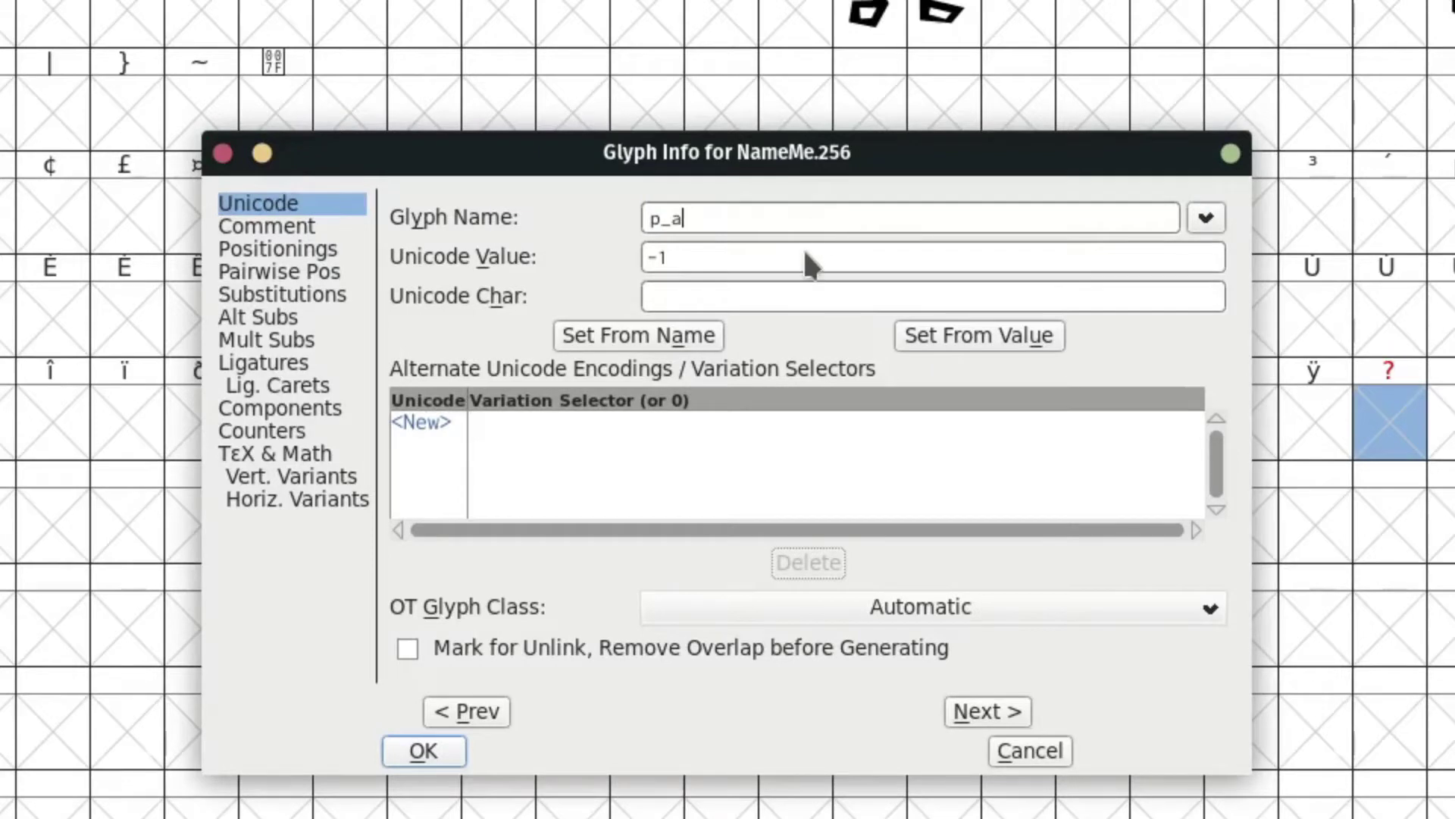
pyautogui.click(978, 712)
pyautogui.press('BackSpace')
pyautogui.press('BackSpace')
pyautogui.press('BackSpace')
pyautogui.press('BackSpace')
pyautogui.press('BackSpace')
pyautogui.press('BackSpace')
pyautogui.press('BackSpace')
pyautogui.press('BackSpace')
pyautogui.write('p_i')
pyautogui.click(961, 712)
pyautogui.tripleClick(787, 213)
pyautogui.press('BackSpace')
pyautogui.write('p_u')
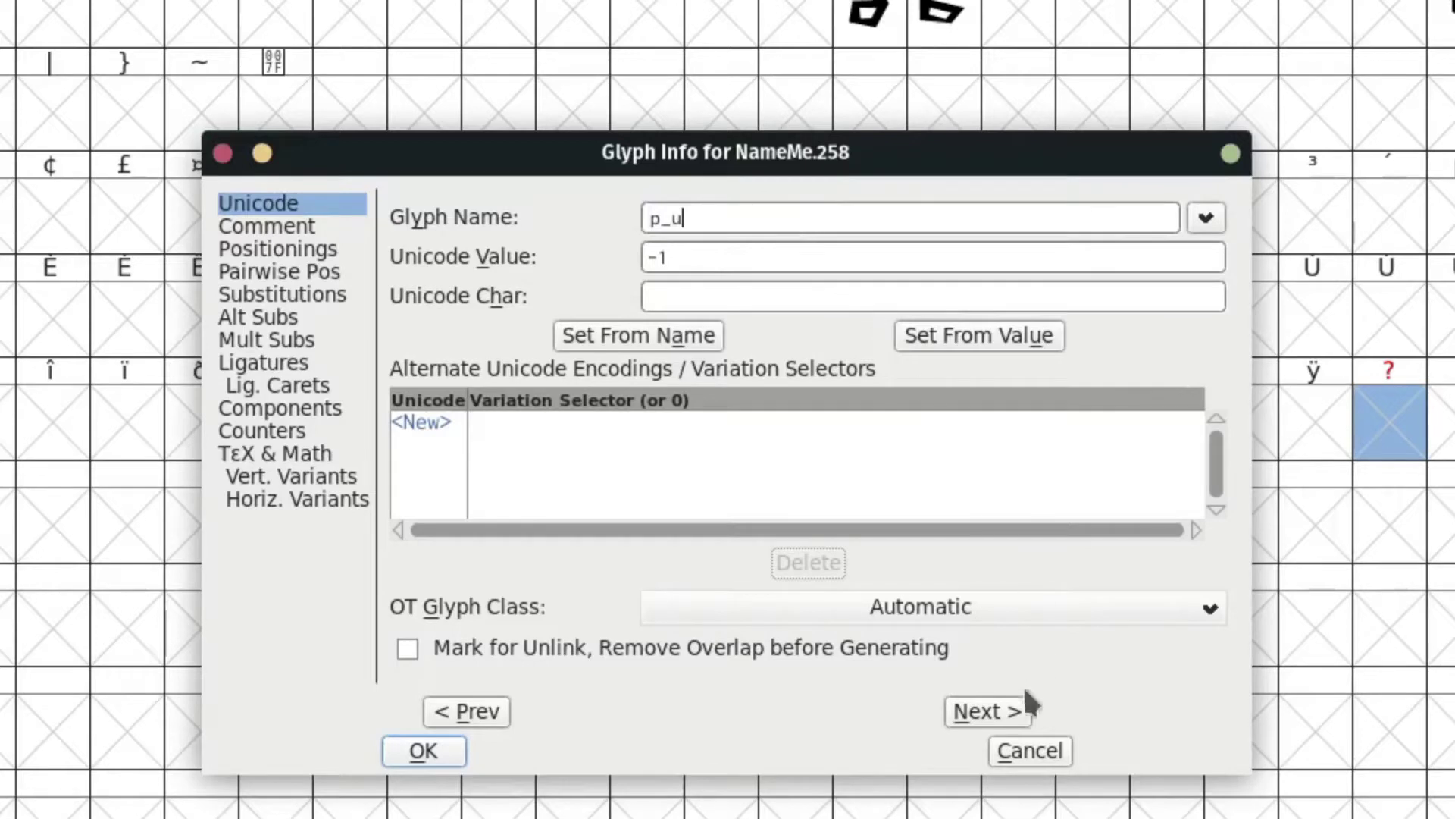
# Name the remaining slots b_a, b_i and b_u and confirm the dialog
pyautogui.click(977, 712)
pyautogui.tripleClick(873, 212)
pyautogui.write('b_a')
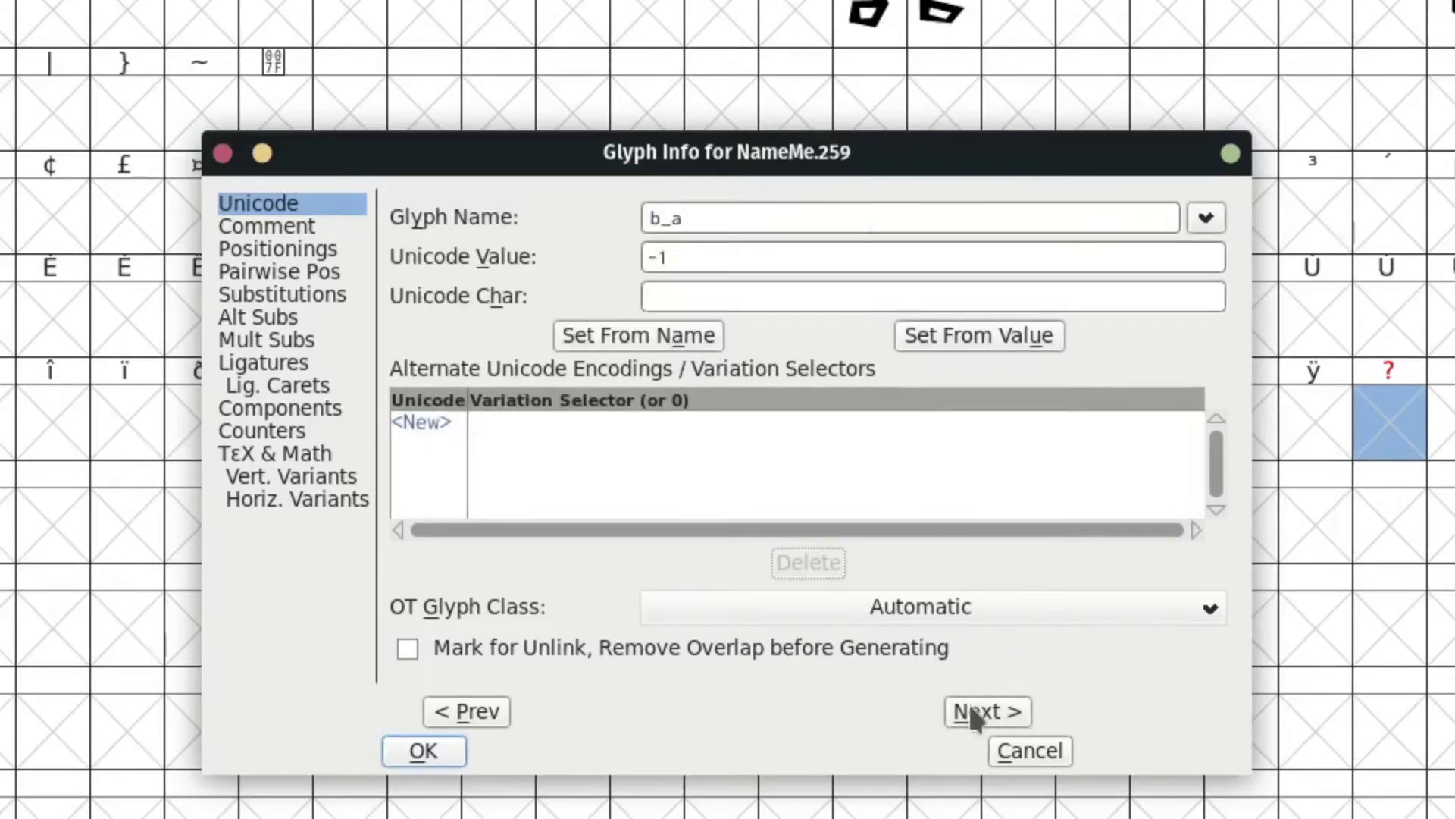
pyautogui.click(970, 711)
pyautogui.tripleClick(846, 224)
pyautogui.write('b_i')
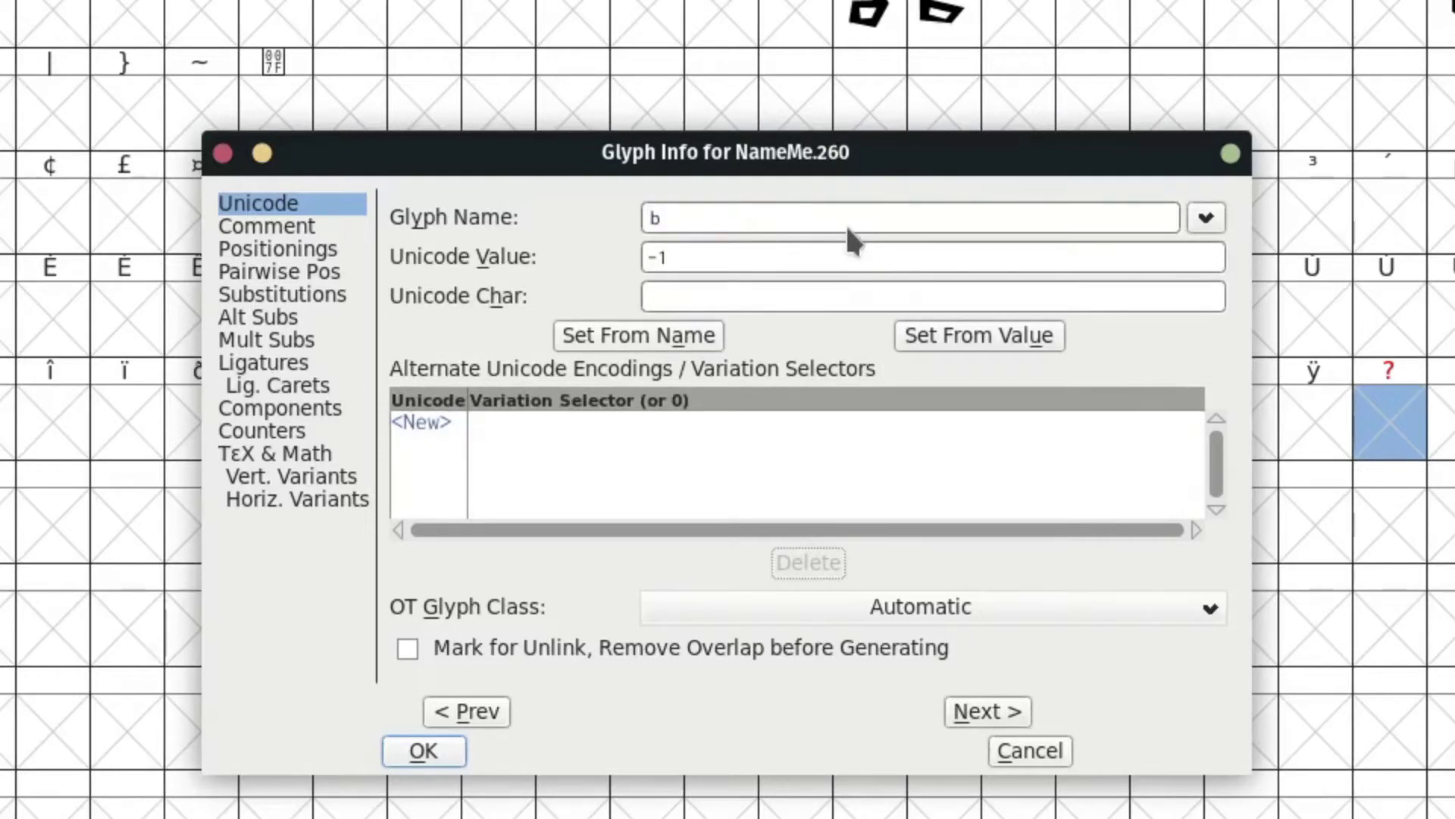
pyautogui.click(976, 709)
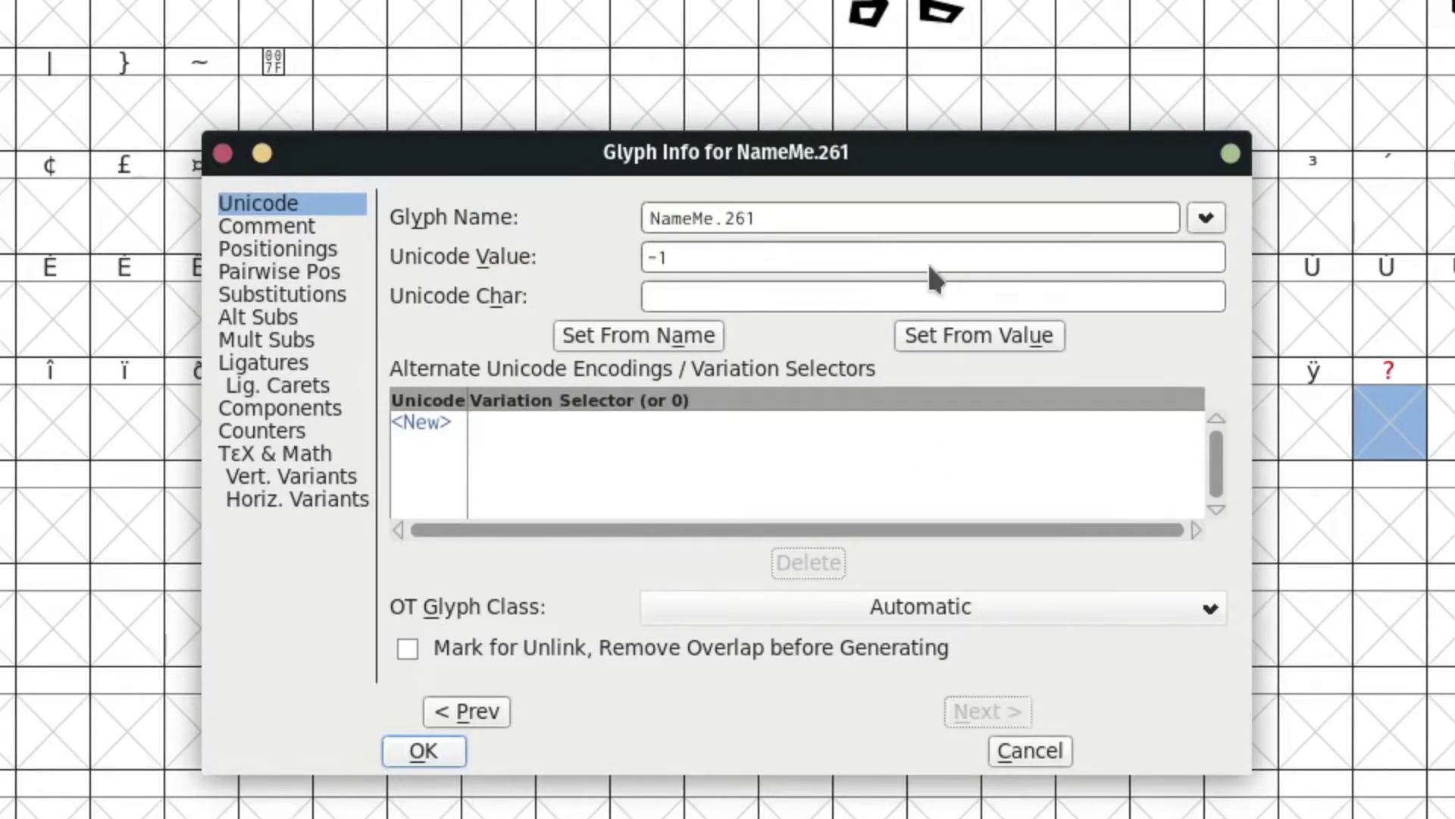
pyautogui.tripleClick(855, 228)
pyautogui.write('b_u')
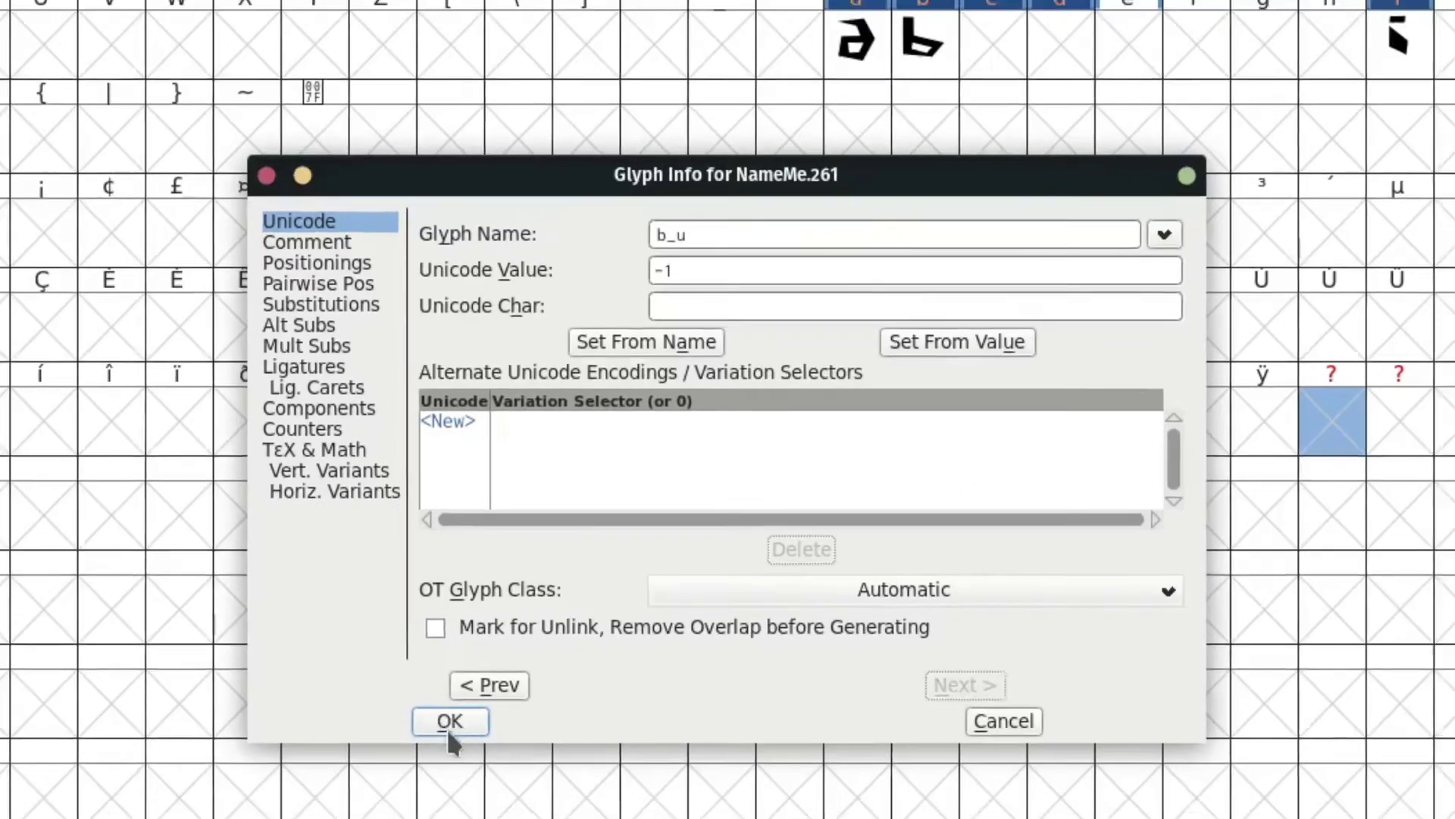
pyautogui.click(415, 752)
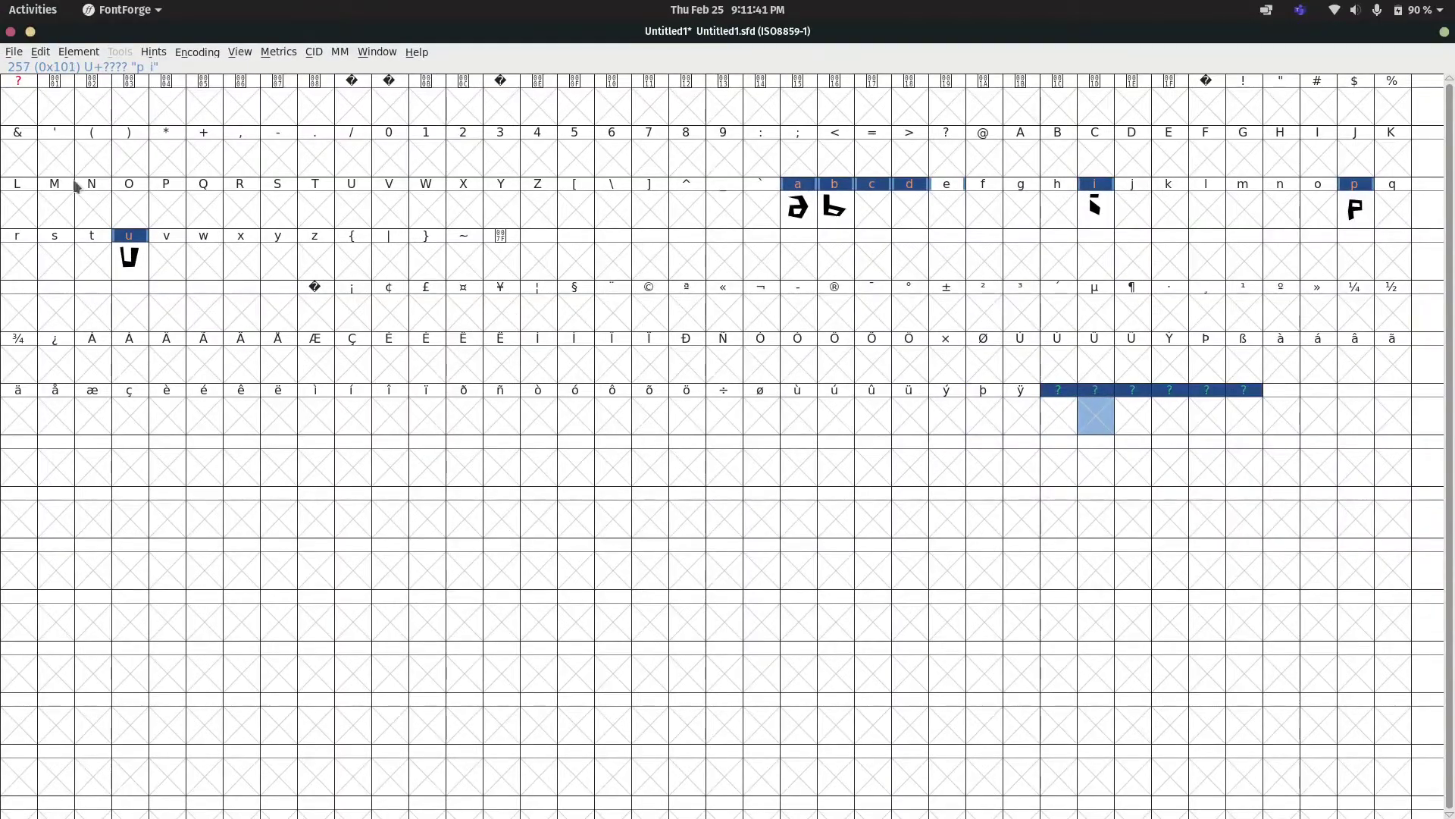
# In Font Info, set Fontname to TempFont and Em Size to 1024
pyautogui.press('Right')
pyautogui.press('Right')
pyautogui.press('Right')
pyautogui.press('Right')
pyautogui.press('Left')
pyautogui.press('Left')
pyautogui.press('Left')
pyautogui.press('Left')
pyautogui.press('Left')
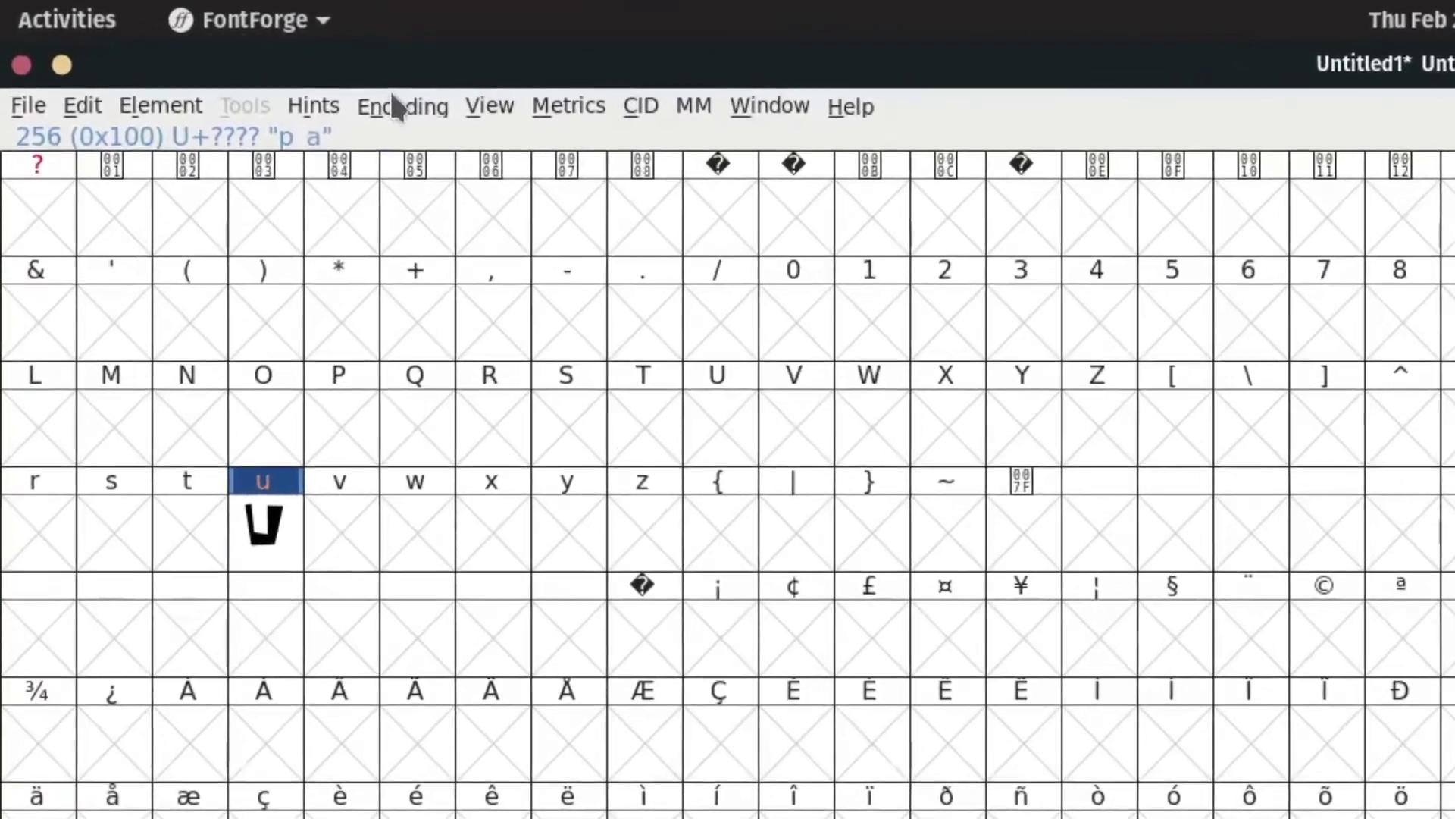
pyautogui.click(337, 86)
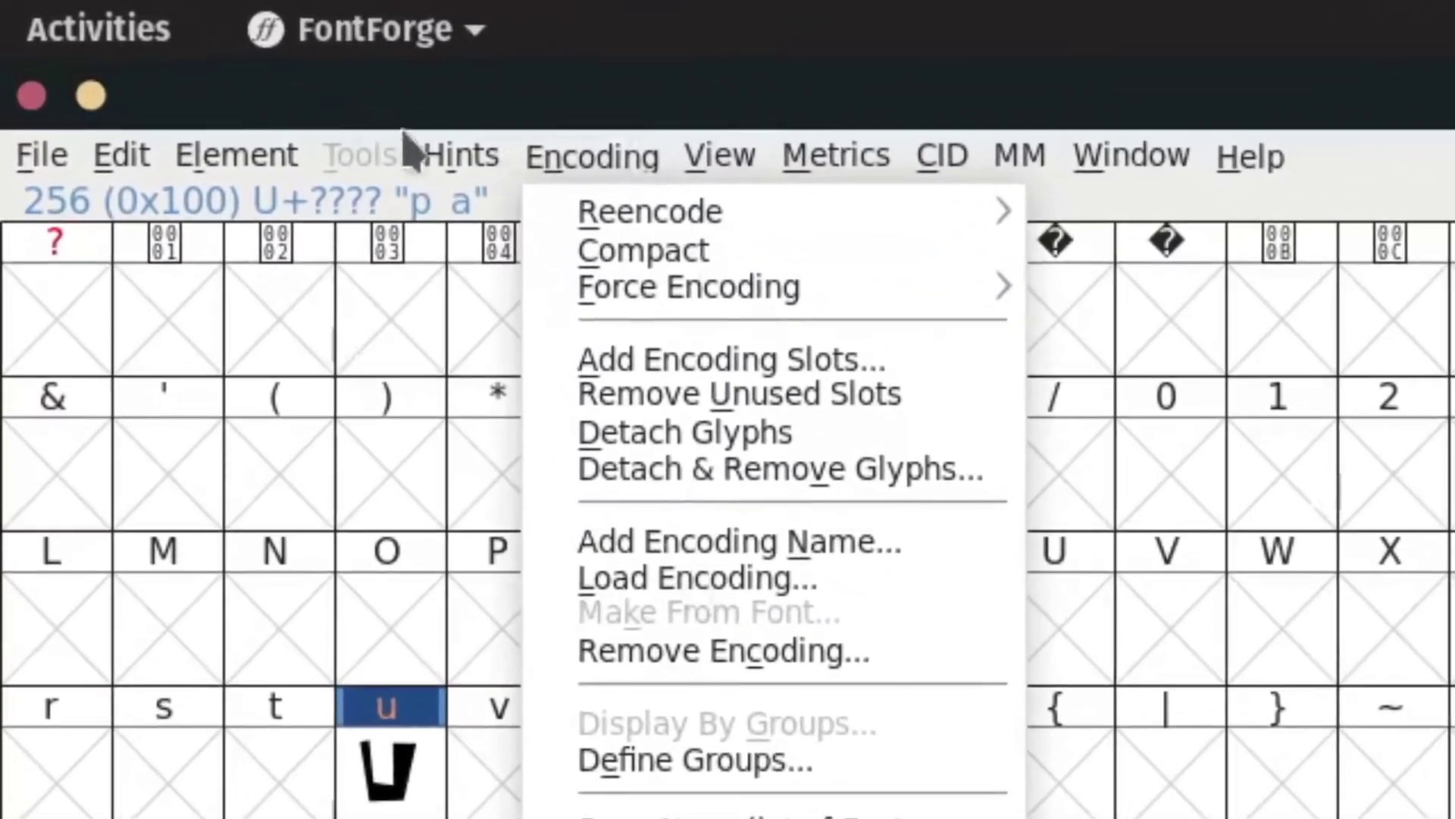
pyautogui.click(177, 131)
pyautogui.click(276, 214)
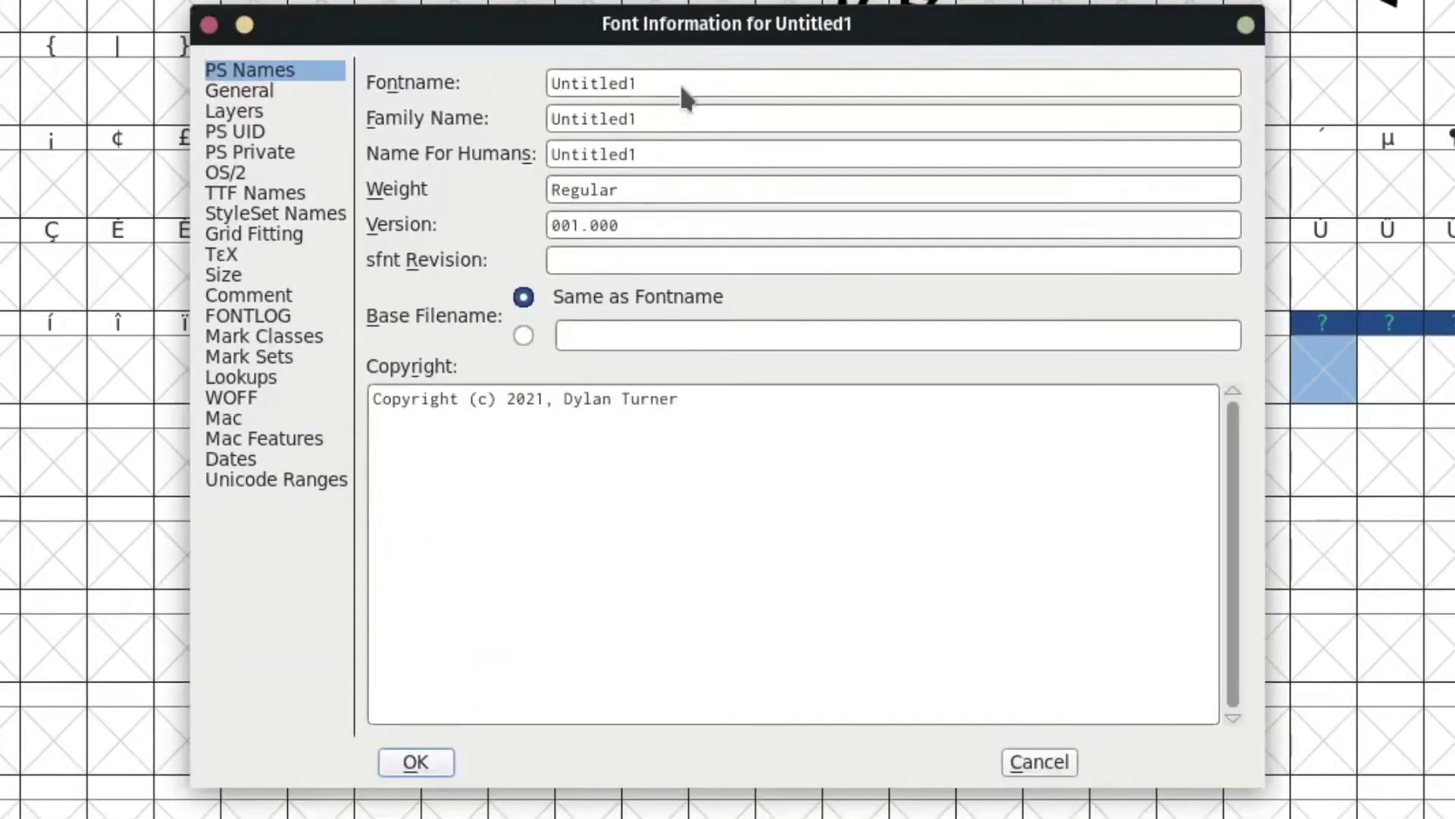
pyautogui.press('BackSpace')
pyautogui.press('BackSpace')
pyautogui.press('BackSpace')
pyautogui.press('BackSpace')
pyautogui.press('BackSpace')
pyautogui.press('BackSpace')
pyautogui.press('BackSpace')
pyautogui.press('BackSpace')
pyautogui.press('BackSpace')
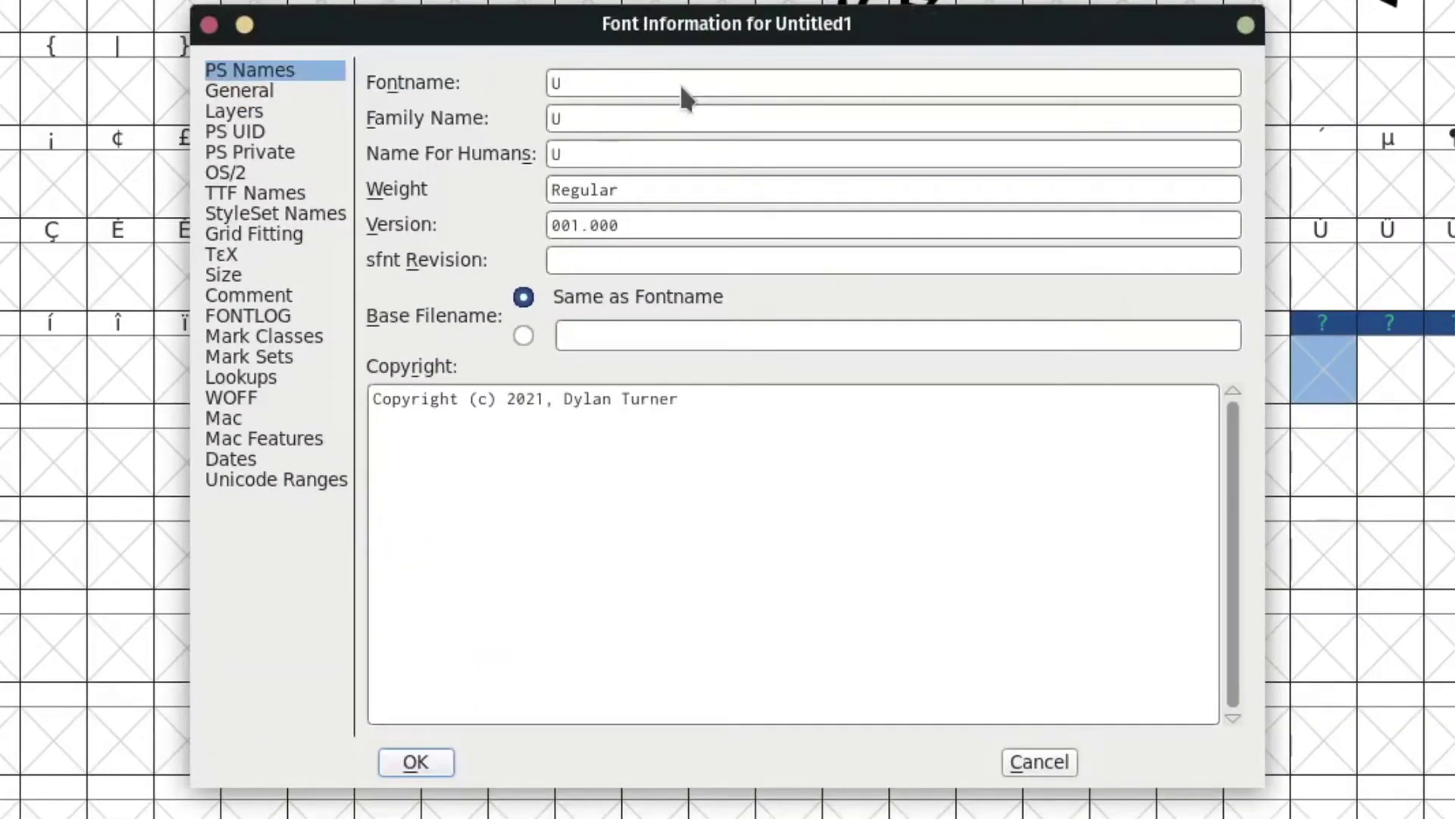
pyautogui.write('TempFont')
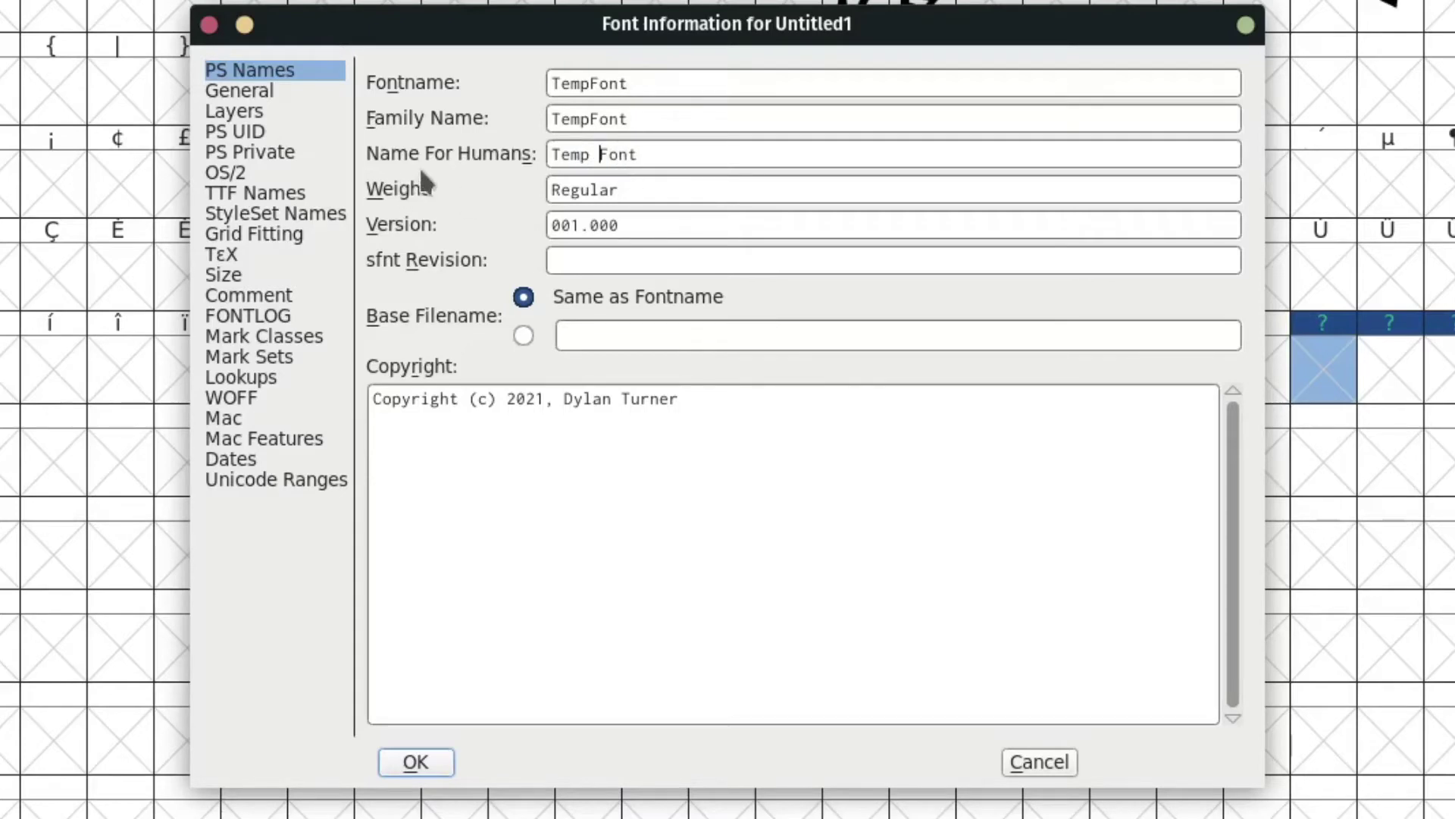
pyautogui.click(267, 94)
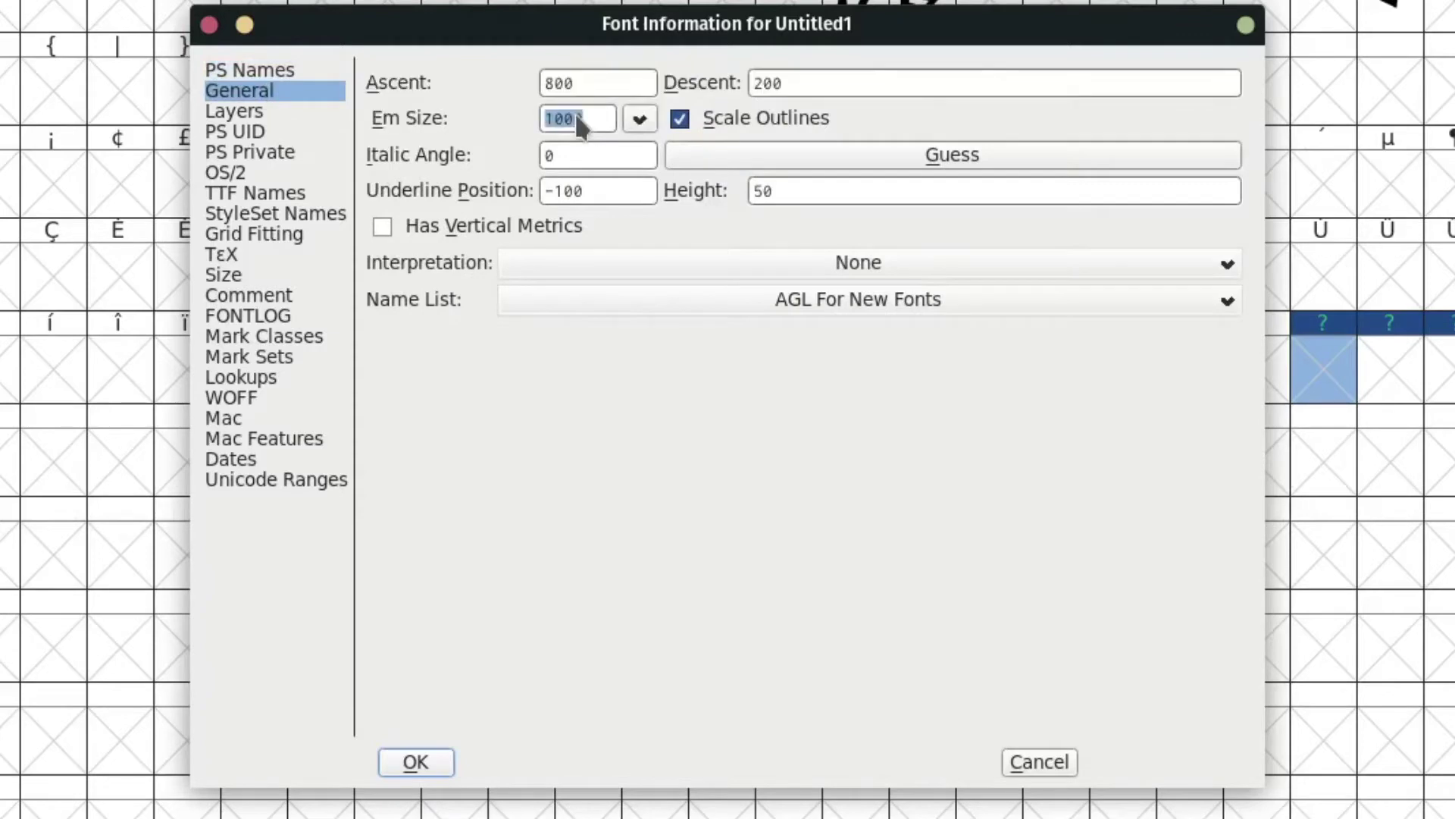
pyautogui.write('1024')
# Add a GSUB Ligature Substitution lookup with feature liga, named liga
pyautogui.click(276, 377)
pyautogui.click(1154, 277)
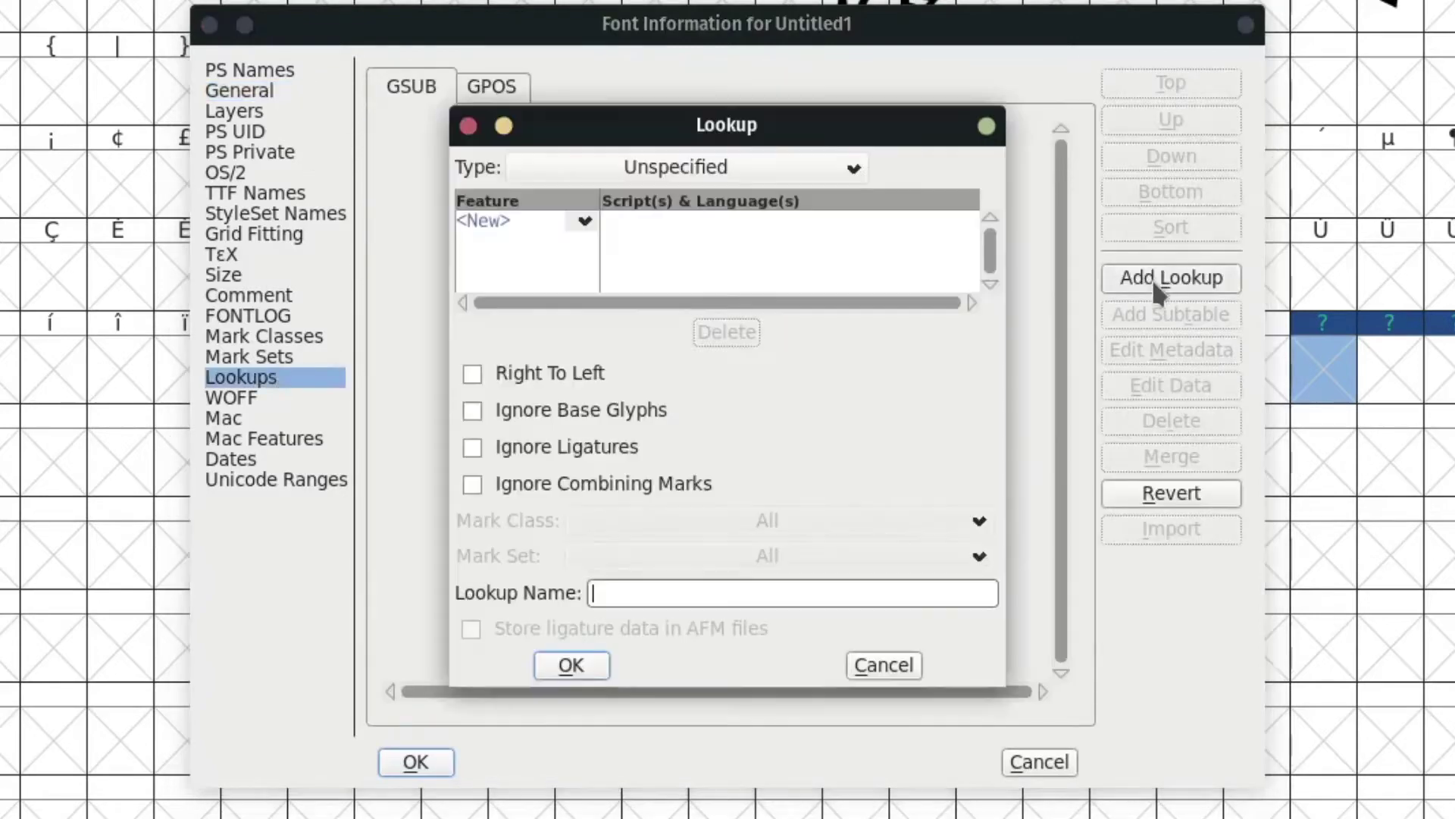
pyautogui.click(652, 164)
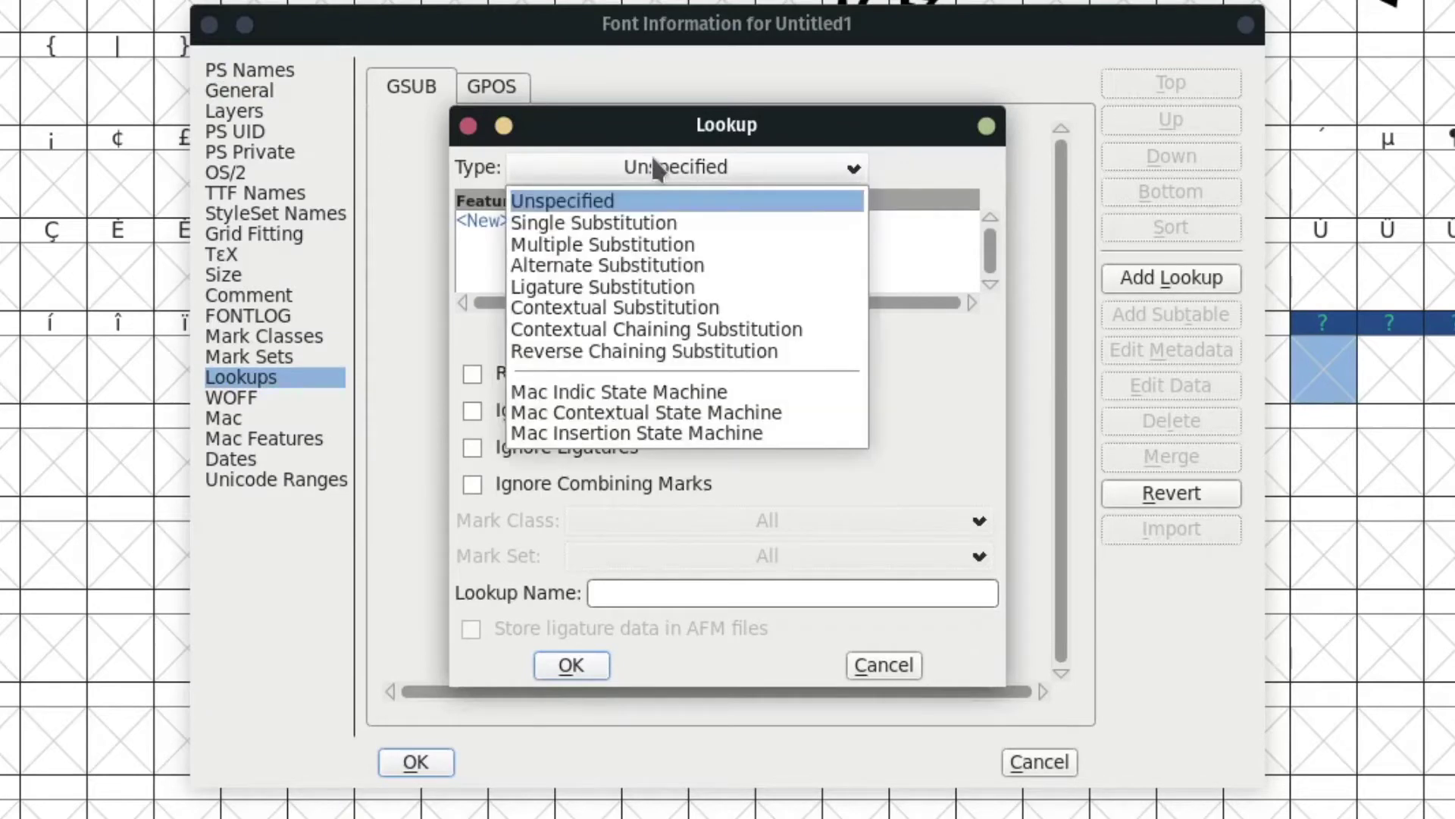
pyautogui.click(640, 288)
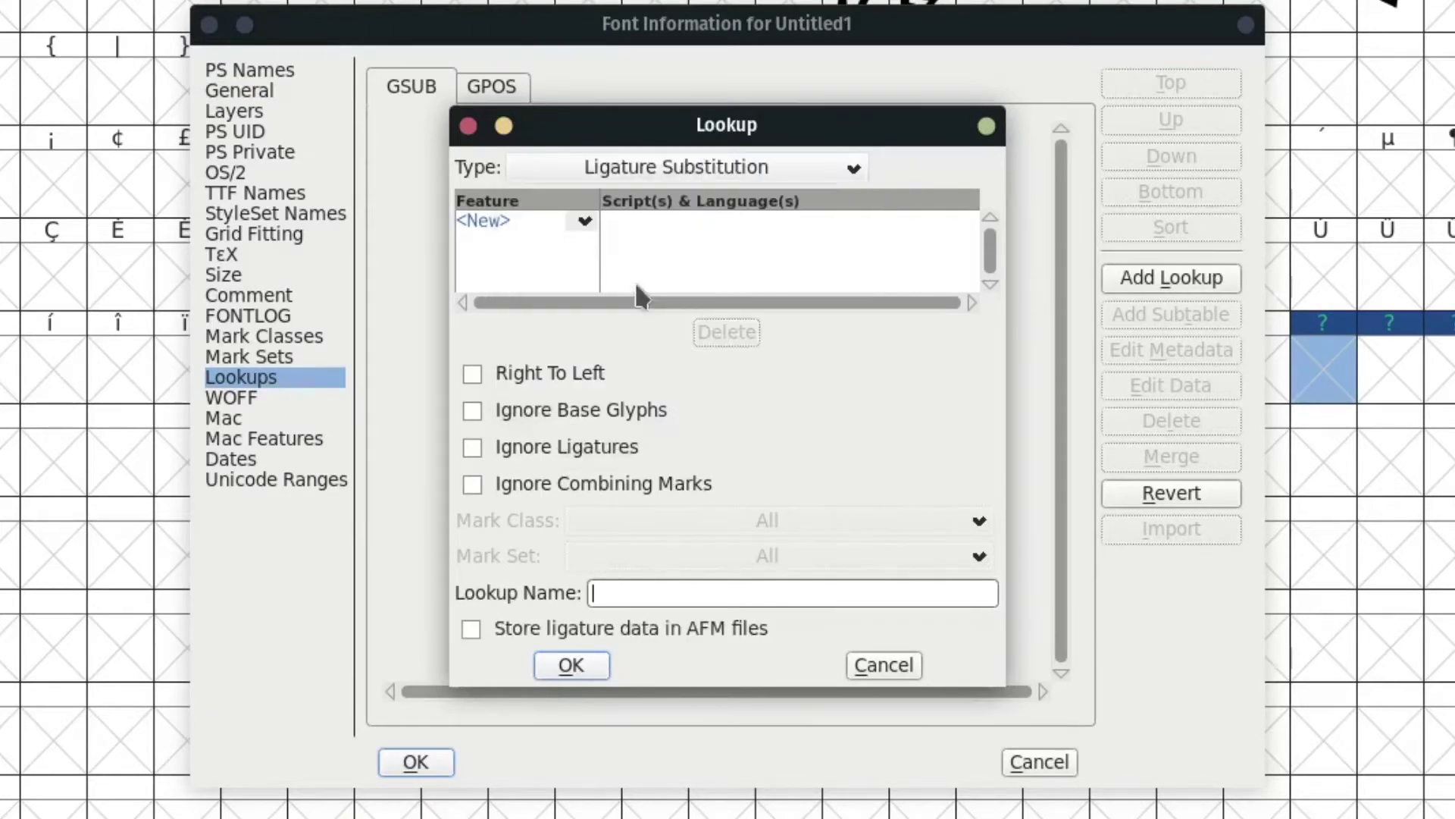
pyautogui.click(583, 224)
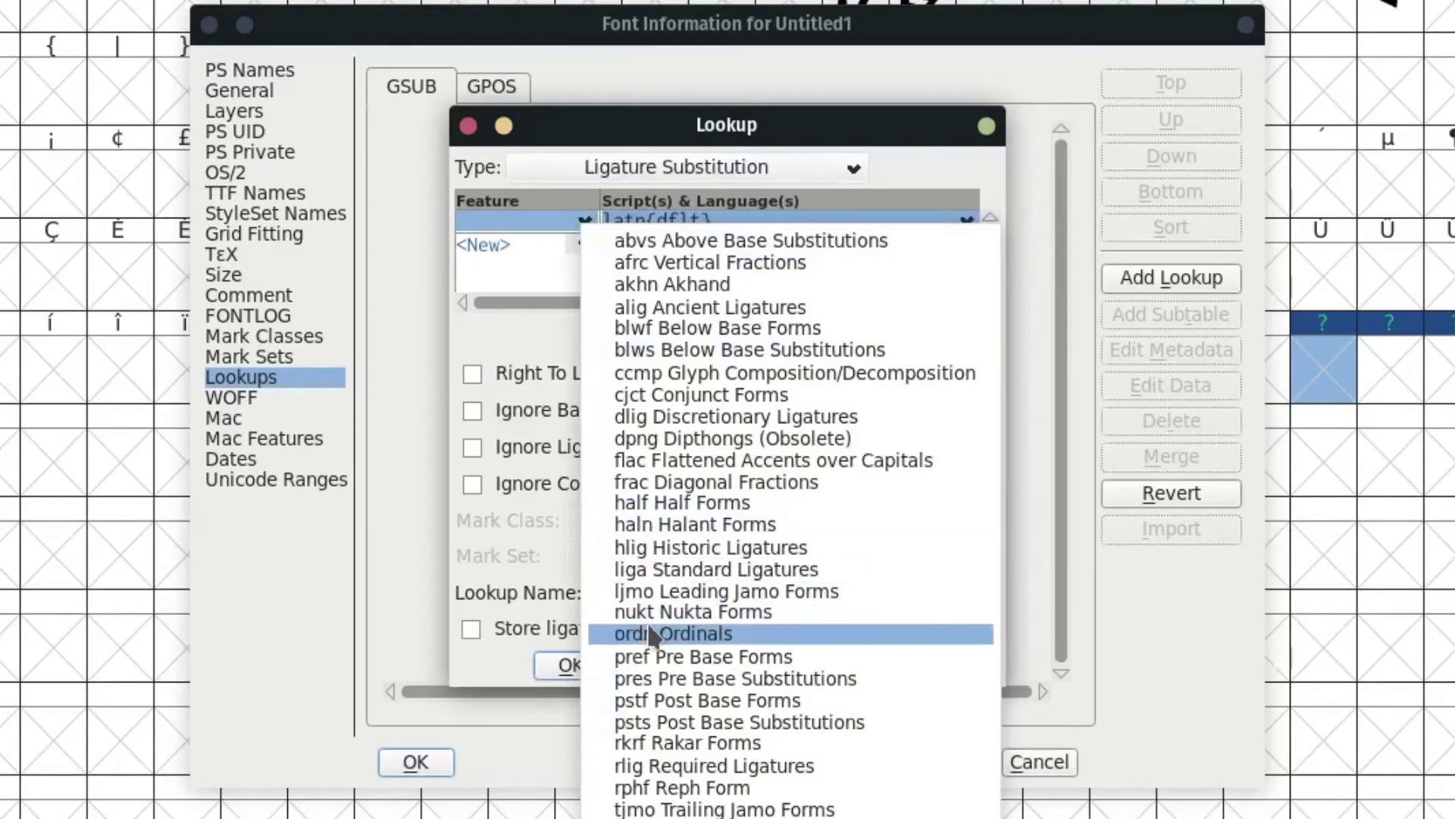
pyautogui.click(719, 576)
pyautogui.tripleClick(632, 585)
pyautogui.write('liga')
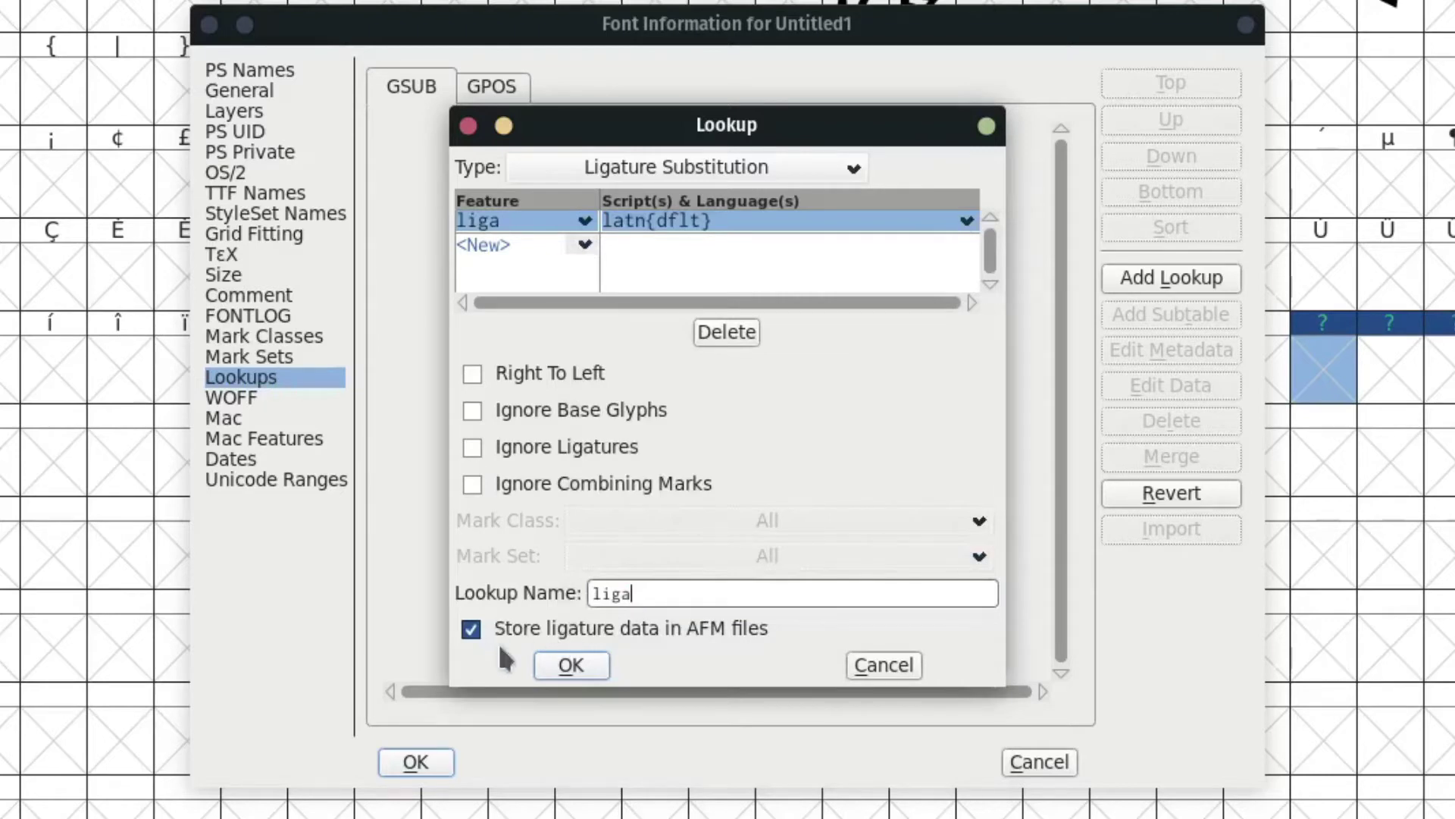
pyautogui.click(572, 666)
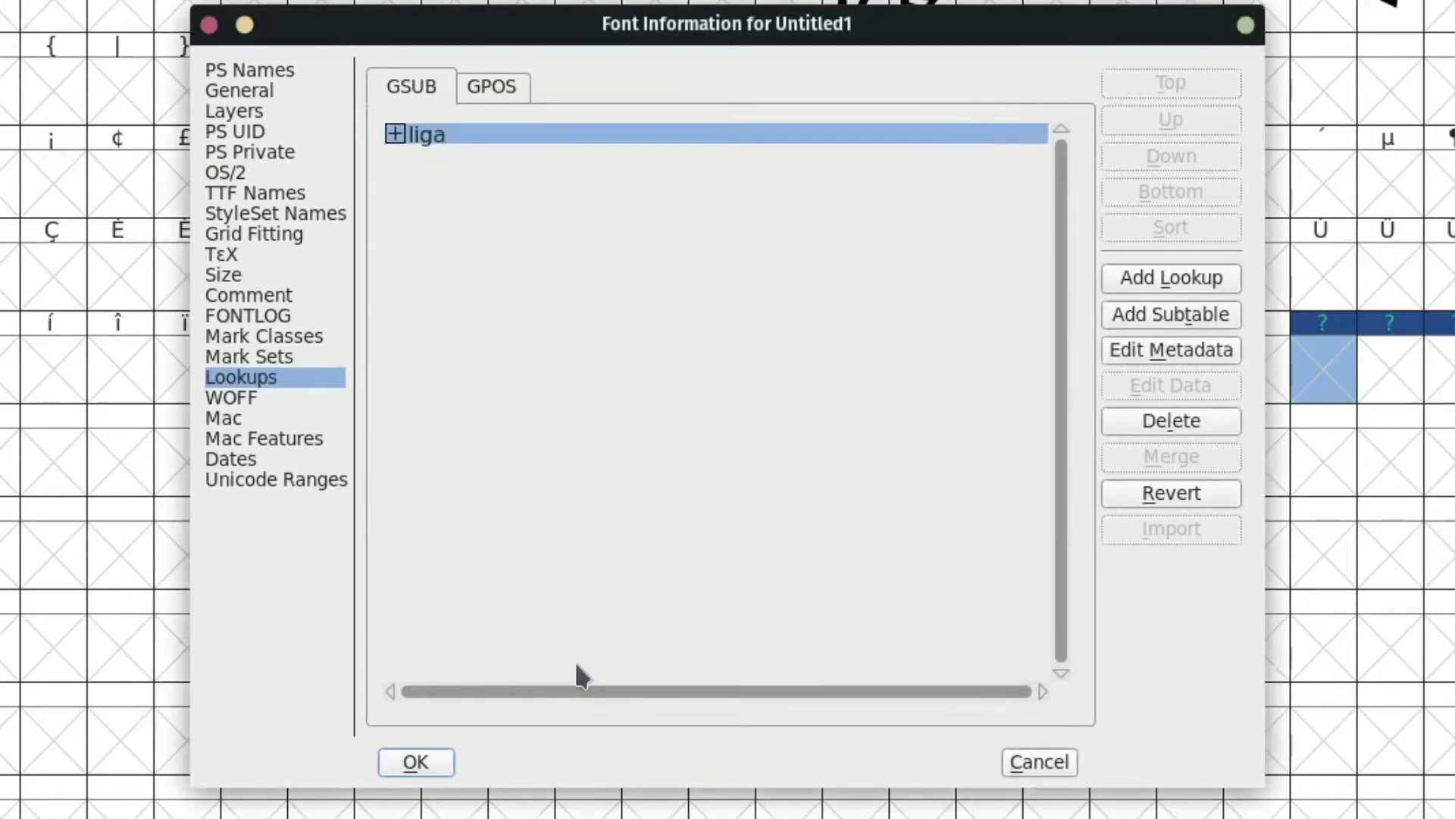
# Add a liga-1 subtable with ligature entries p_a from 'p a' and p_i
pyautogui.click(1190, 321)
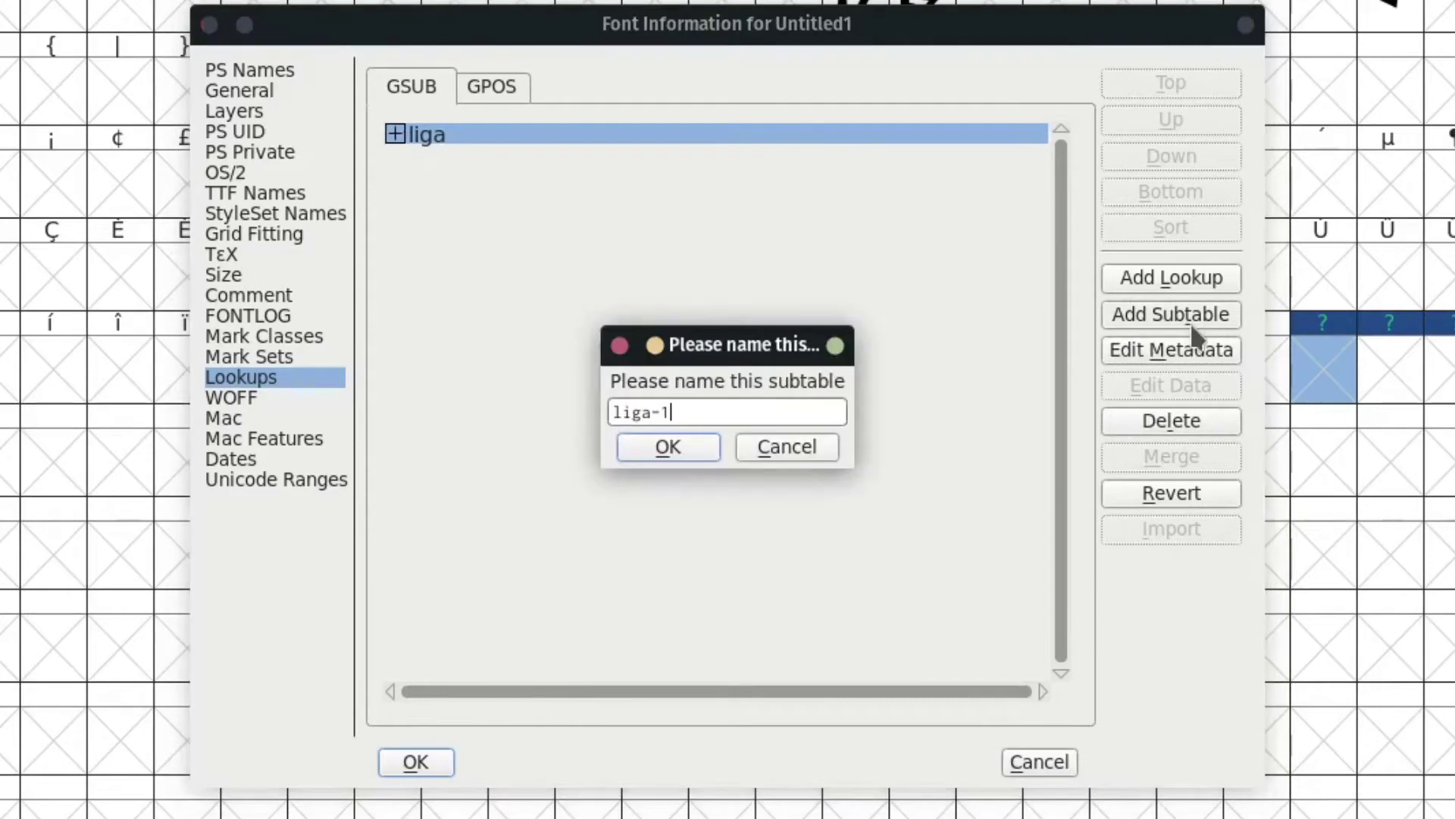
pyautogui.click(690, 449)
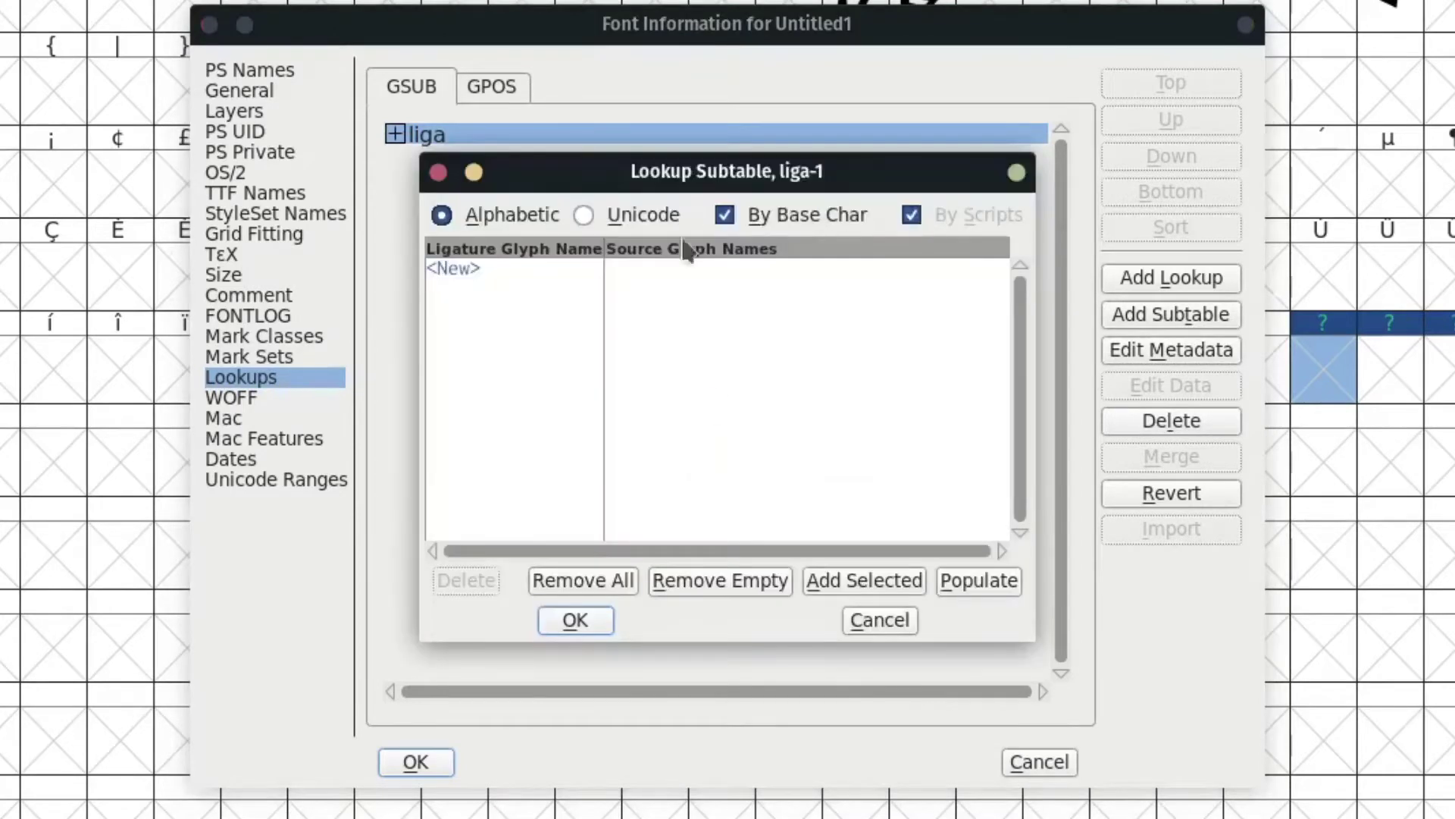
pyautogui.click(525, 268)
pyautogui.write('p_a')
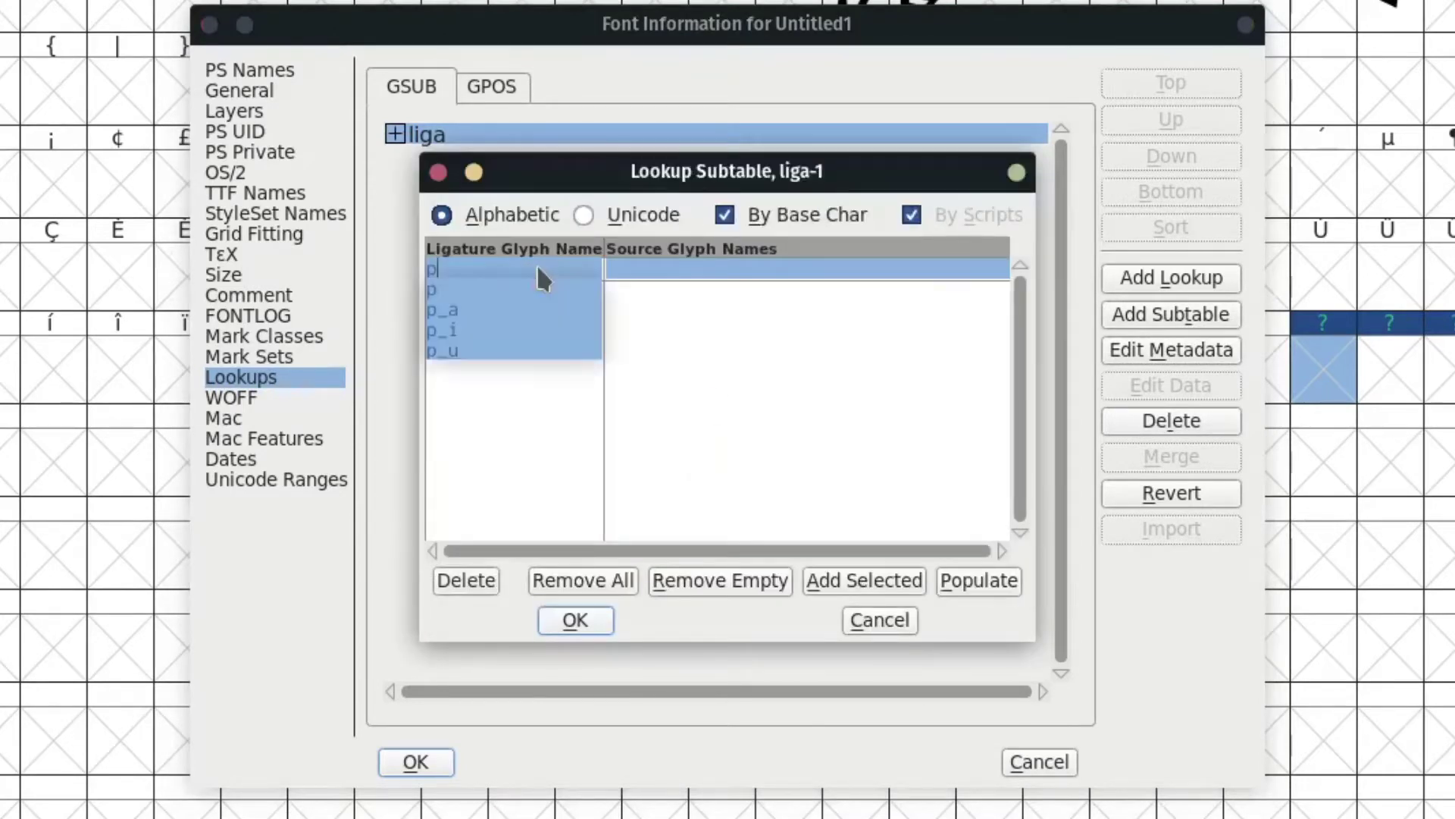
pyautogui.click(651, 265)
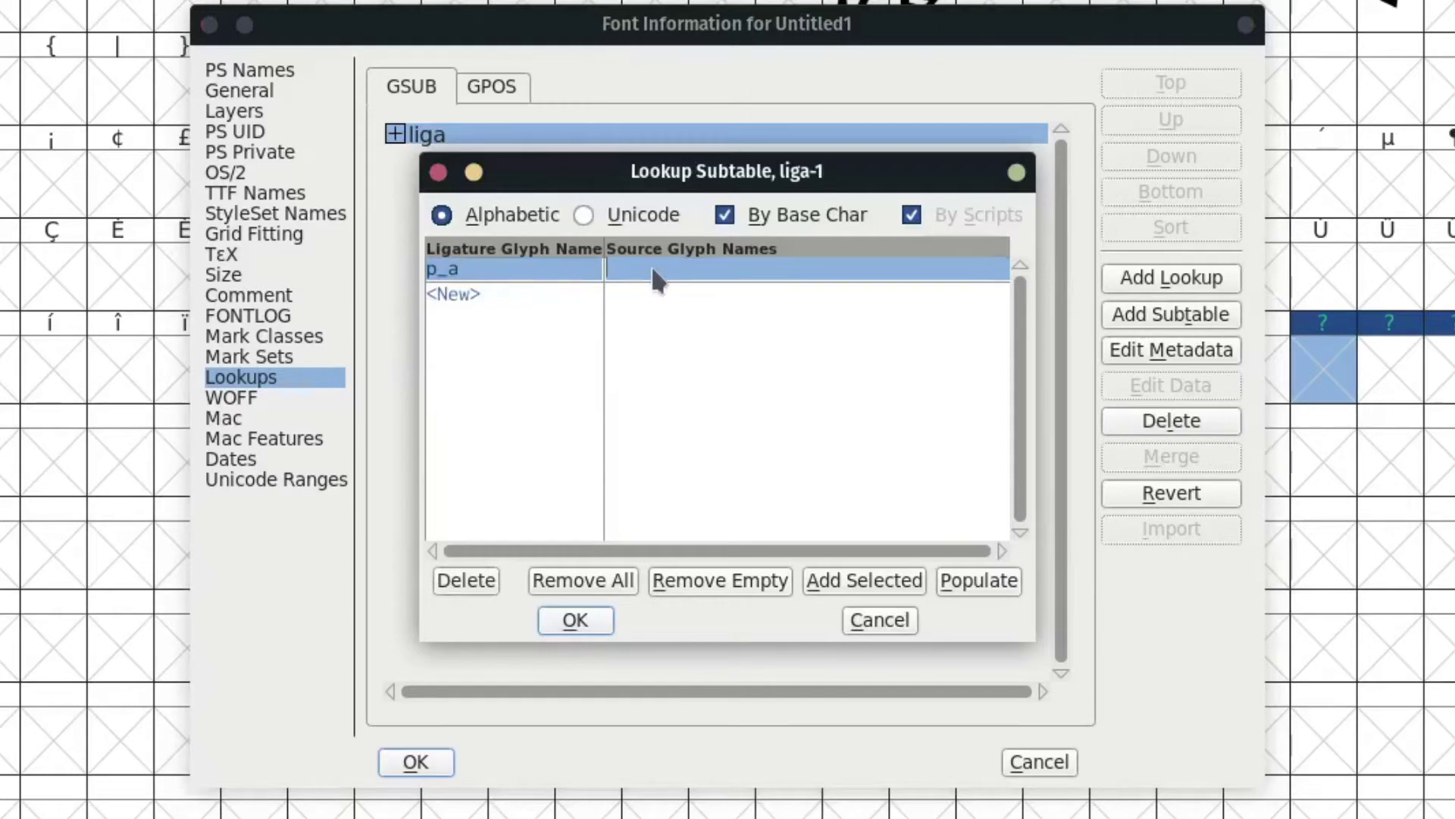
pyautogui.write('p a')
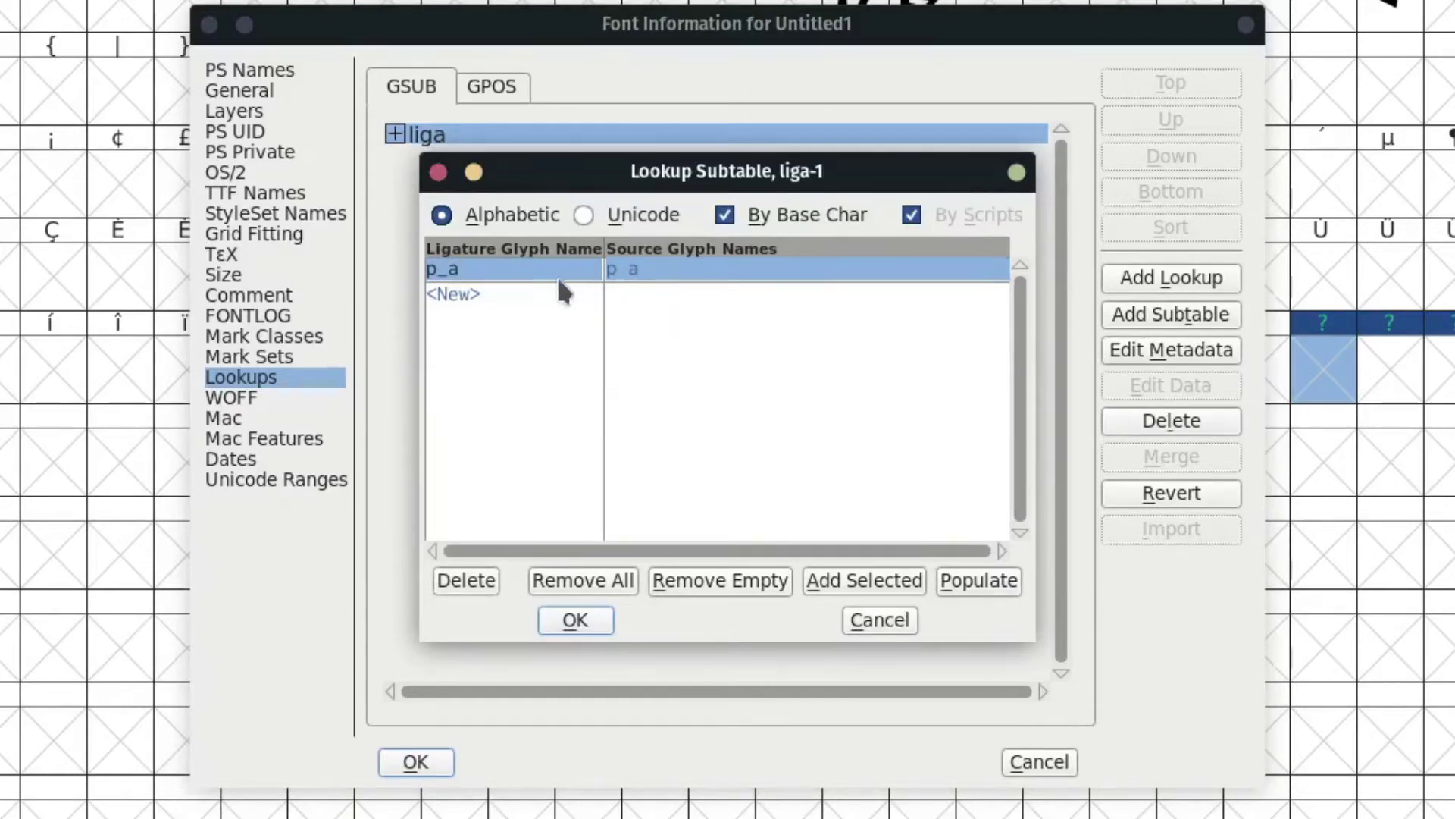
pyautogui.click(523, 295)
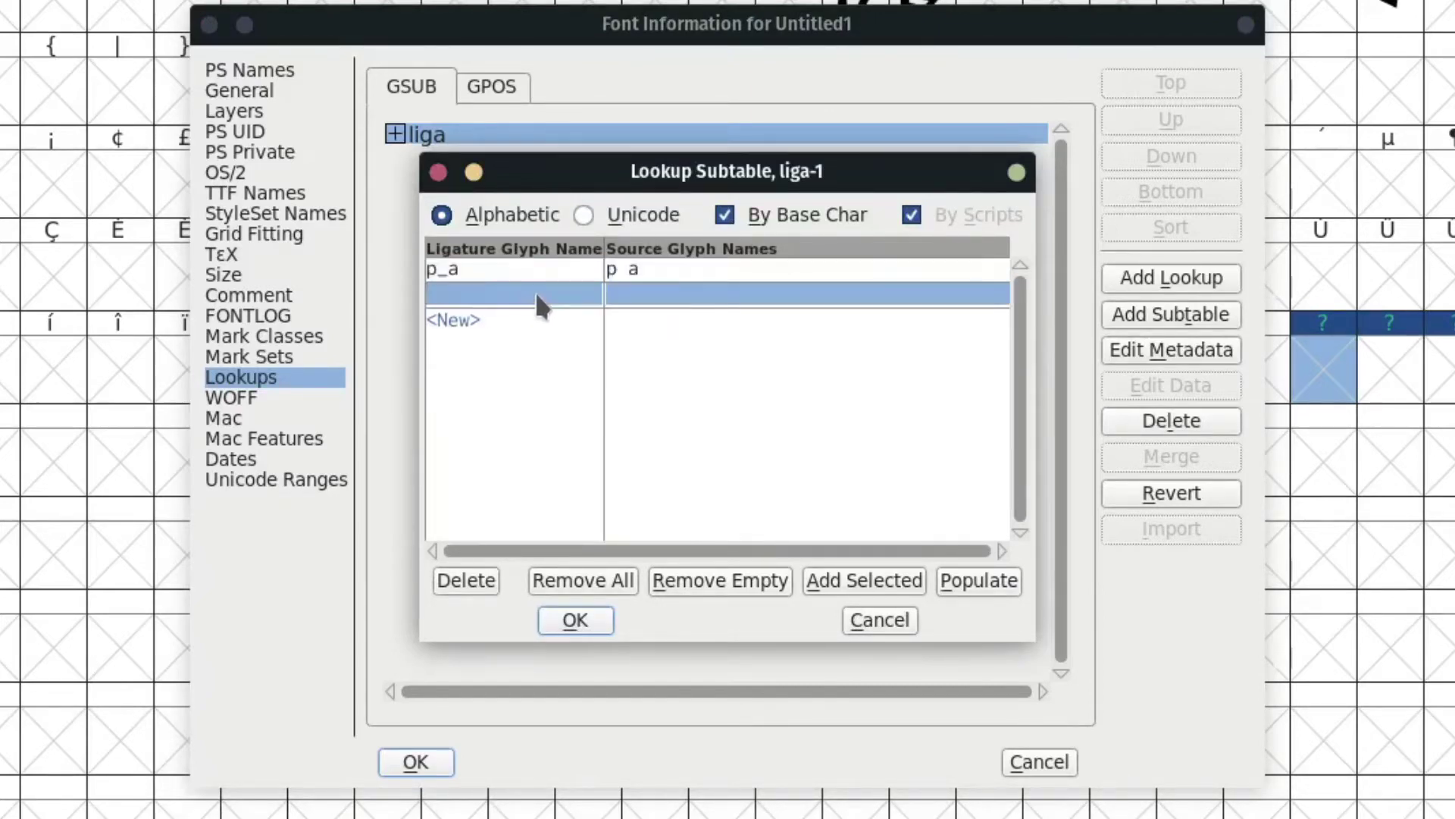
pyautogui.write('p_i')
pyautogui.click(657, 295)
# Add ligature entries p_u from 'p u' and b_a from 'b a'
pyautogui.click(458, 320)
pyautogui.write('p_u ')
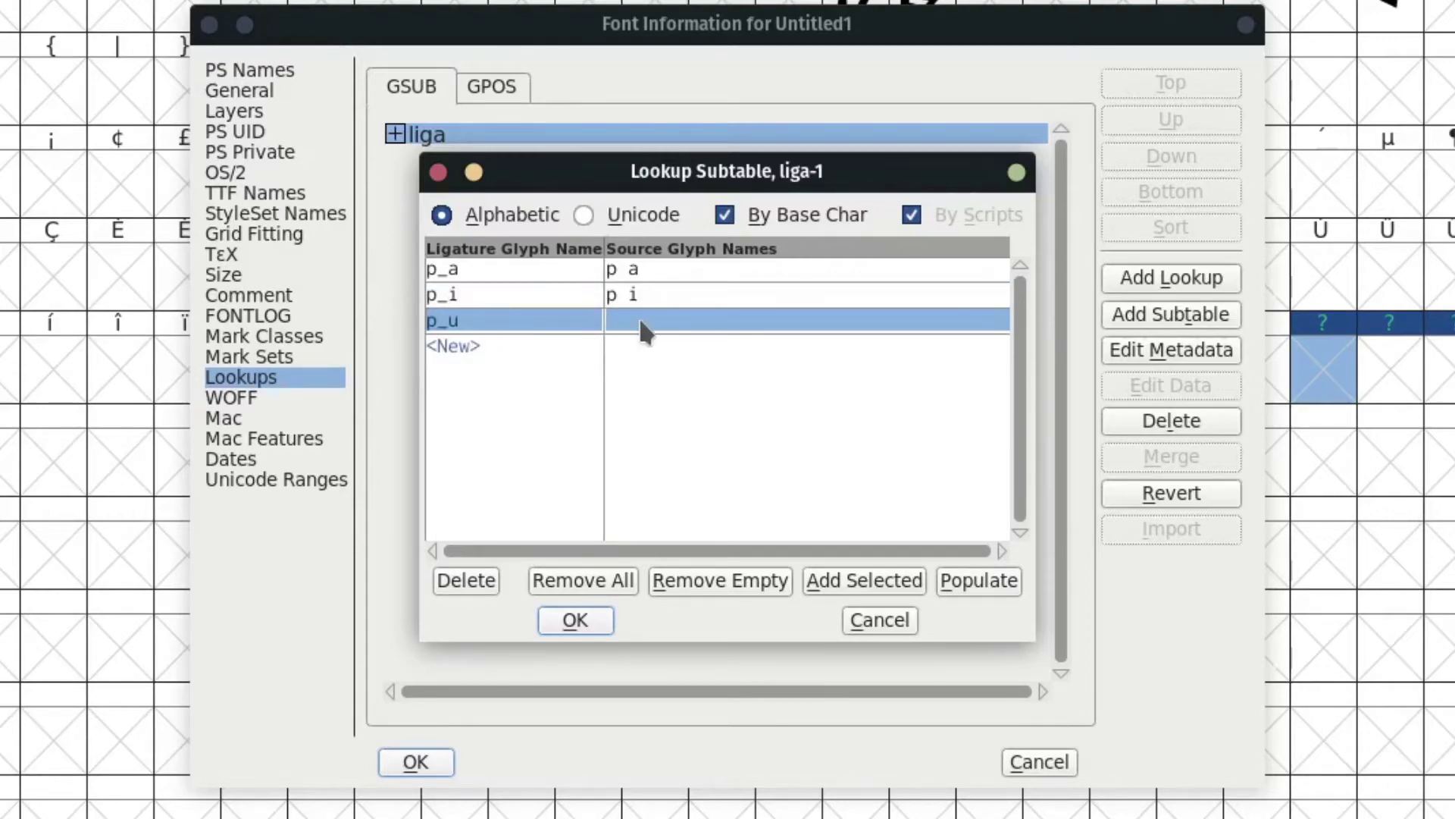
pyautogui.write('p u')
pyautogui.click(525, 346)
pyautogui.write('b_a')
pyautogui.click(646, 345)
pyautogui.write('b a')
pyautogui.click(534, 372)
# Add b_i from 'b i' and b_u from 'b u', then confirm the subtable and Font Information
pyautogui.write('b_i')
pyautogui.click(632, 371)
pyautogui.write('b i')
pyautogui.click(594, 396)
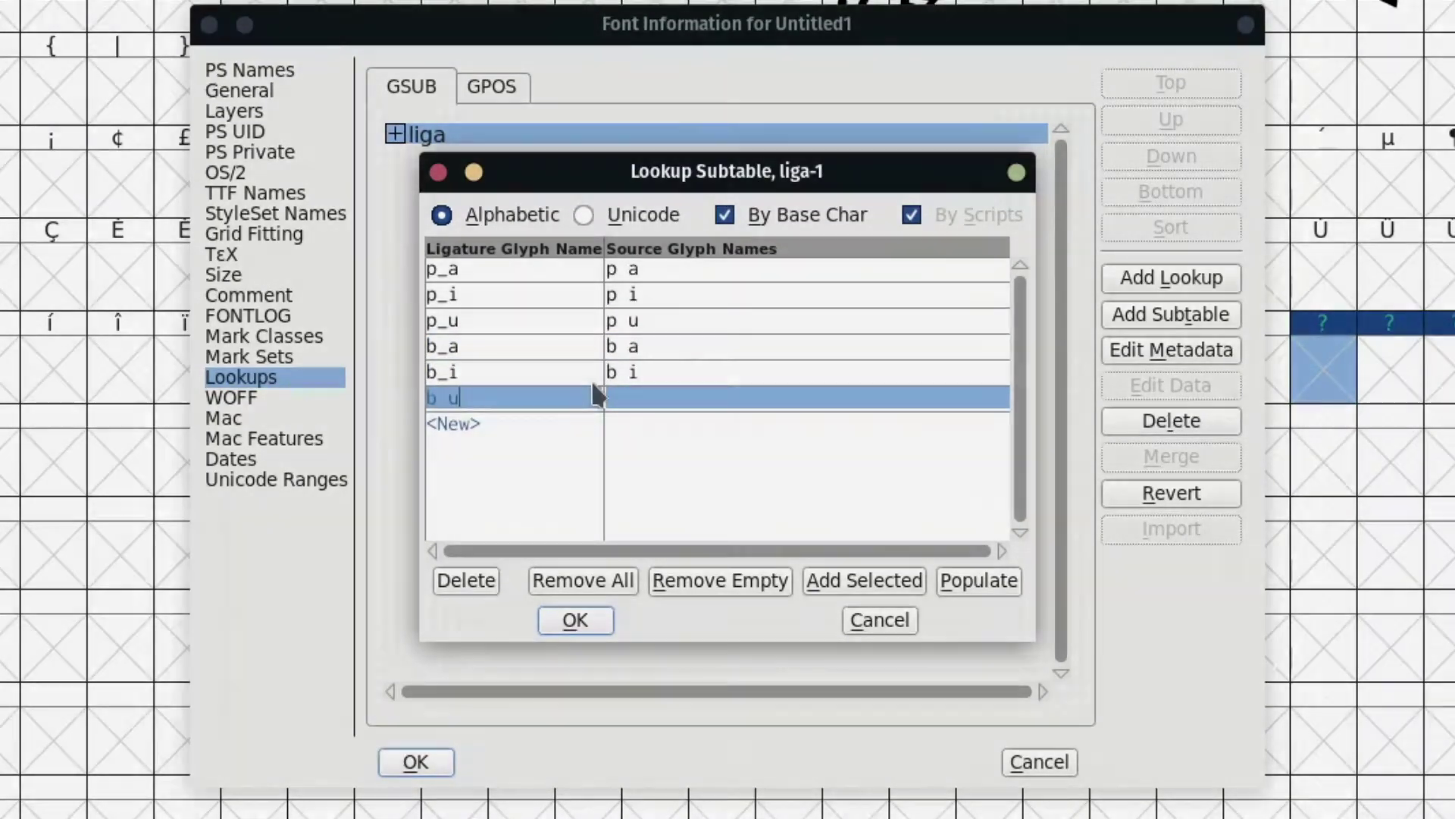
pyautogui.write('b_u')
pyautogui.click(634, 397)
pyautogui.write('b u')
pyautogui.click(576, 620)
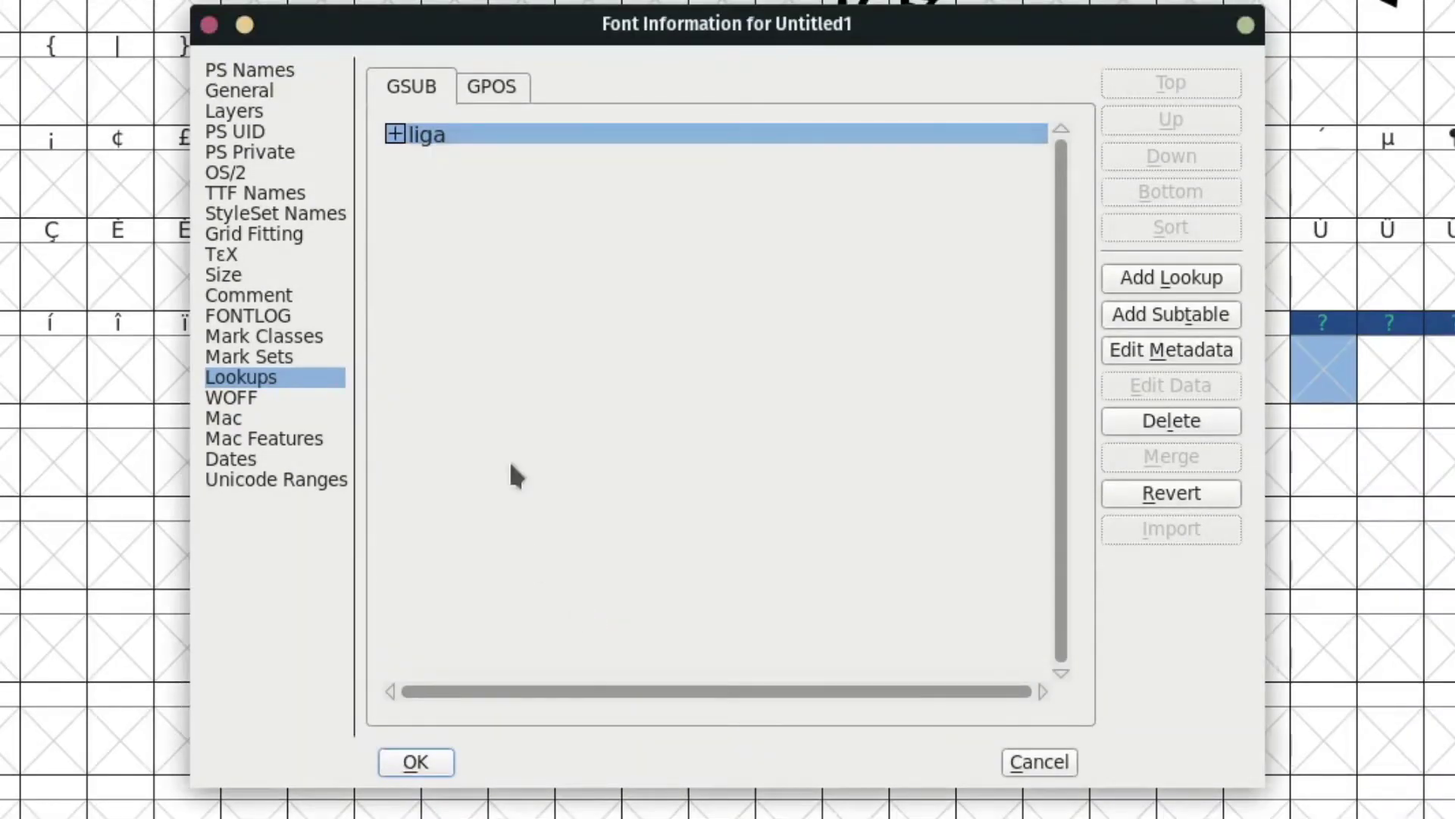
pyautogui.click(426, 764)
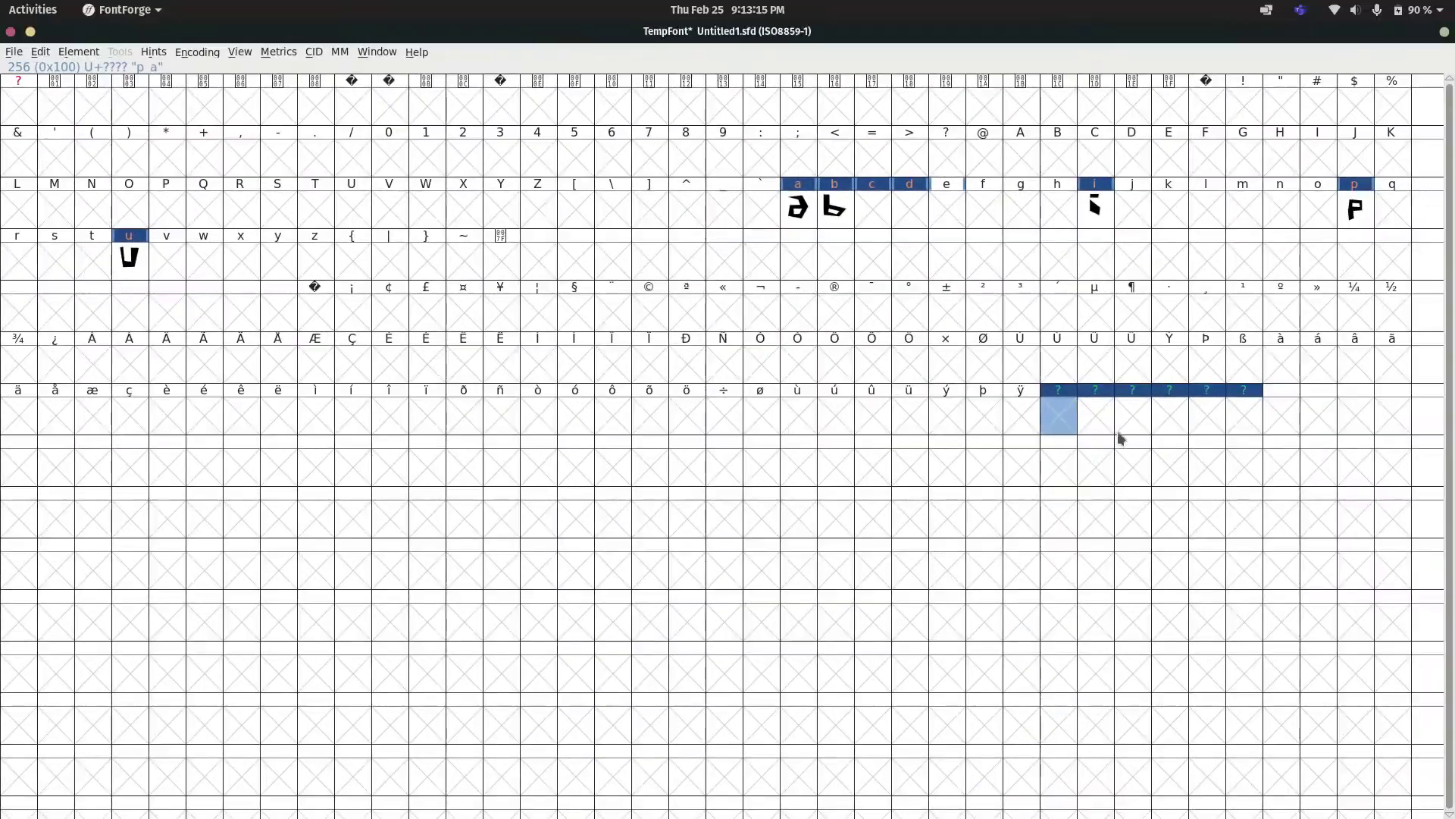
# Build composite glyphs in the six syllable slots and unlink their references into outlines
pyautogui.moveTo(1072, 427); pyautogui.dragTo(1191, 422)
pyautogui.rightClick(1203, 425)
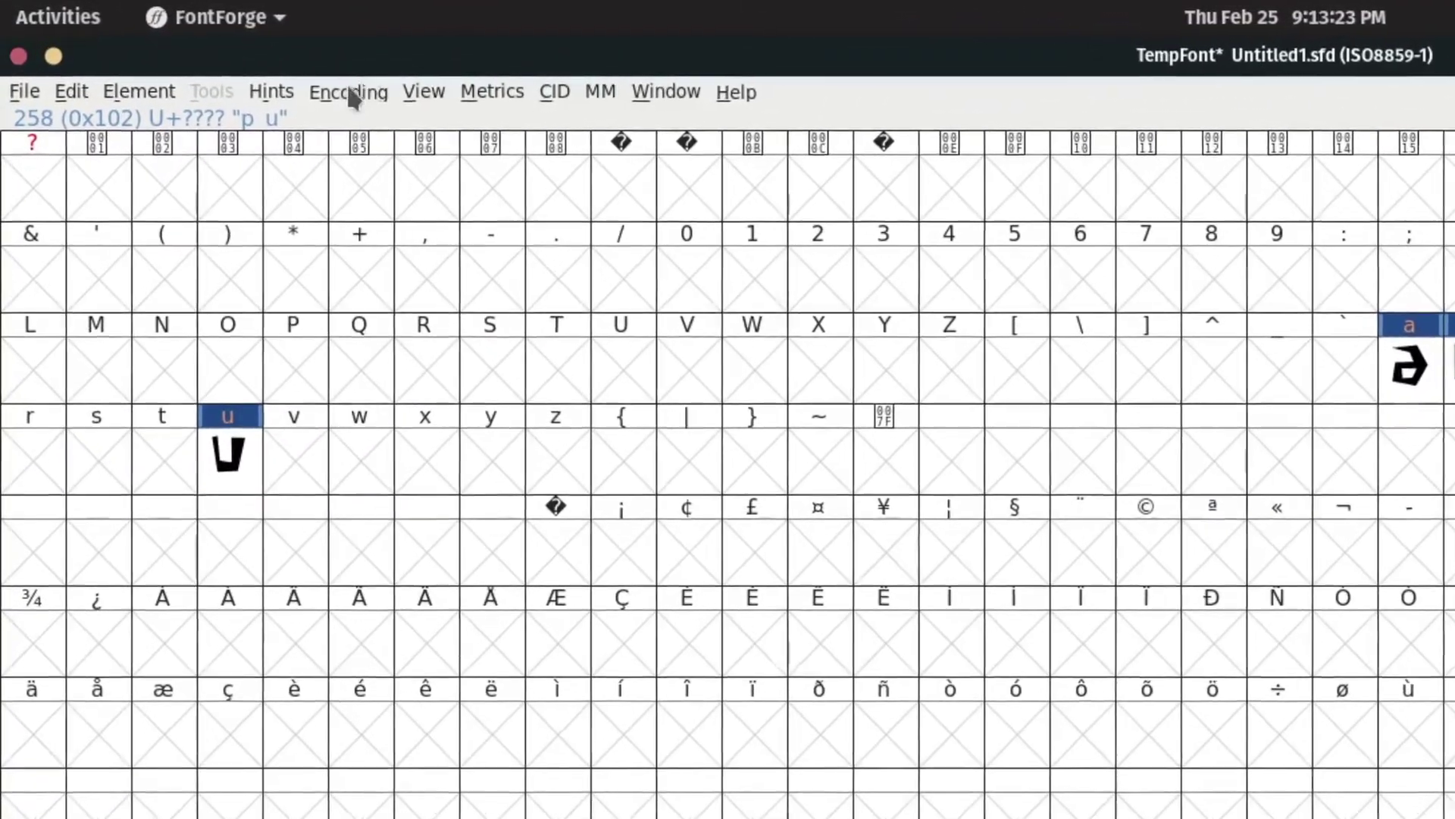
pyautogui.click(332, 88)
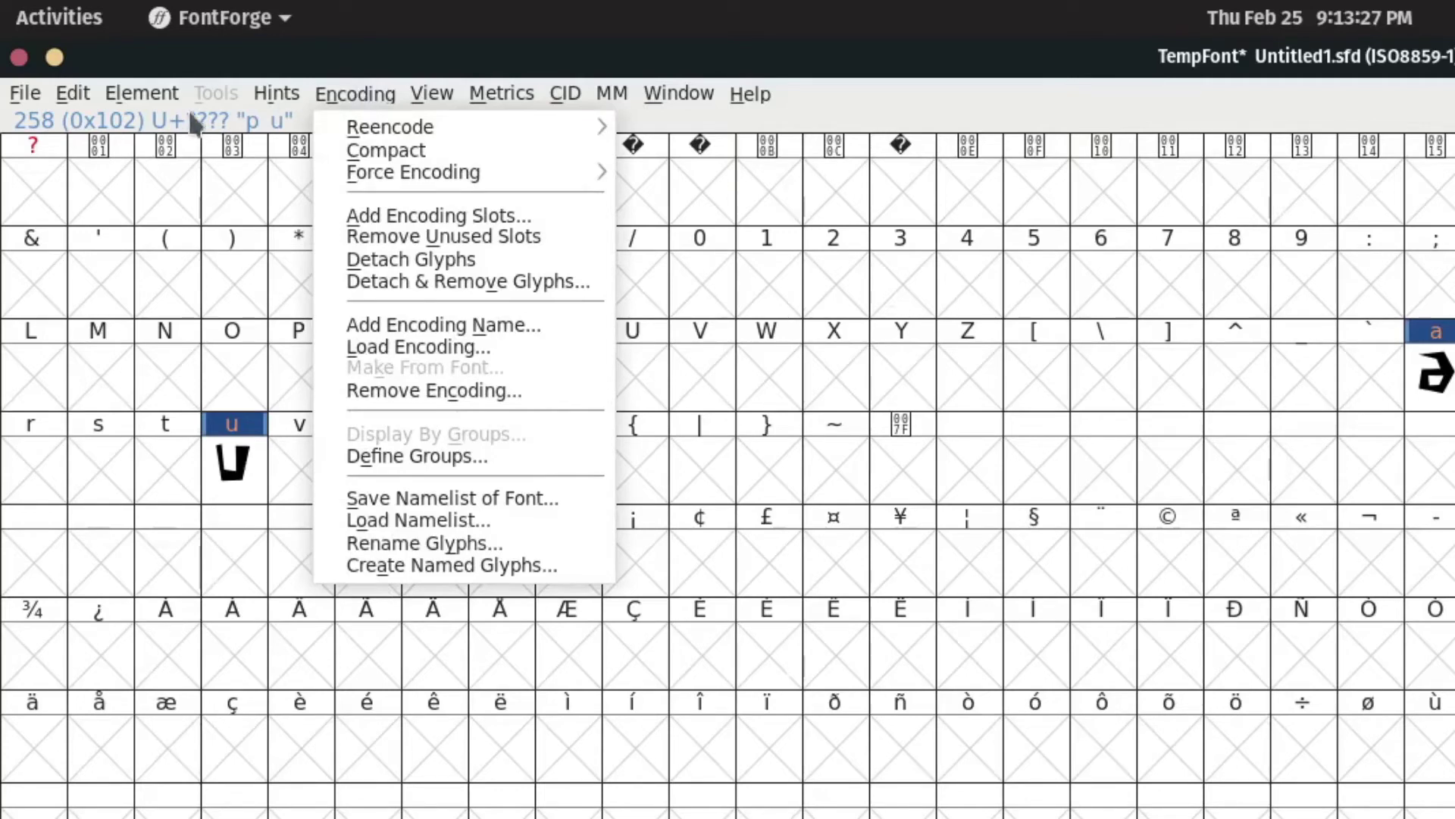
pyautogui.click(140, 89)
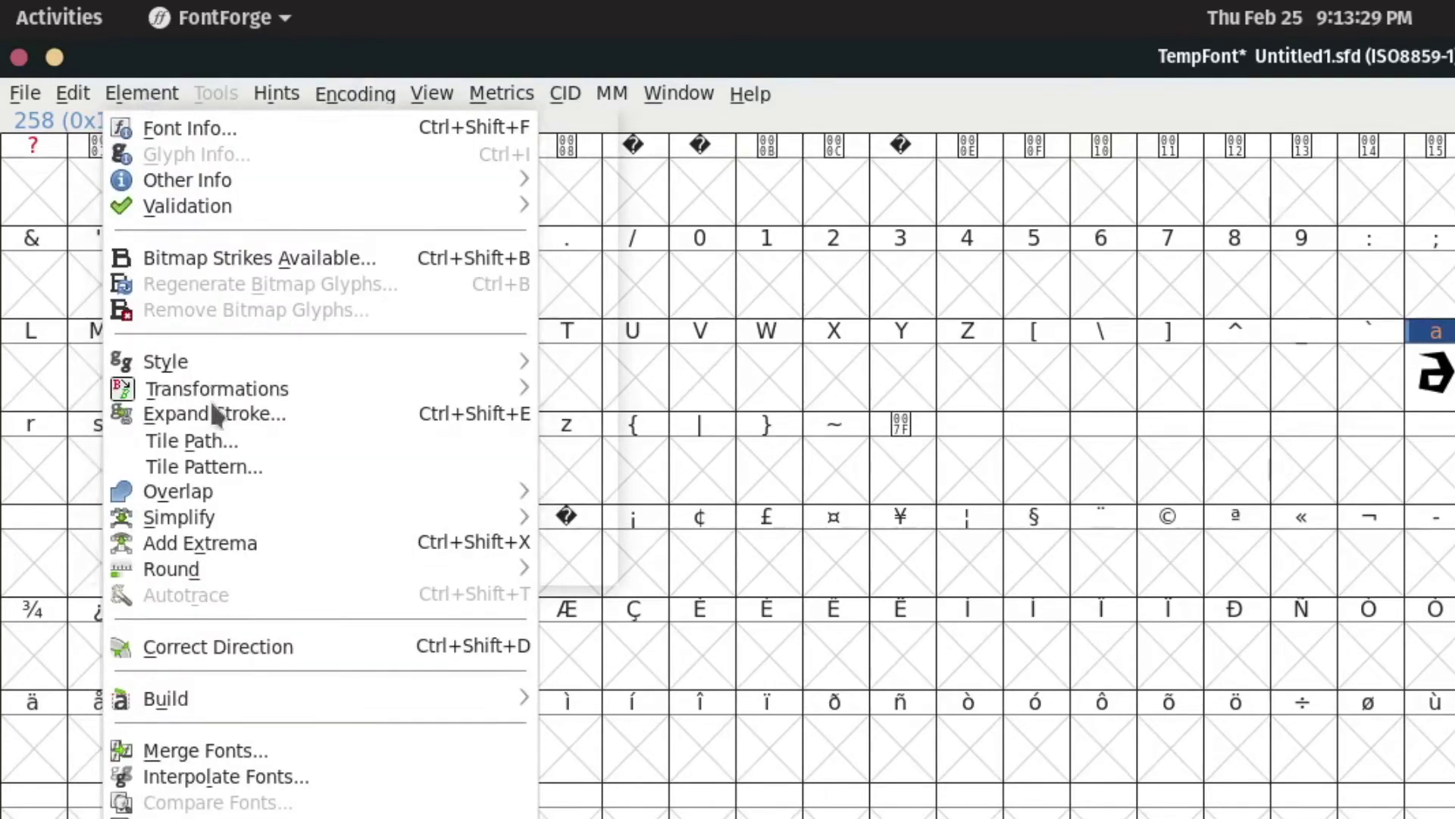
pyautogui.moveTo(279, 708)
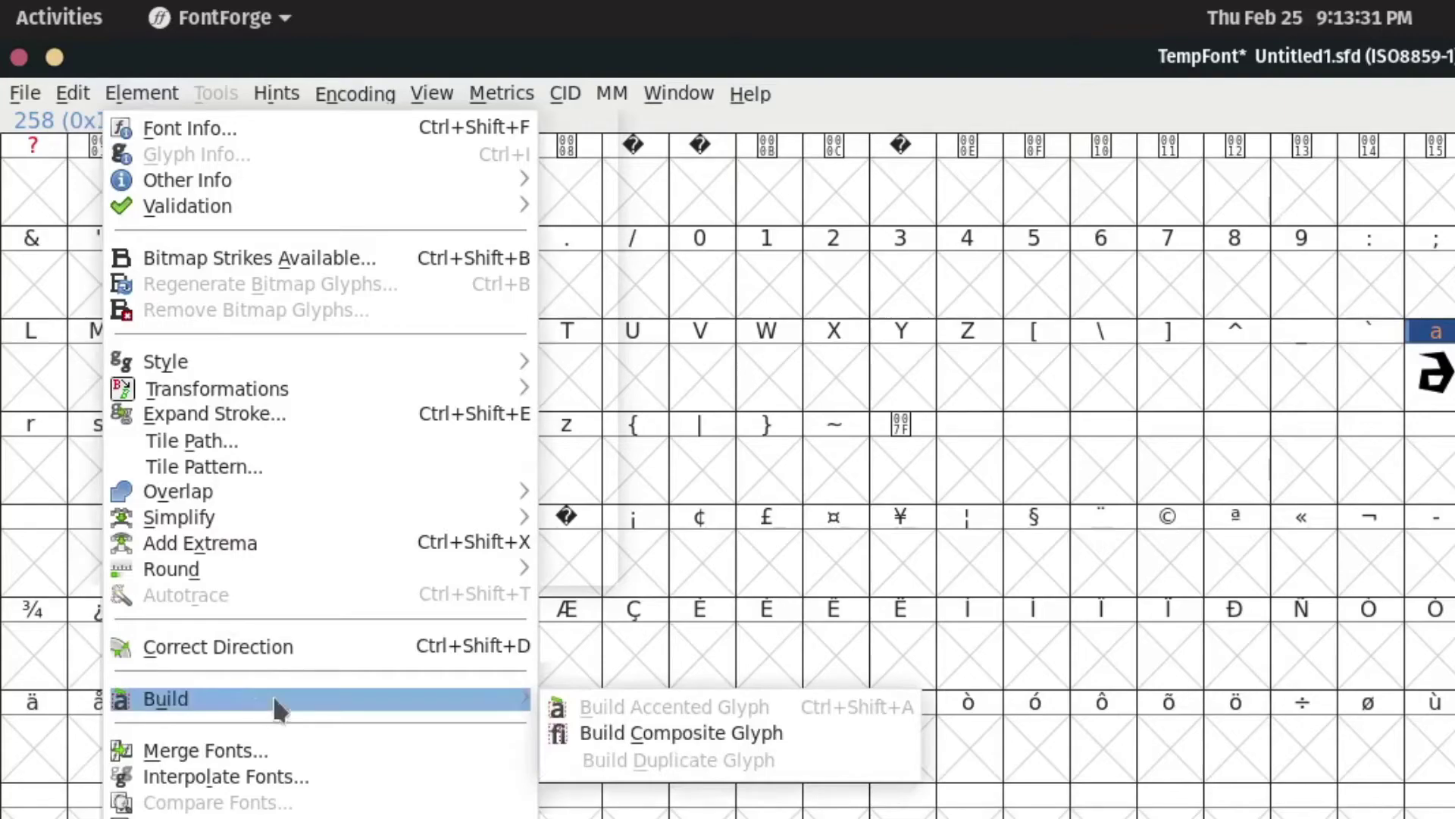
pyautogui.click(639, 732)
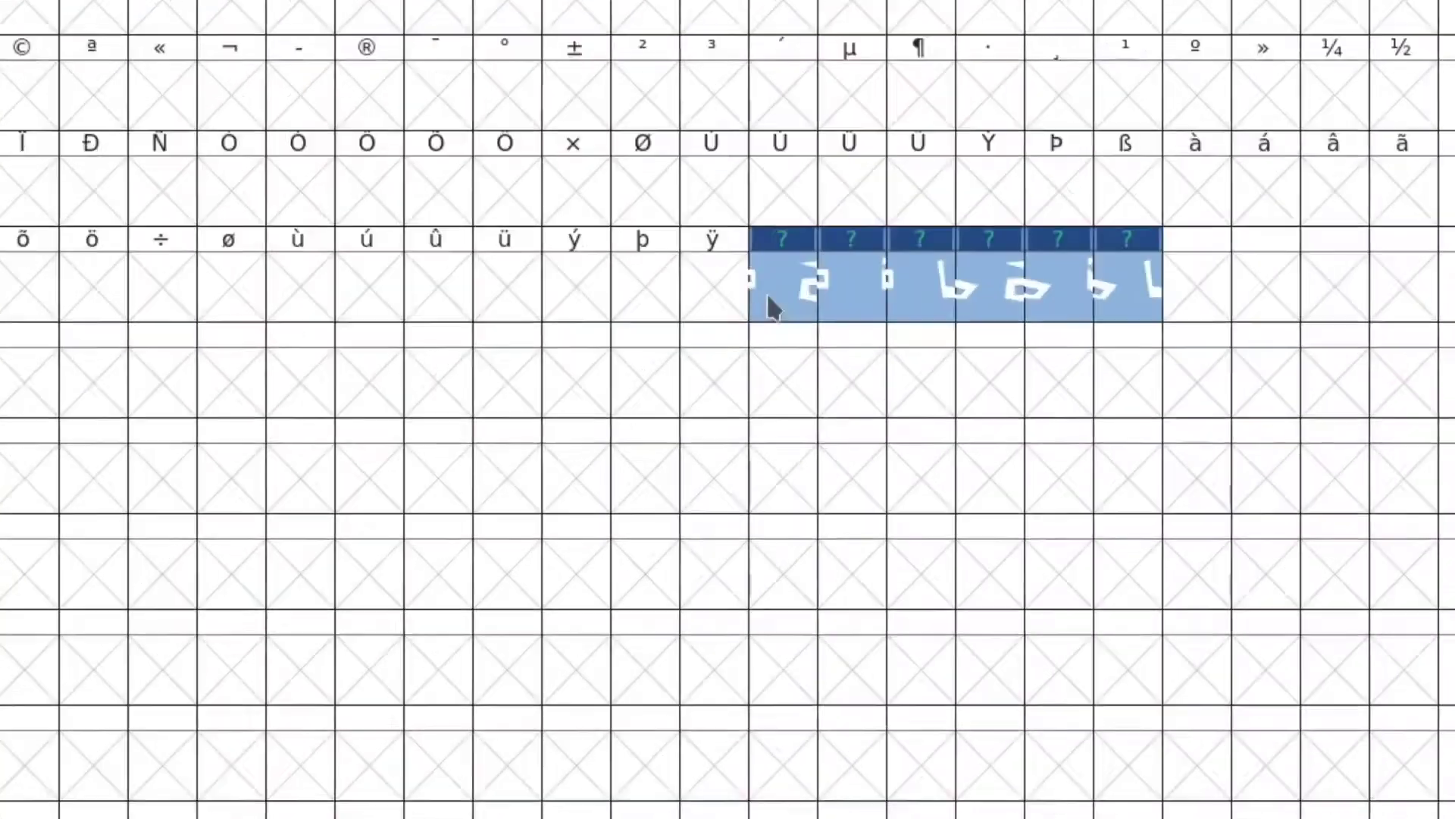
pyautogui.rightClick(770, 303)
pyautogui.click(890, 556)
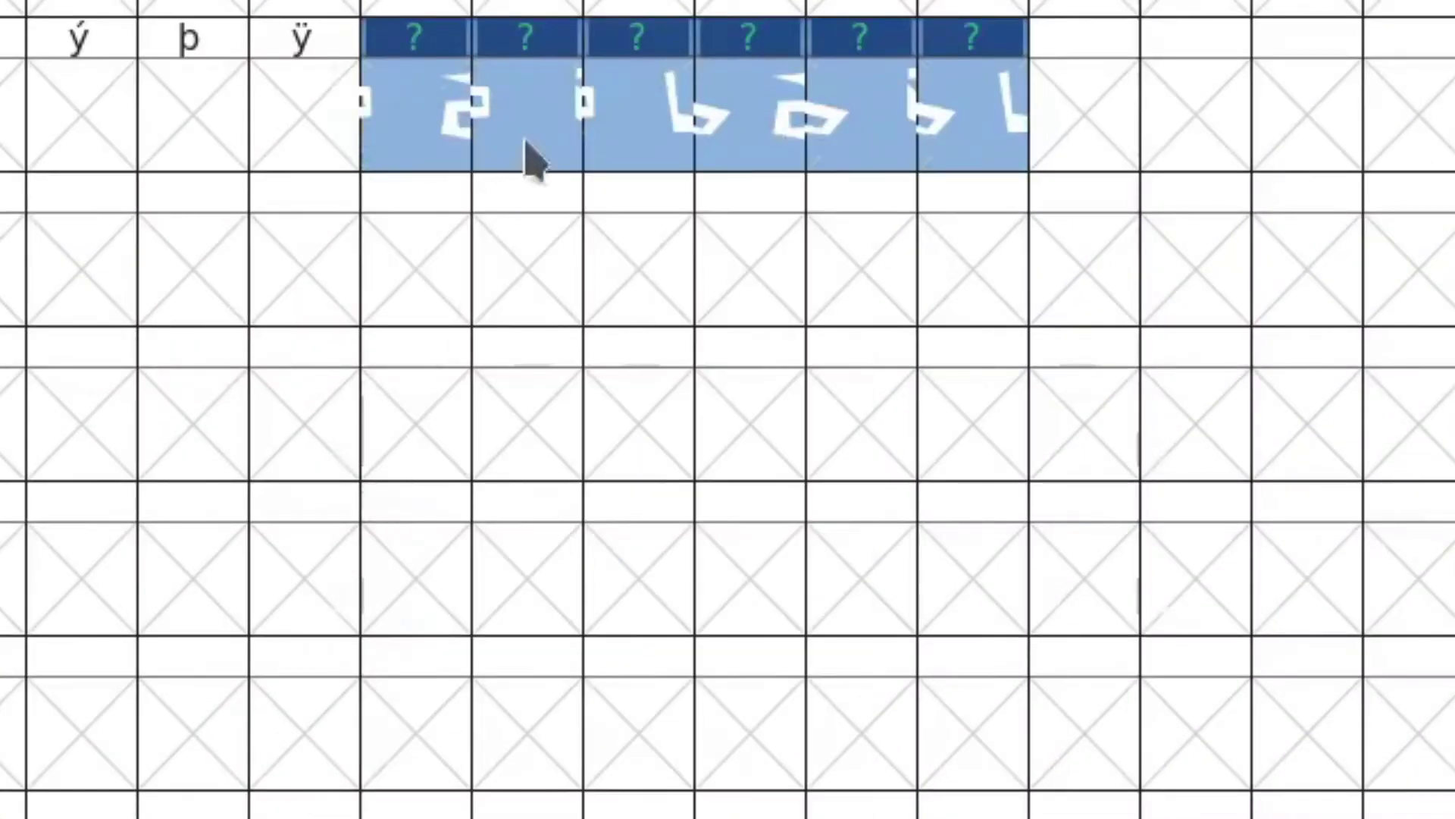
# Select the p_a glyph slot and open it for editing
pyautogui.click(415, 114)
pyautogui.click(972, 113)
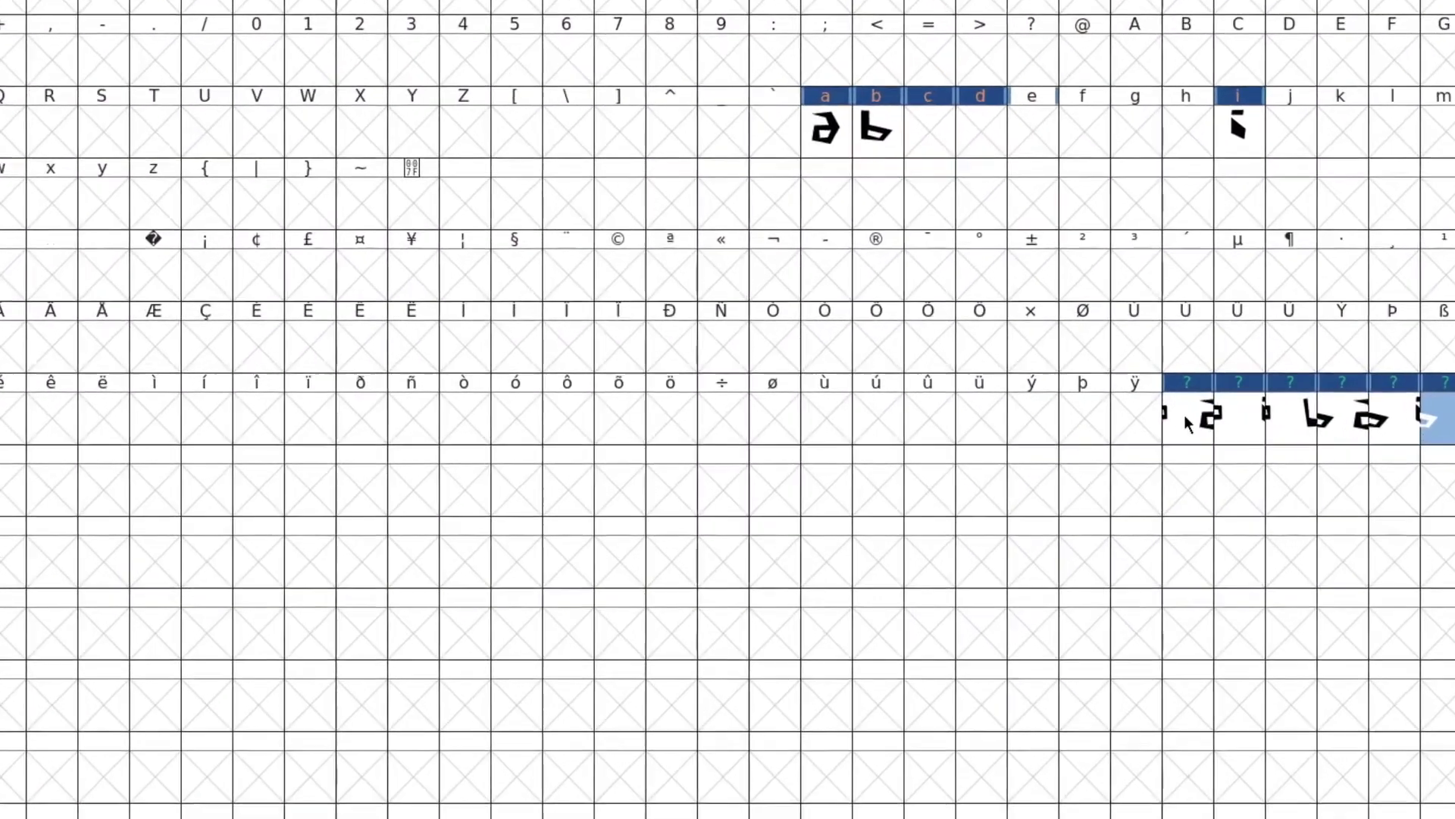
pyautogui.doubleClick(1187, 423)
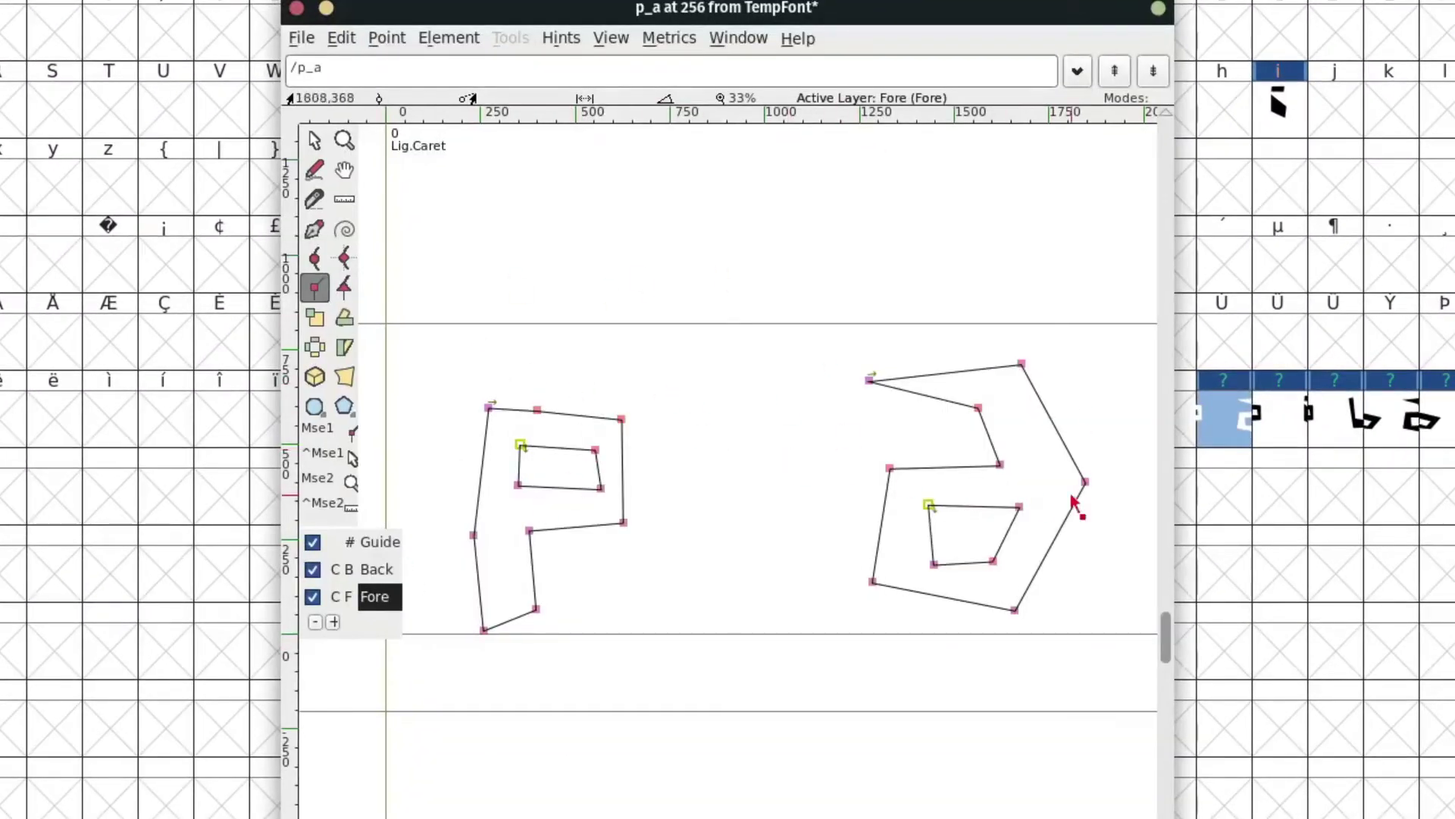
# Delete all of p_a's existing composite outlines
pyautogui.hscroll(5, 968, 510)
pyautogui.hscroll(-4, 968, 511)
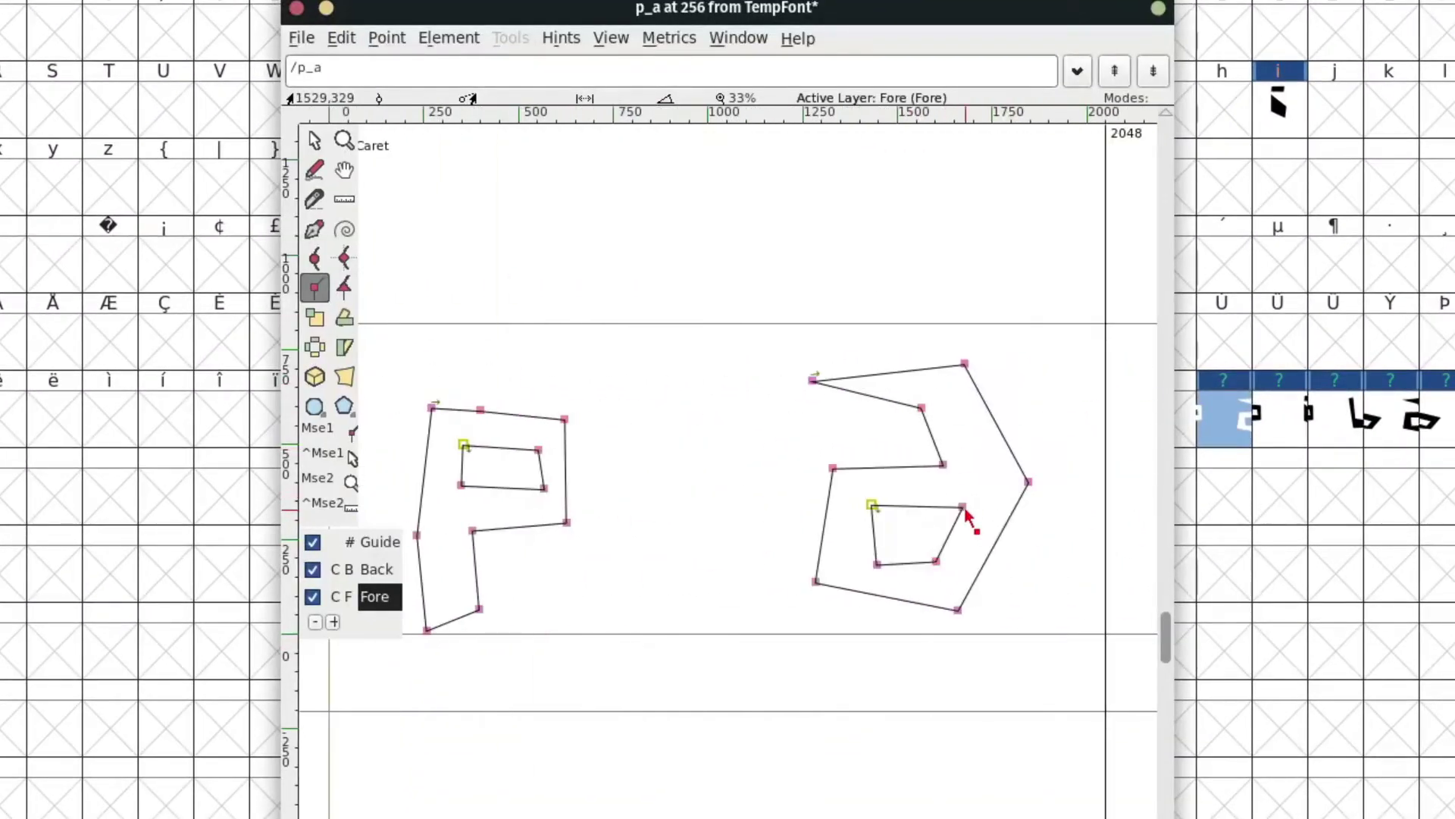
pyautogui.scroll(-2, 967, 513)
pyautogui.press('Escape')
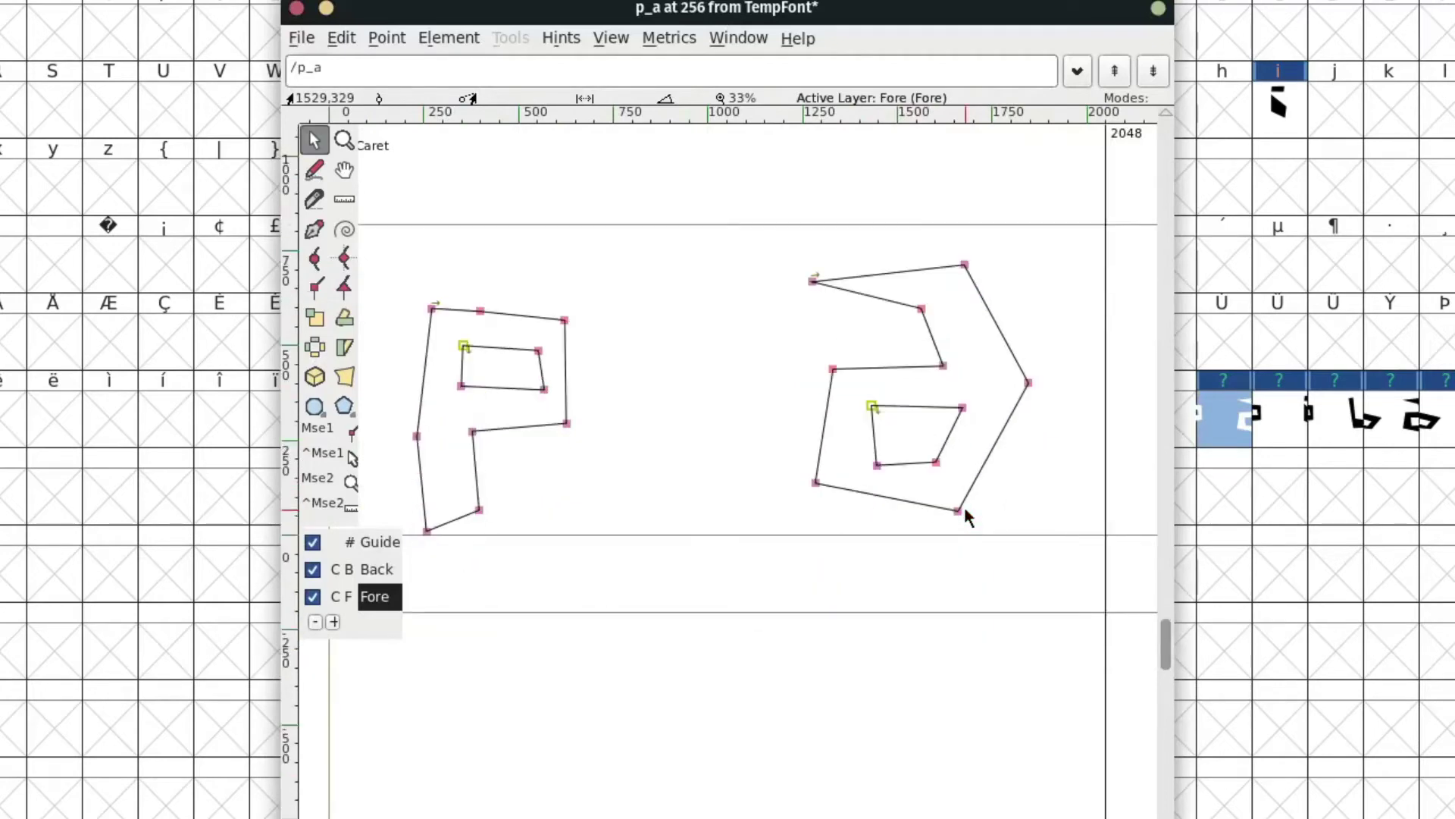
pyautogui.scroll(3, 964, 514)
pyautogui.scroll(-2, 964, 514)
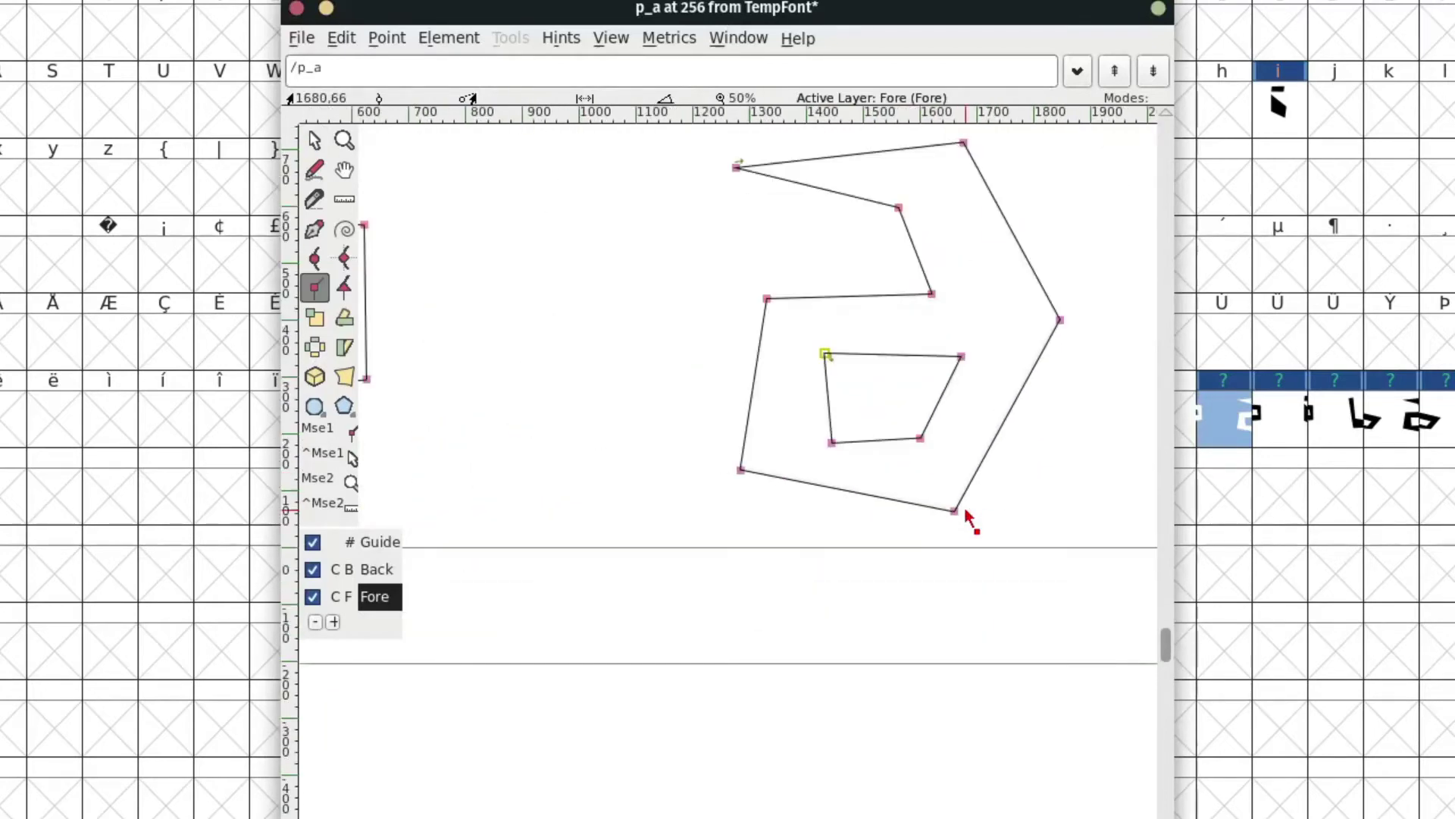
pyautogui.hotkey('ctrl', 'a')
pyautogui.press('Delete')
# Narrow p_a's advance width to 1024 by dragging the width line
pyautogui.hscroll(3, 967, 516)
pyautogui.hscroll(1, 968, 516)
pyautogui.click(315, 141)
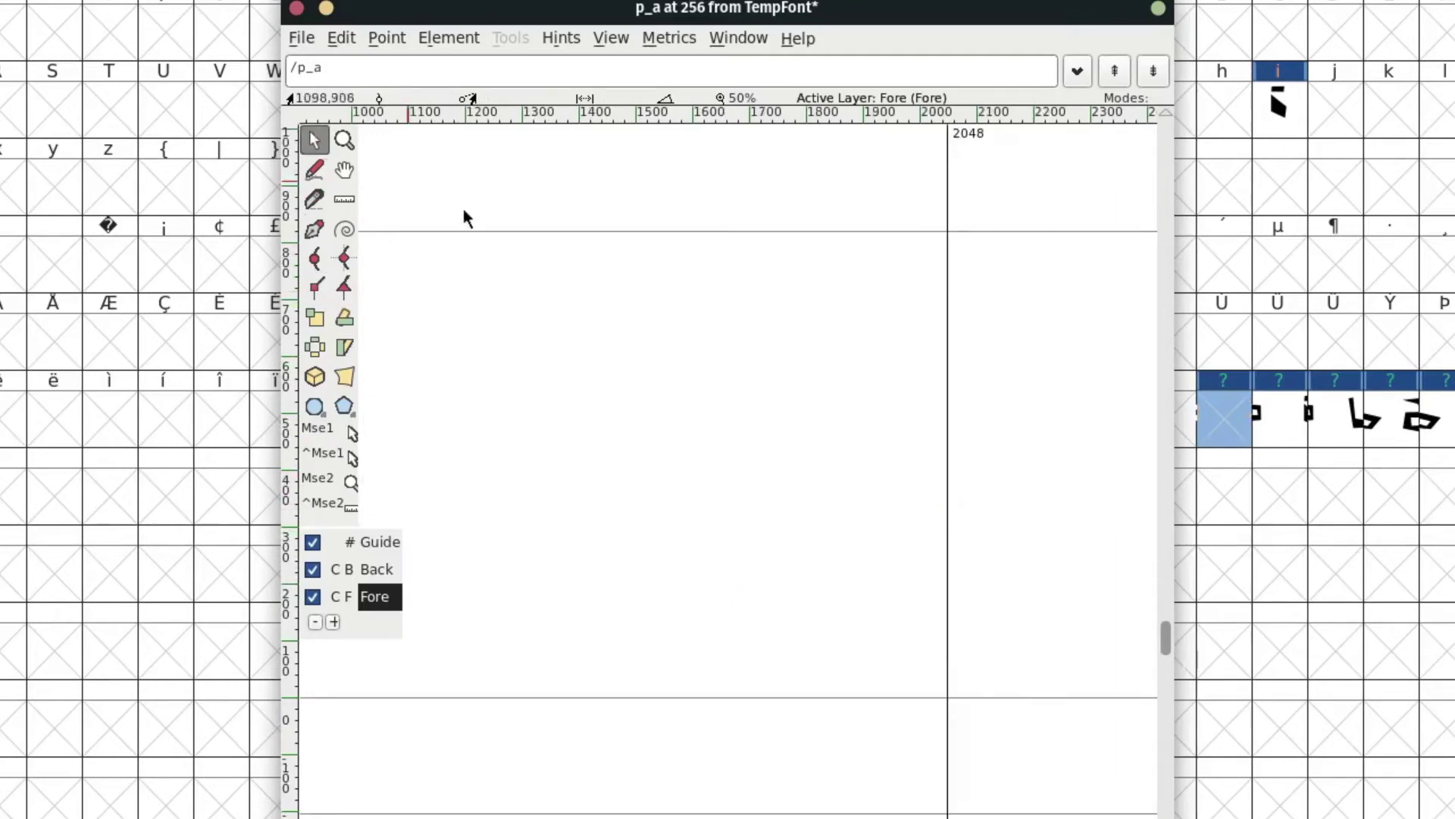
pyautogui.hscroll(-1, 774, 334)
pyautogui.hscroll(-1, 775, 333)
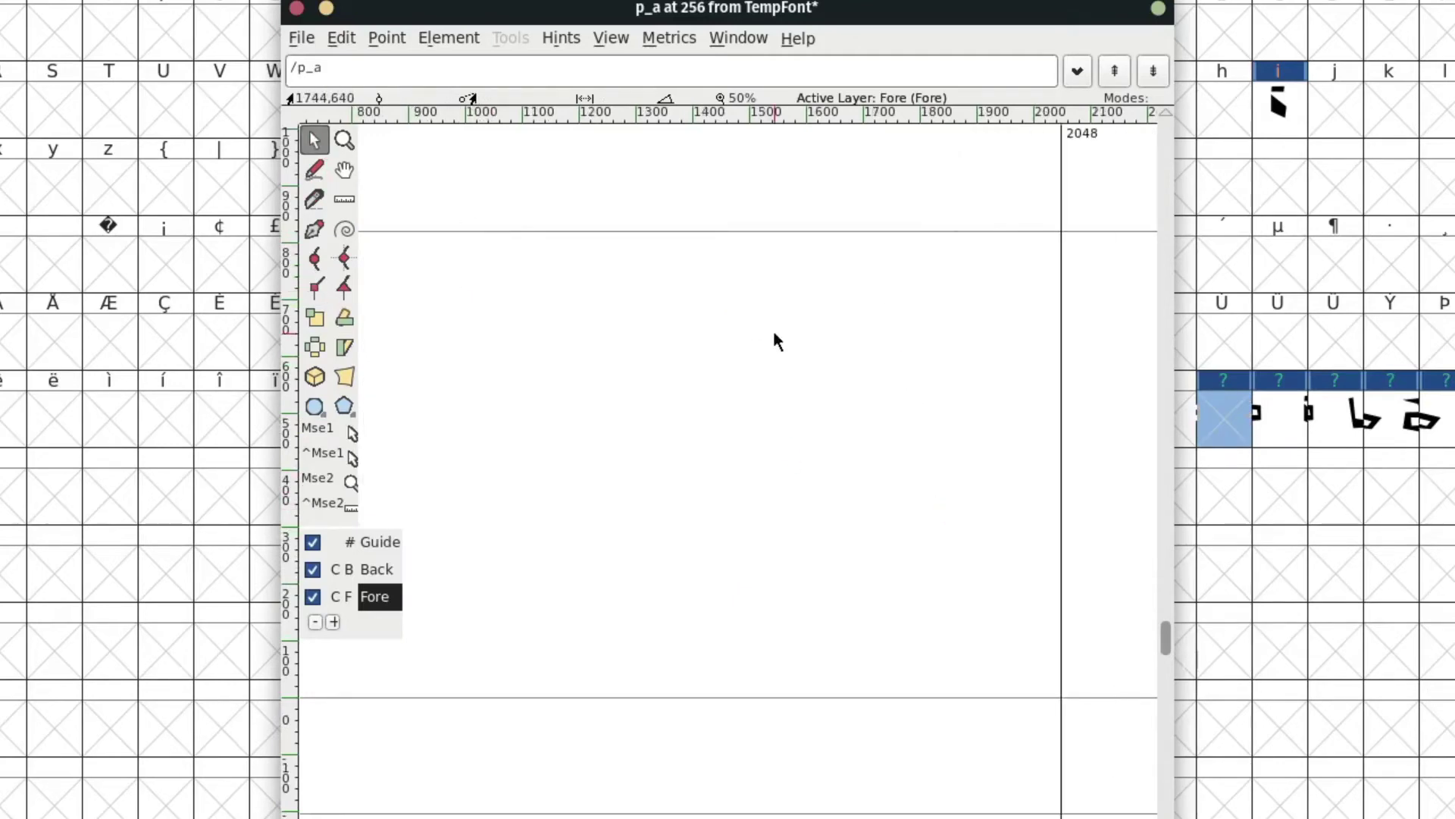
pyautogui.moveTo(1061, 407); pyautogui.dragTo(479, 399)
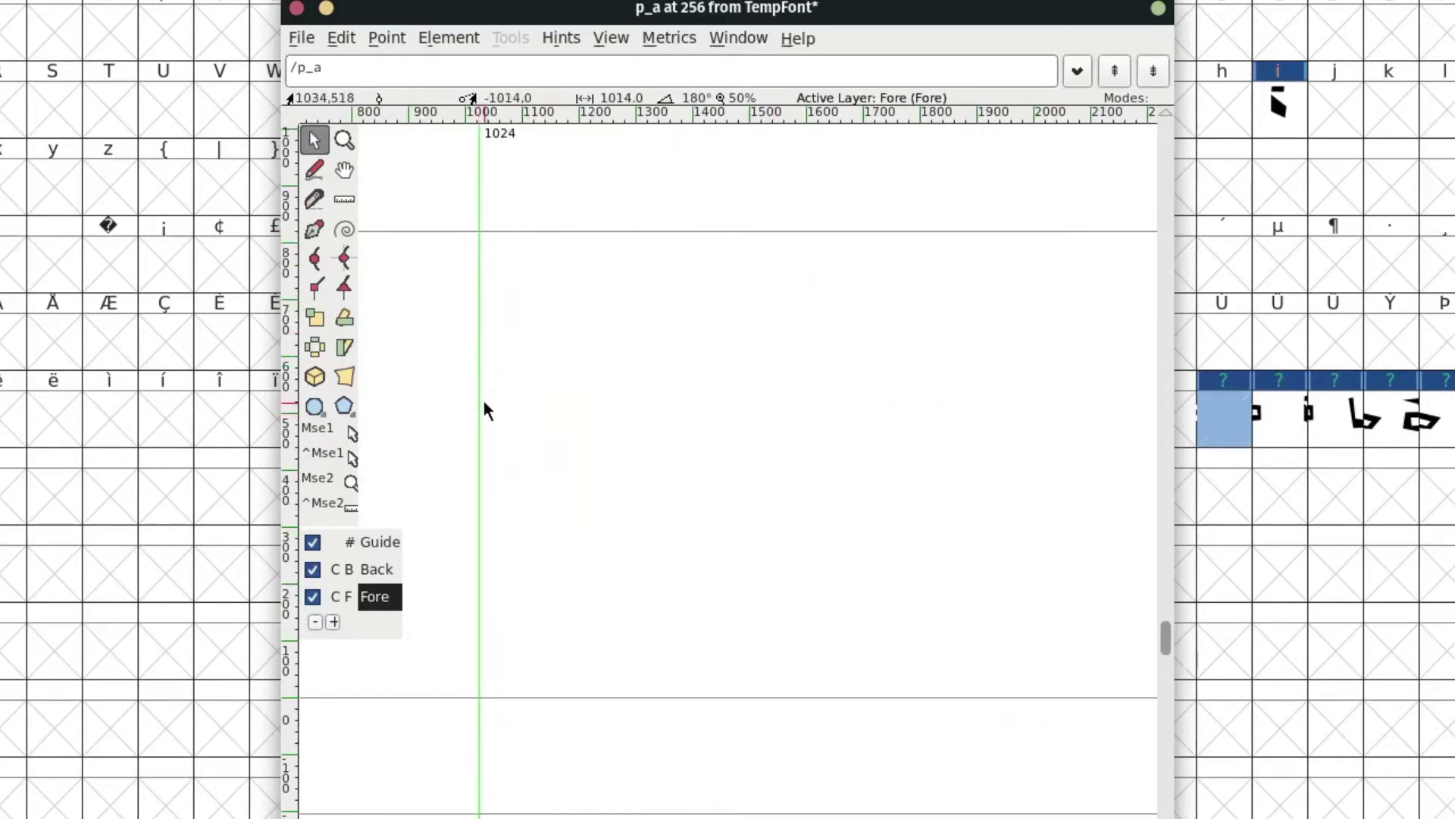
pyautogui.hscroll(-3, 484, 402)
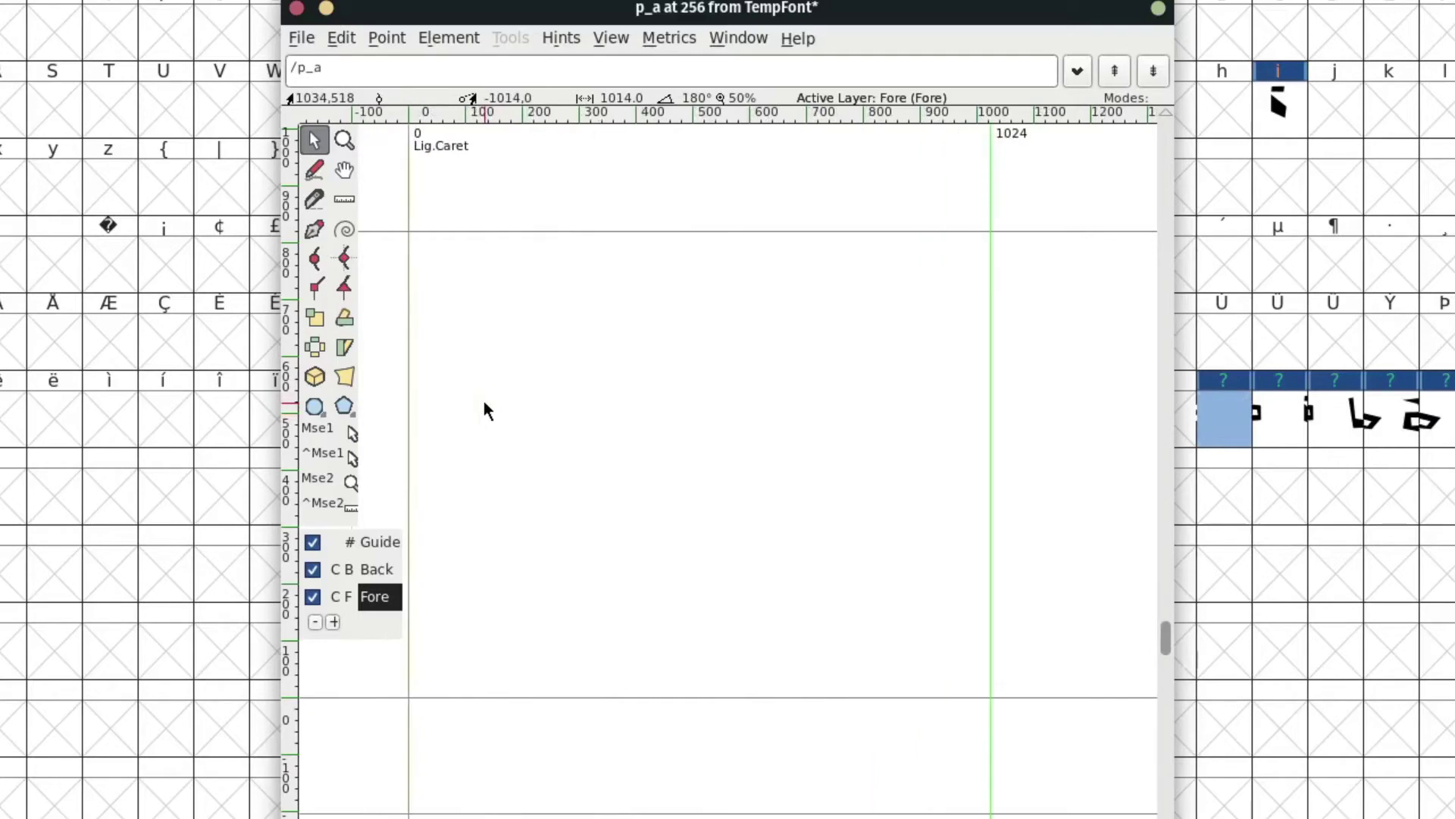
# Draw a tall slanted bar as a closed corner-point quadrilateral
pyautogui.click(315, 171)
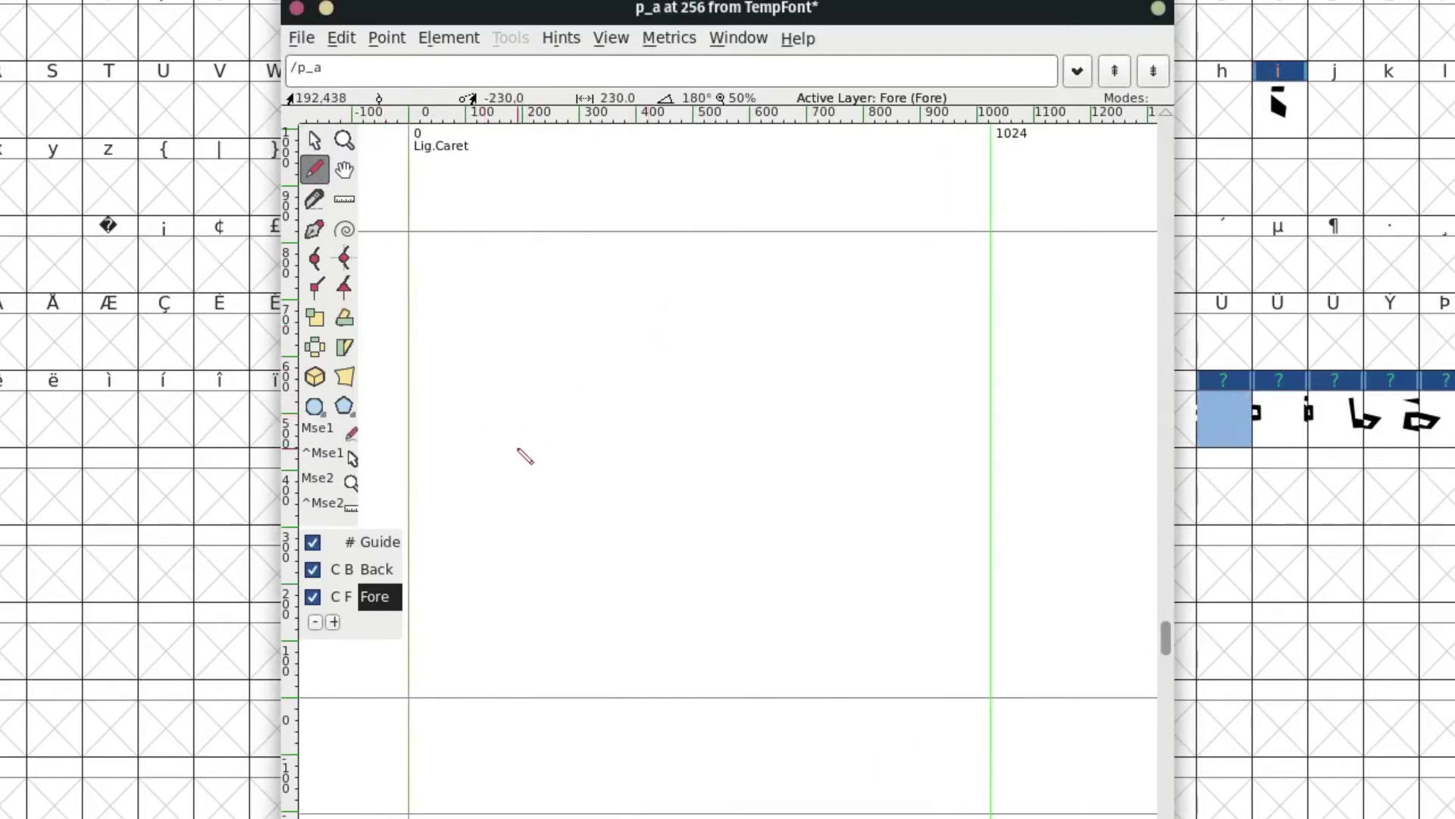
pyautogui.click(319, 265)
pyautogui.click(315, 287)
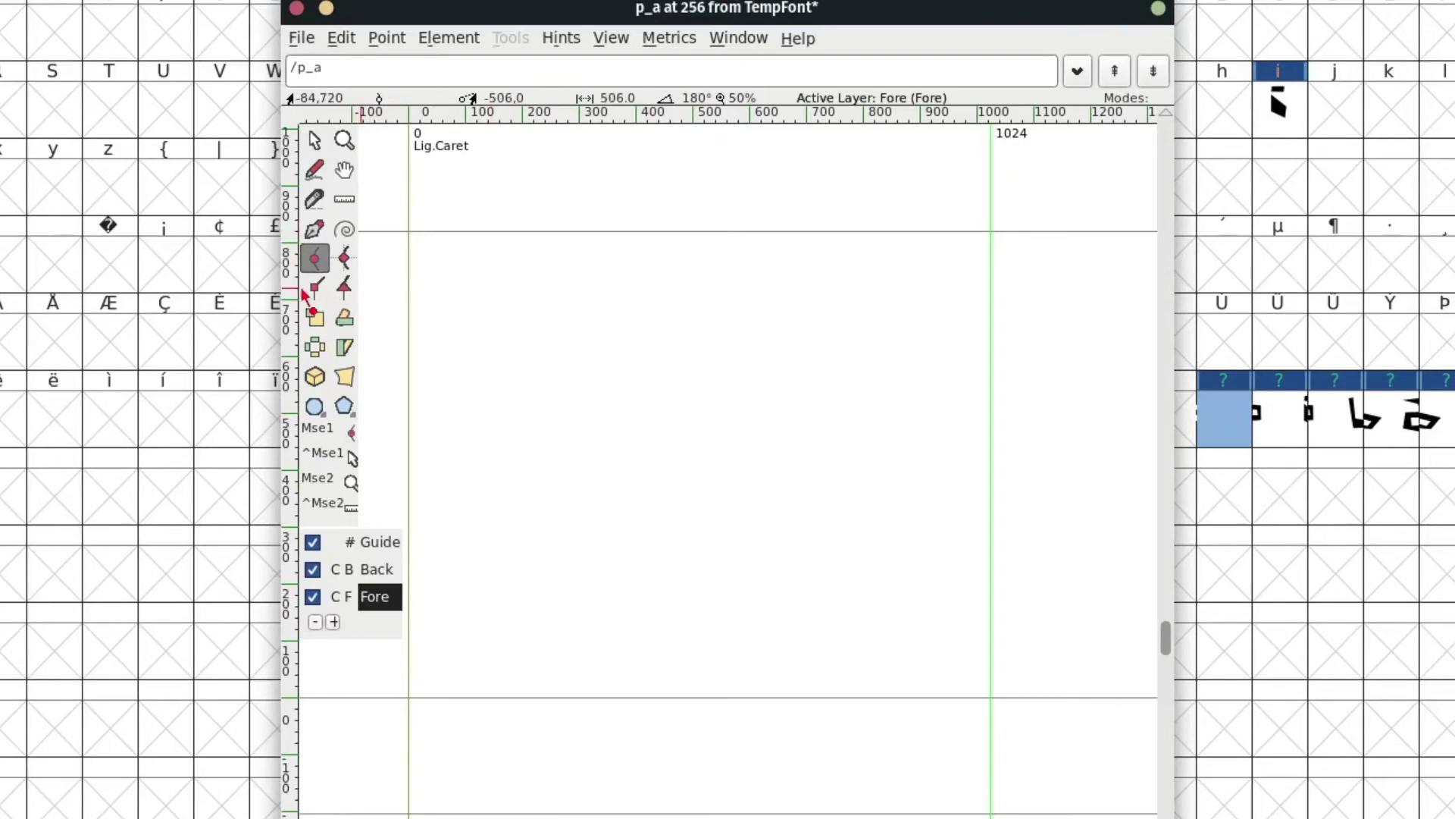
pyautogui.click(649, 265)
pyautogui.click(774, 265)
pyautogui.click(748, 657)
pyautogui.click(612, 658)
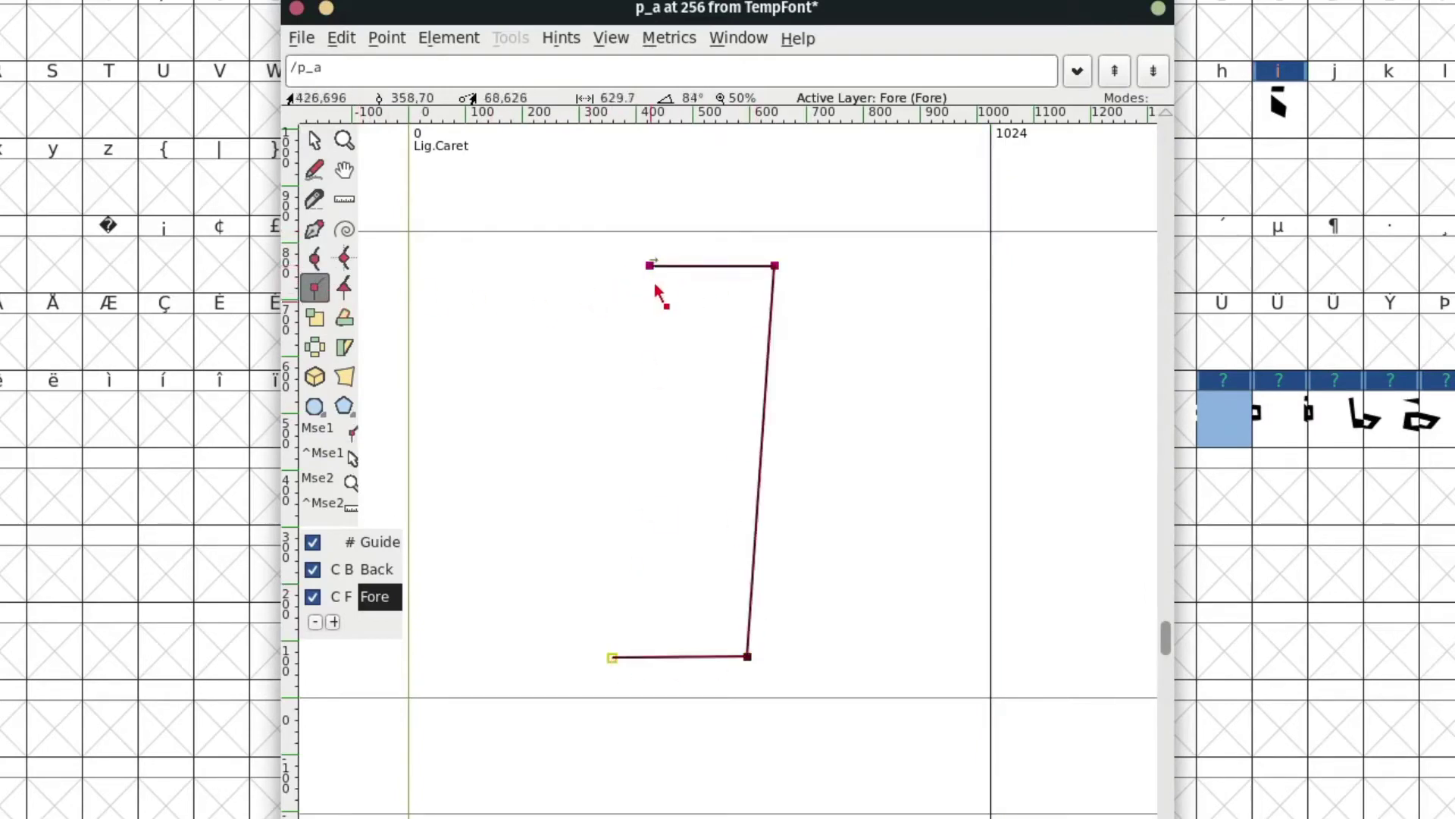
pyautogui.click(650, 265)
# Draw the small box beside the bar, preview the fill, and close the glyph window
pyautogui.click(849, 372)
pyautogui.click(827, 501)
pyautogui.click(942, 511)
pyautogui.click(950, 381)
pyautogui.click(849, 372)
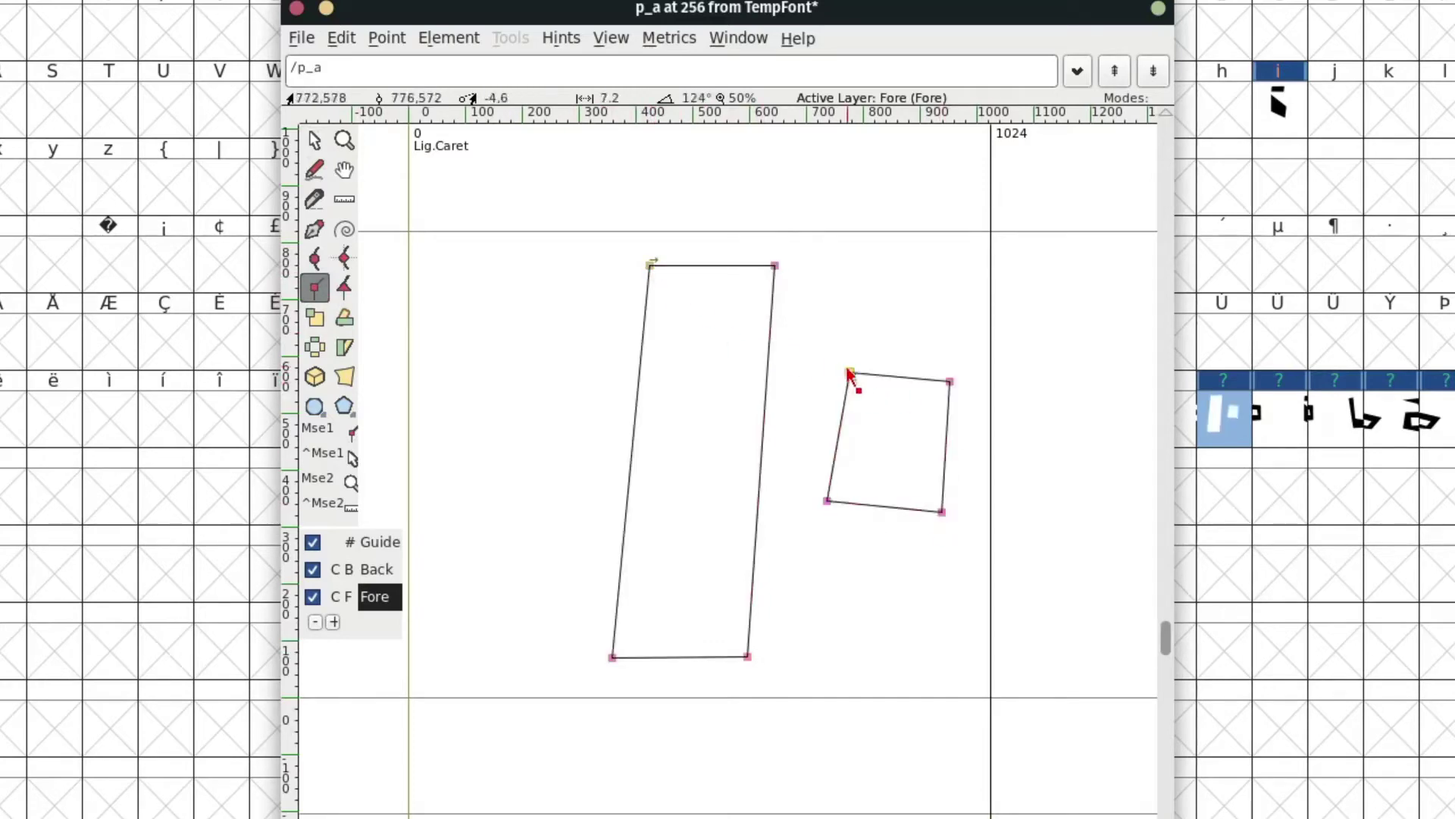
pyautogui.press('`')
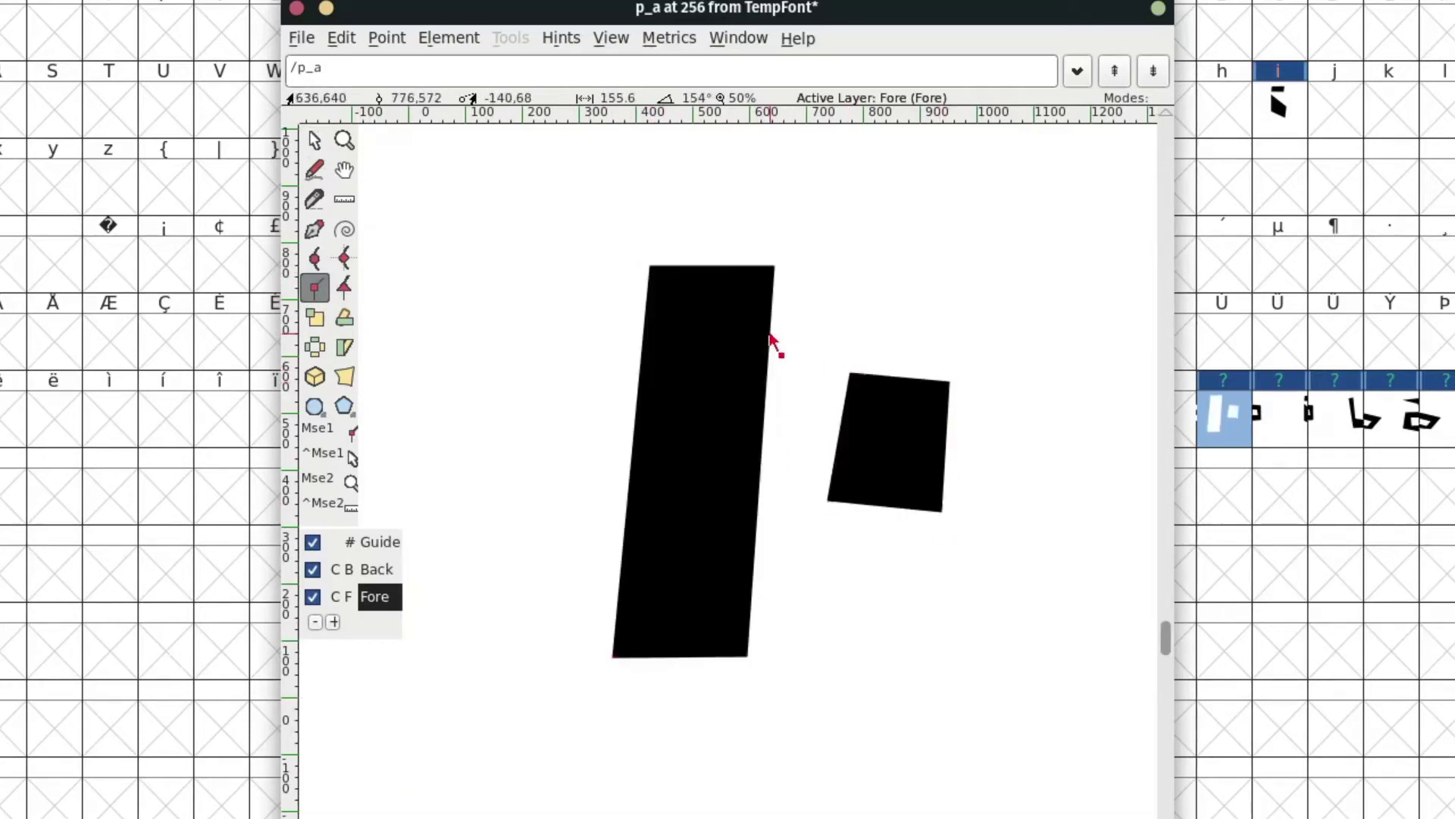
pyautogui.press('`')
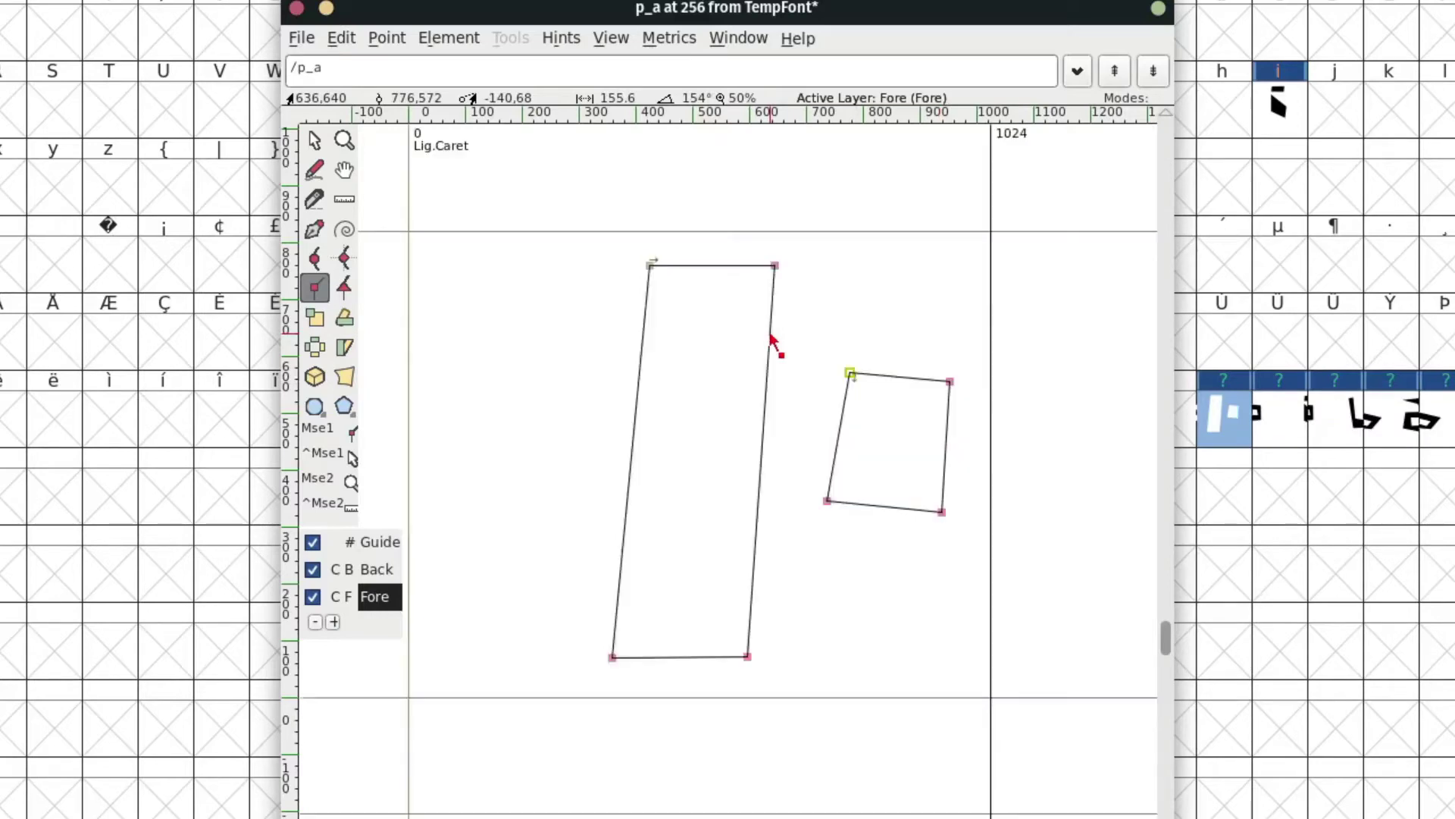
pyautogui.click(297, 9)
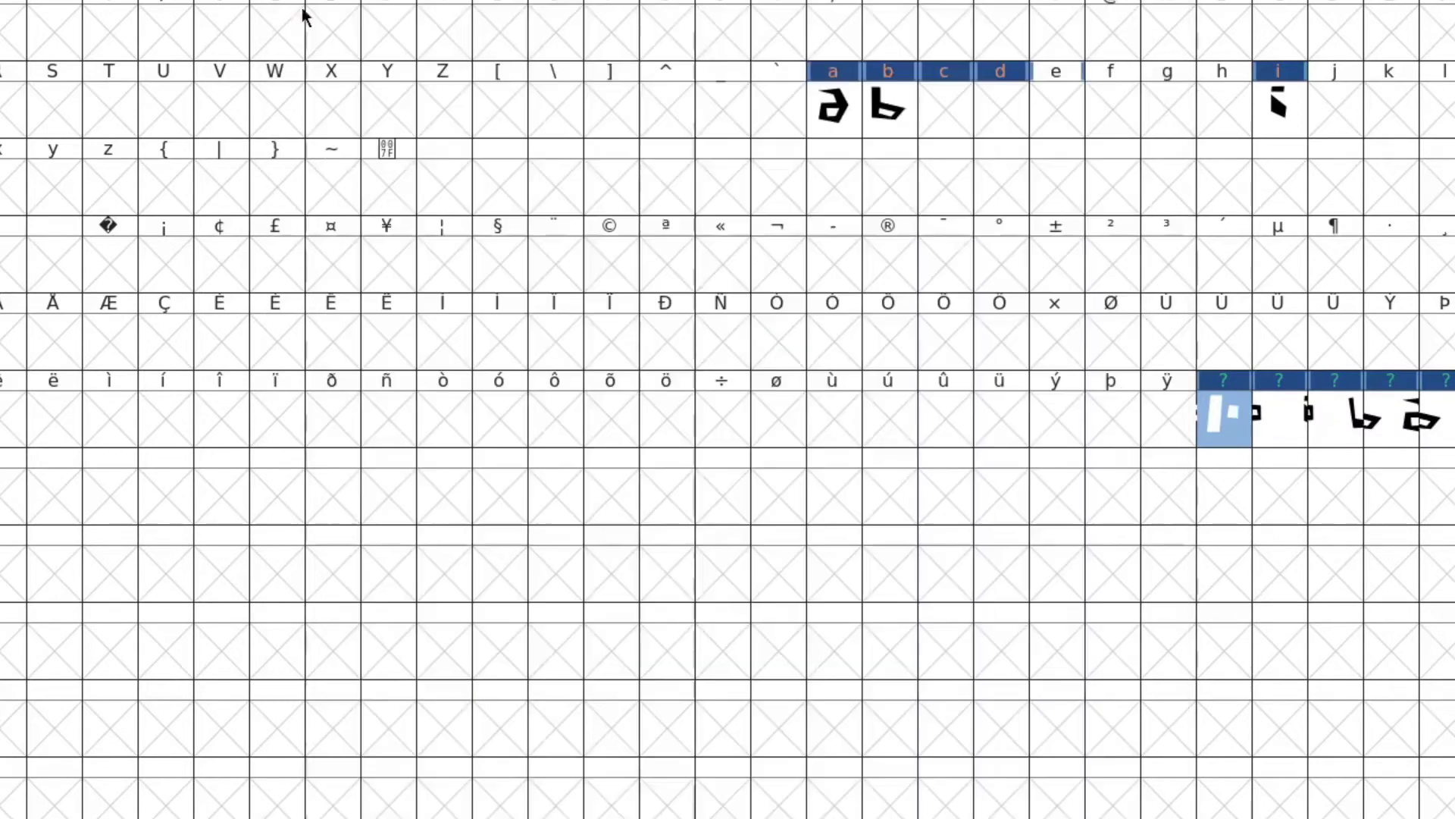
# Replace p_i's outlines with the bar and box copied from p_a
pyautogui.doubleClick(1297, 429)
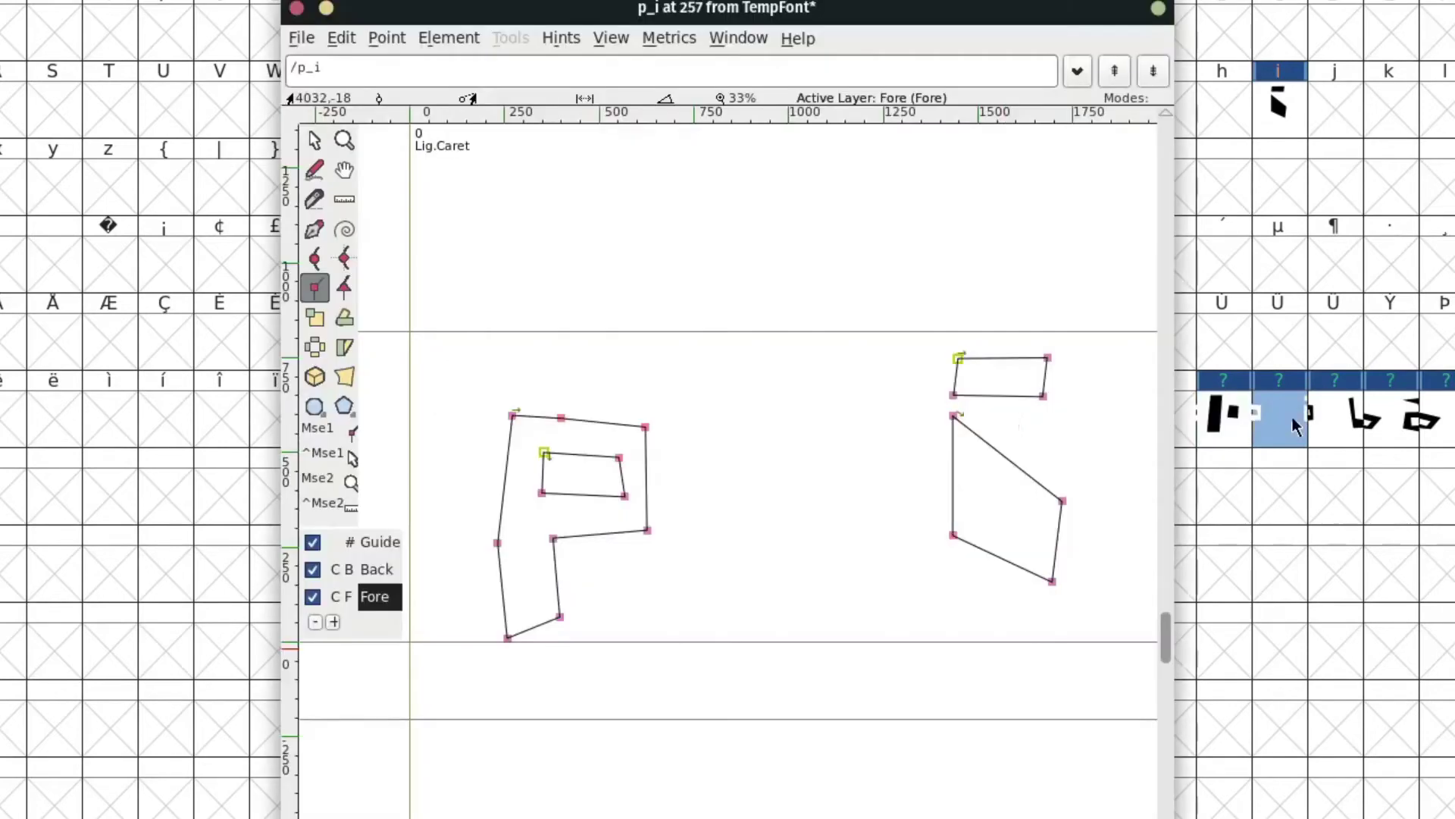
pyautogui.doubleClick(1218, 426)
pyautogui.hotkey('ctrl', 'a')
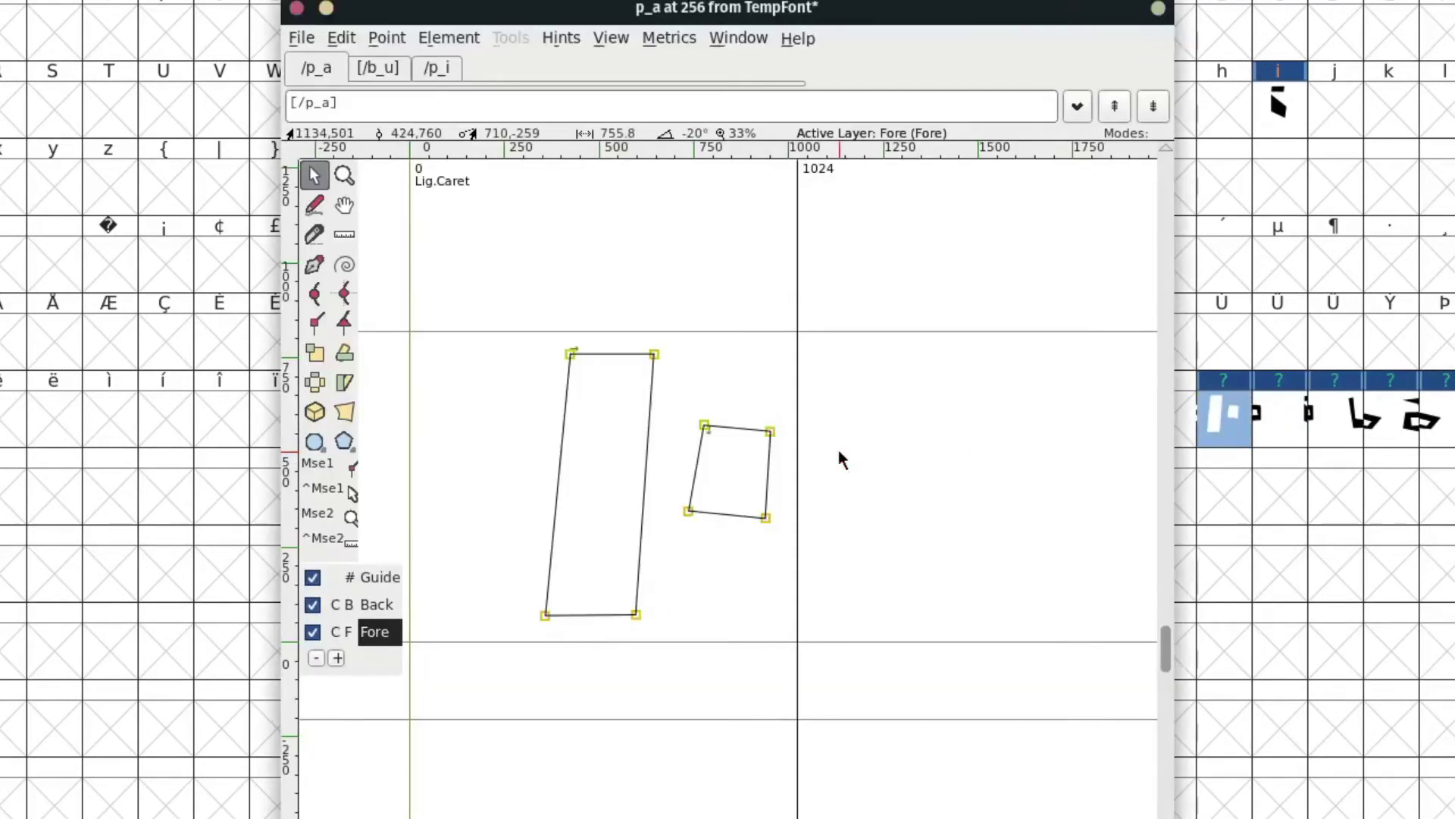
pyautogui.click(1297, 445)
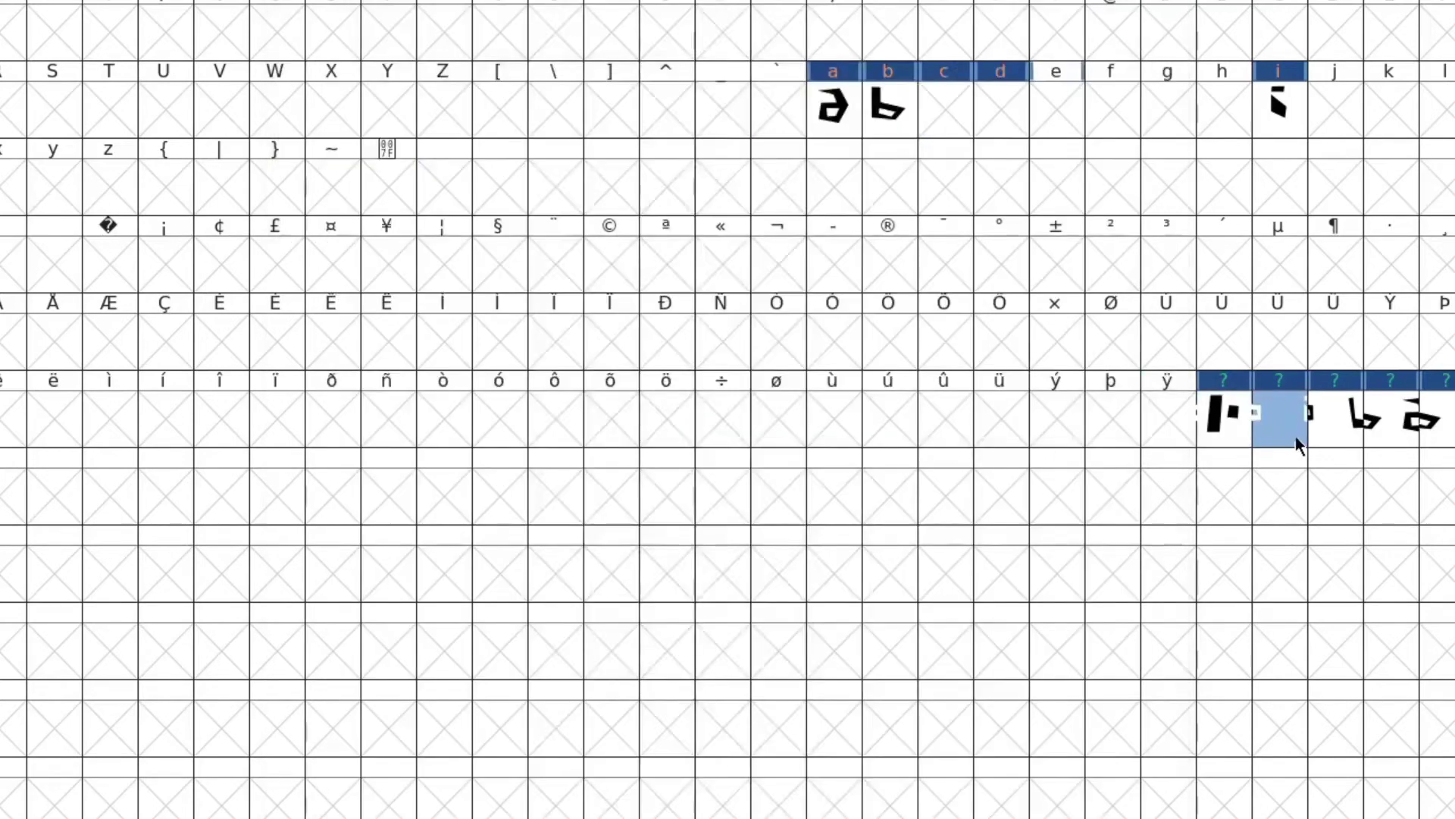
pyautogui.doubleClick(1298, 446)
pyautogui.hotkey('ctrl', 'a')
pyautogui.press('Delete')
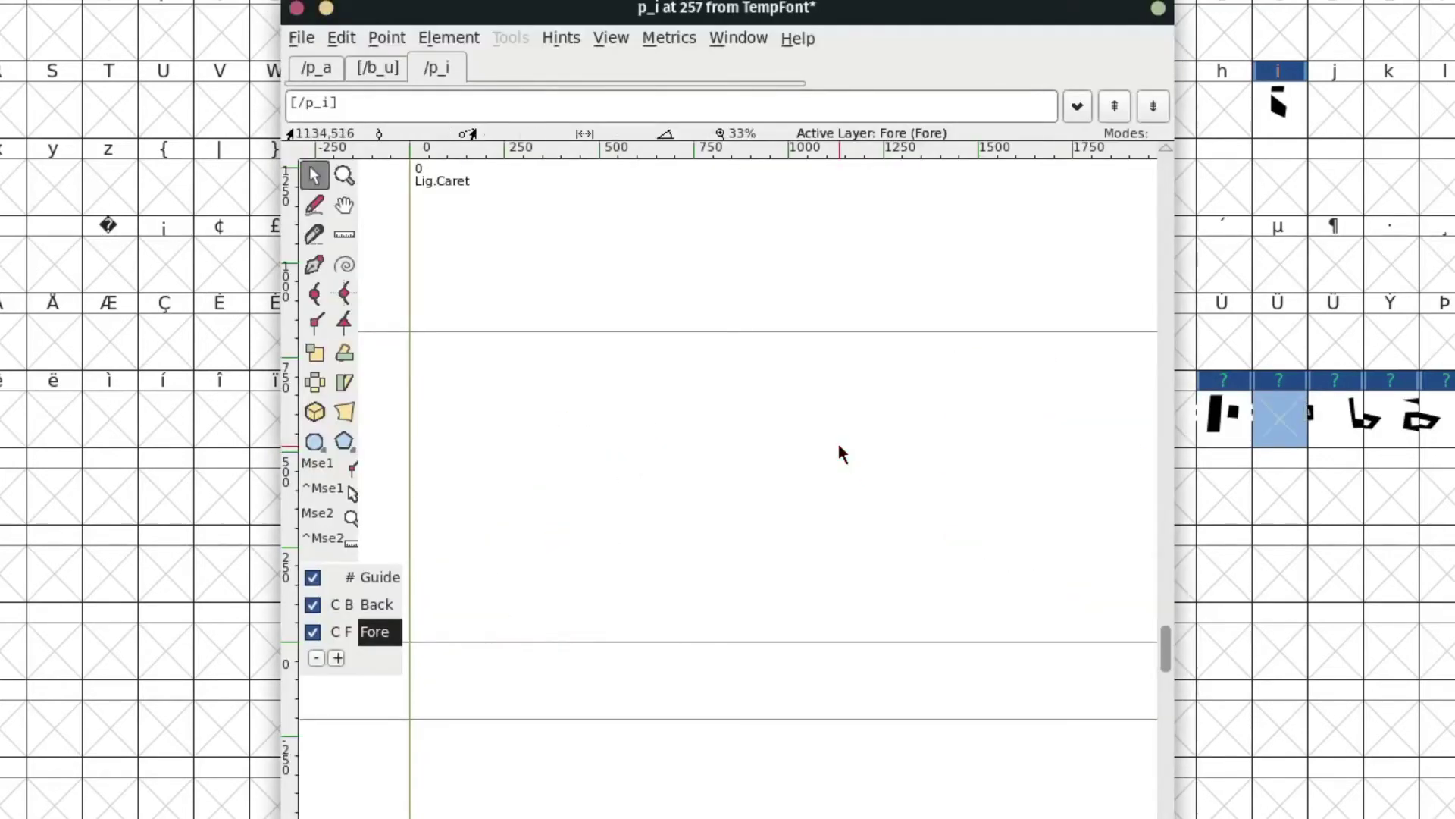
pyautogui.hotkey('ctrl', 'v')
# Draw a second small box above the first in p_i
pyautogui.click(688, 360)
pyautogui.click(767, 363)
pyautogui.click(756, 407)
pyautogui.click(679, 400)
pyautogui.click(688, 360)
pyautogui.press('v')
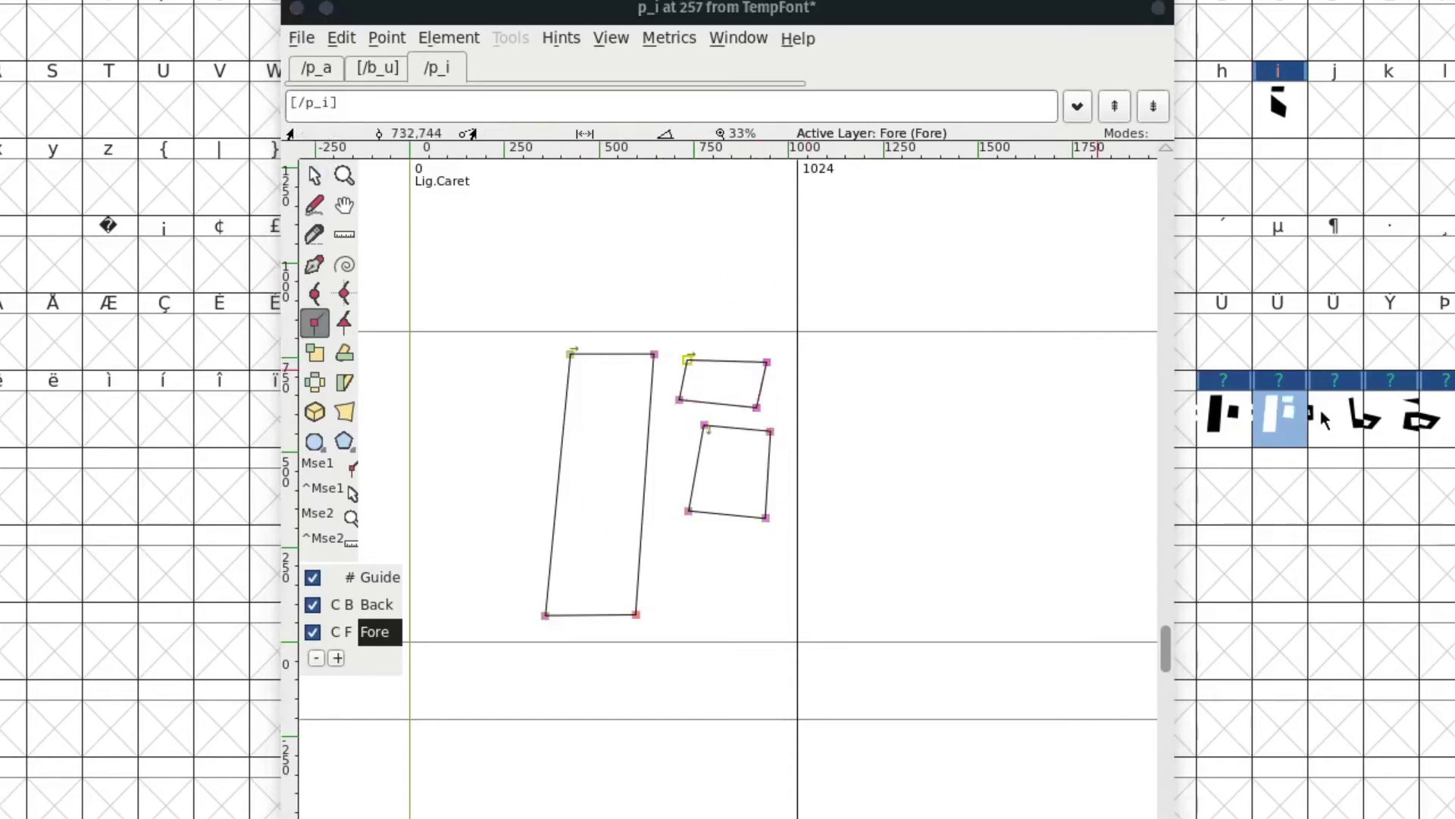
# Paste the parts into p_u and move its small block beside the stem's lower left
pyautogui.hotkey('ctrl', ']')
pyautogui.hotkey('ctrl', 'v')
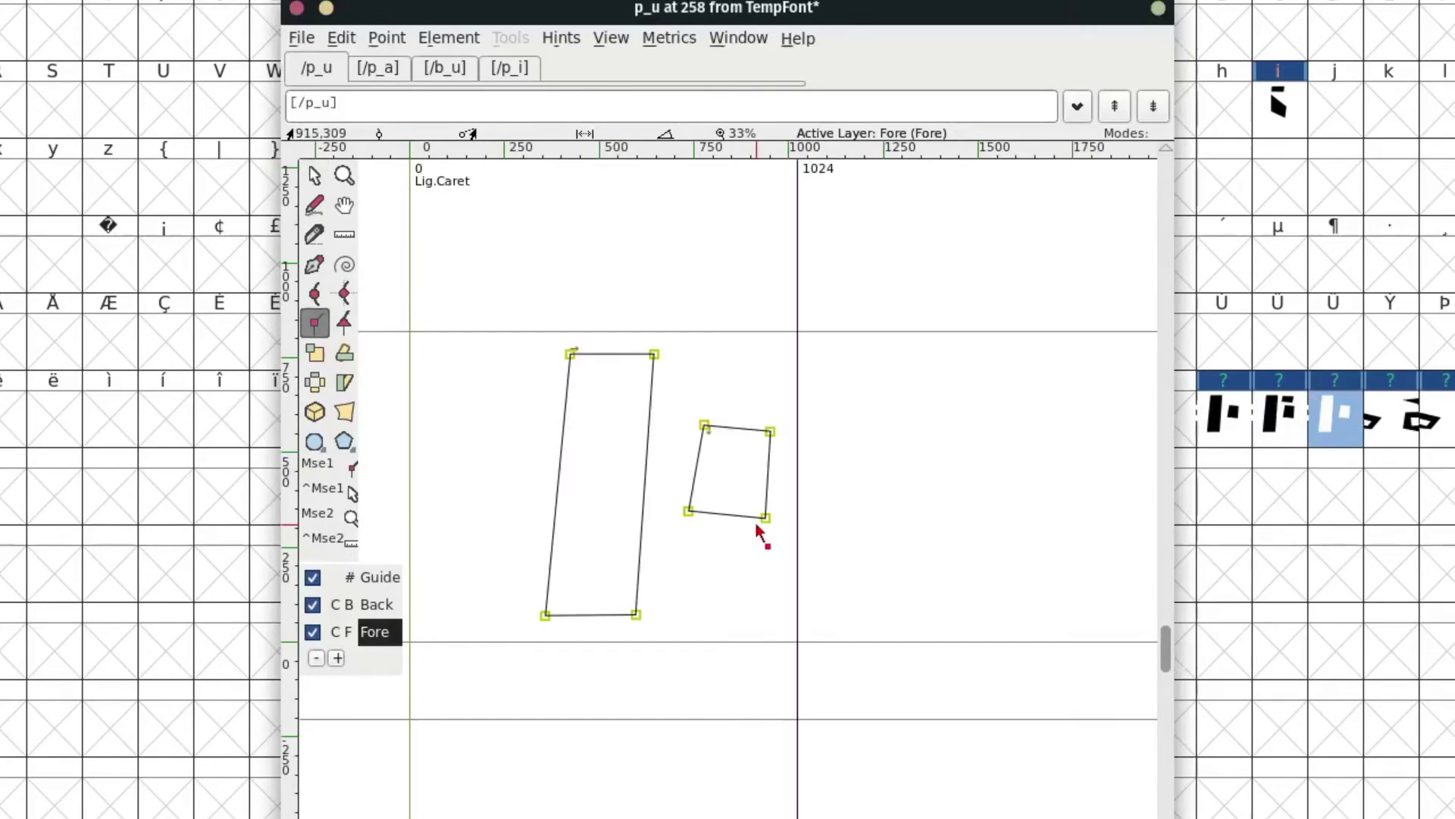
pyautogui.click(314, 175)
pyautogui.moveTo(677, 409); pyautogui.dragTo(833, 598)
pyautogui.moveTo(766, 519); pyautogui.dragTo(509, 611)
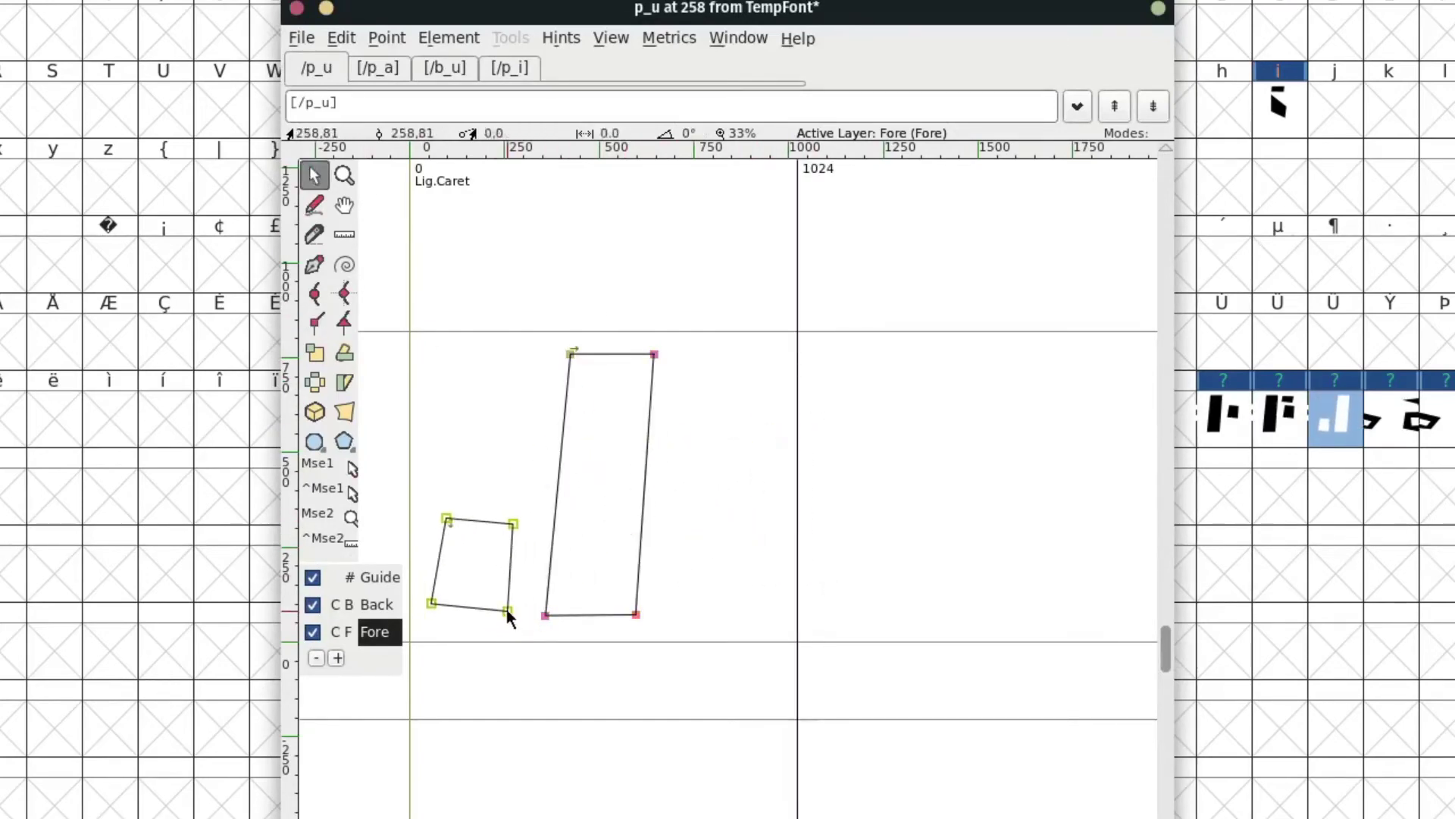
# Rotate b_a's bar and block sideways and shift them up-left into place
pyautogui.doubleClick(1393, 425)
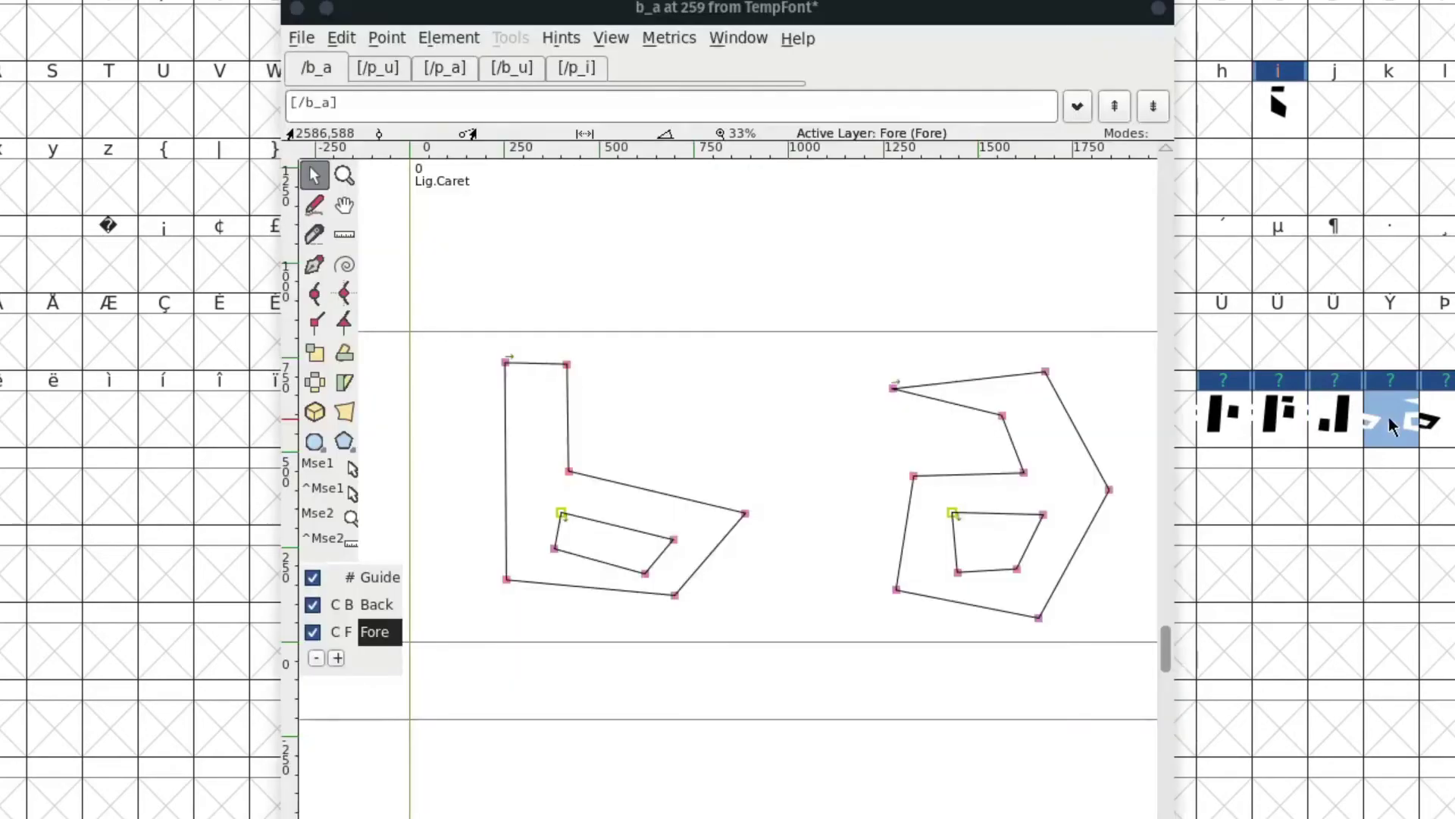
pyautogui.doubleClick(1222, 417)
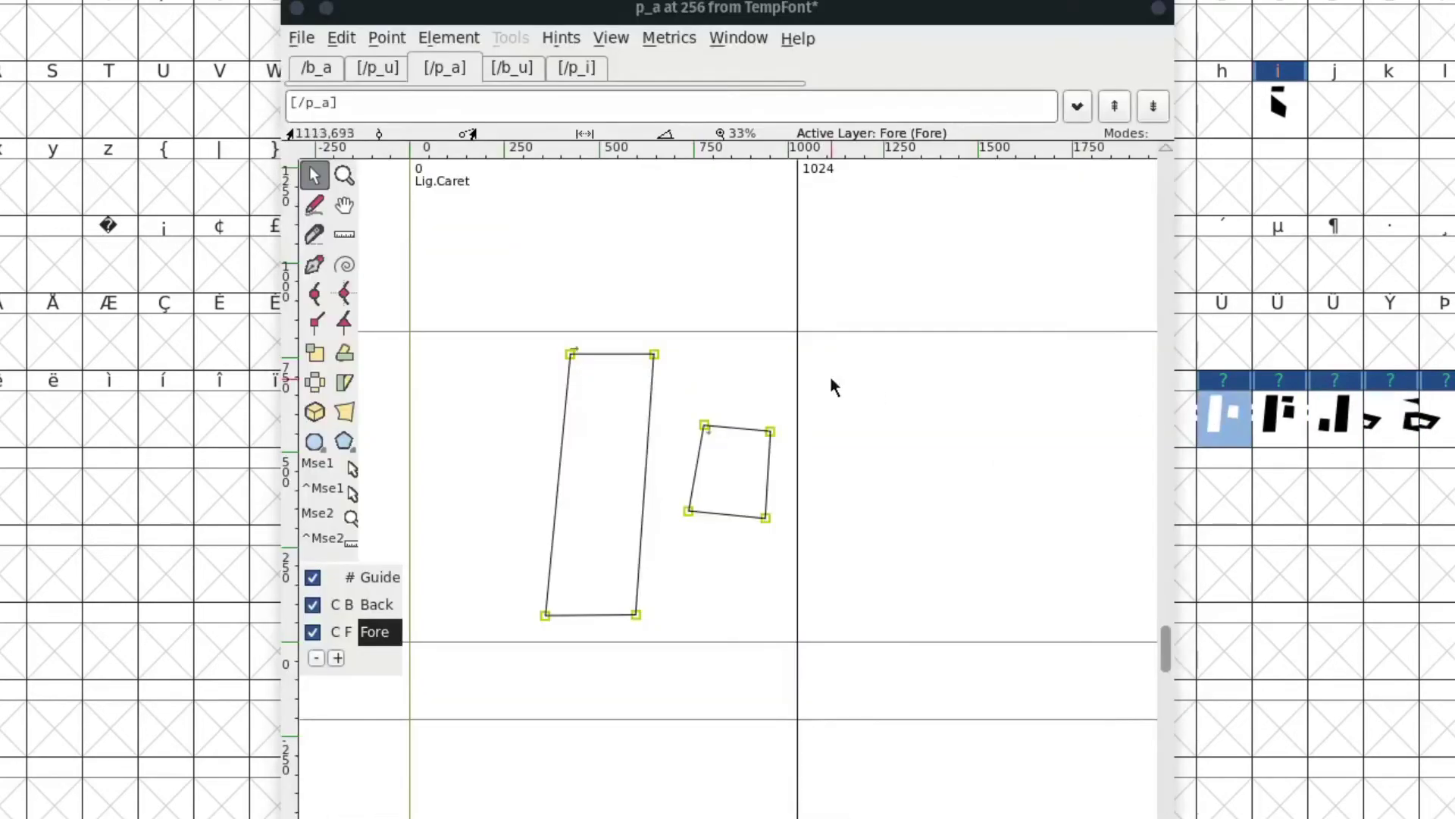
pyautogui.doubleClick(1406, 426)
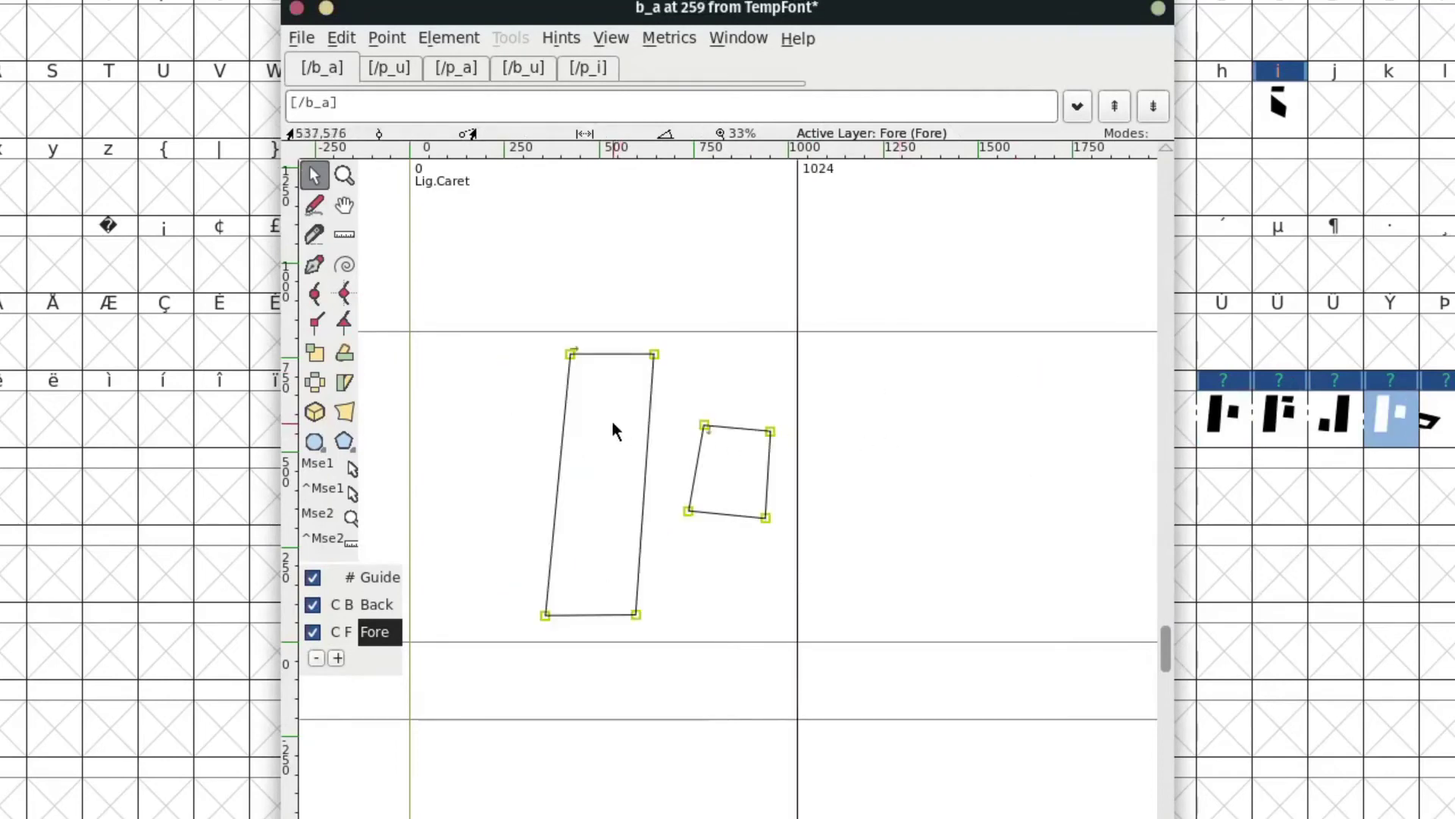
pyautogui.click(315, 382)
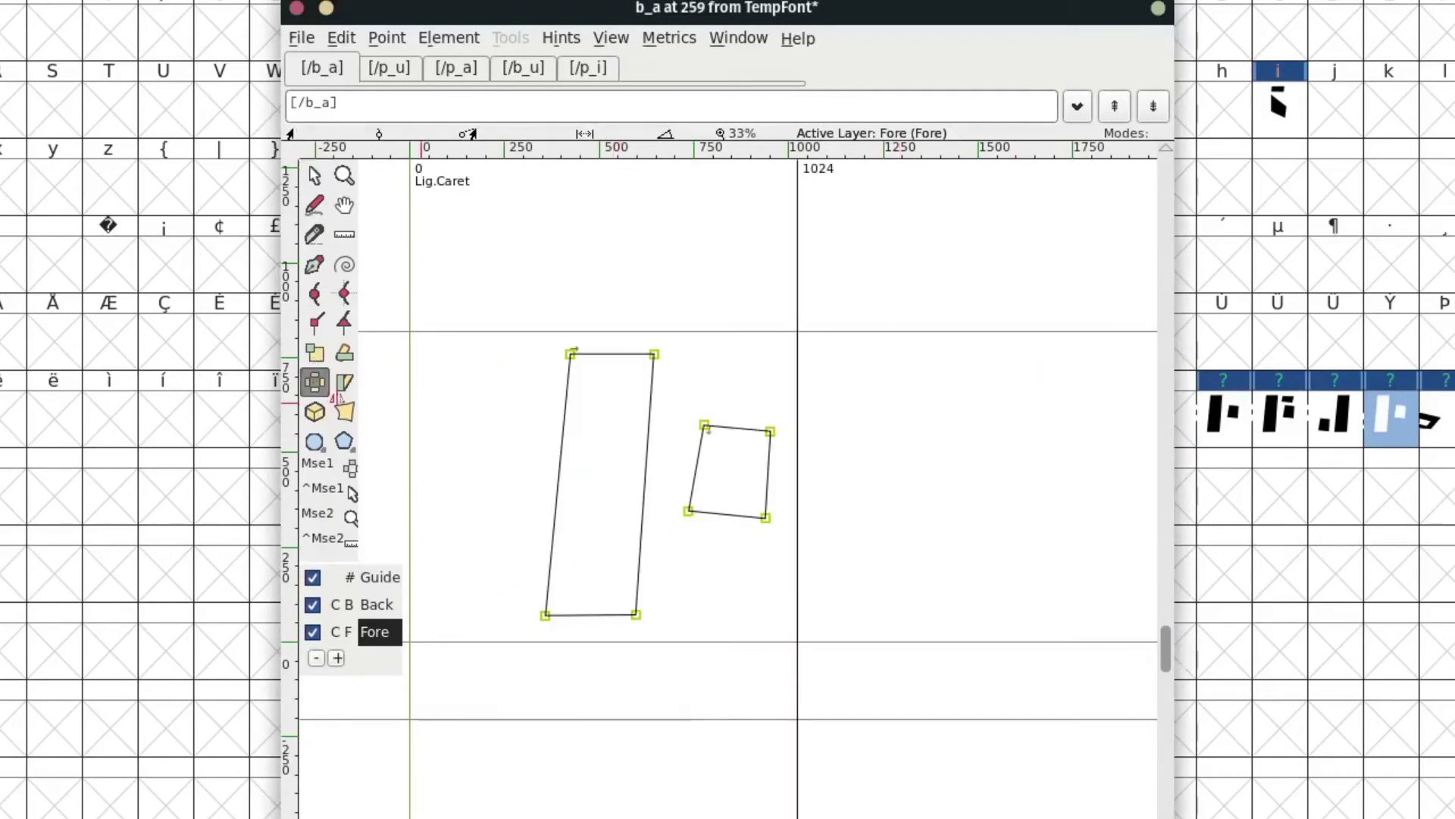
pyautogui.moveTo(782, 458); pyautogui.dragTo(891, 538)
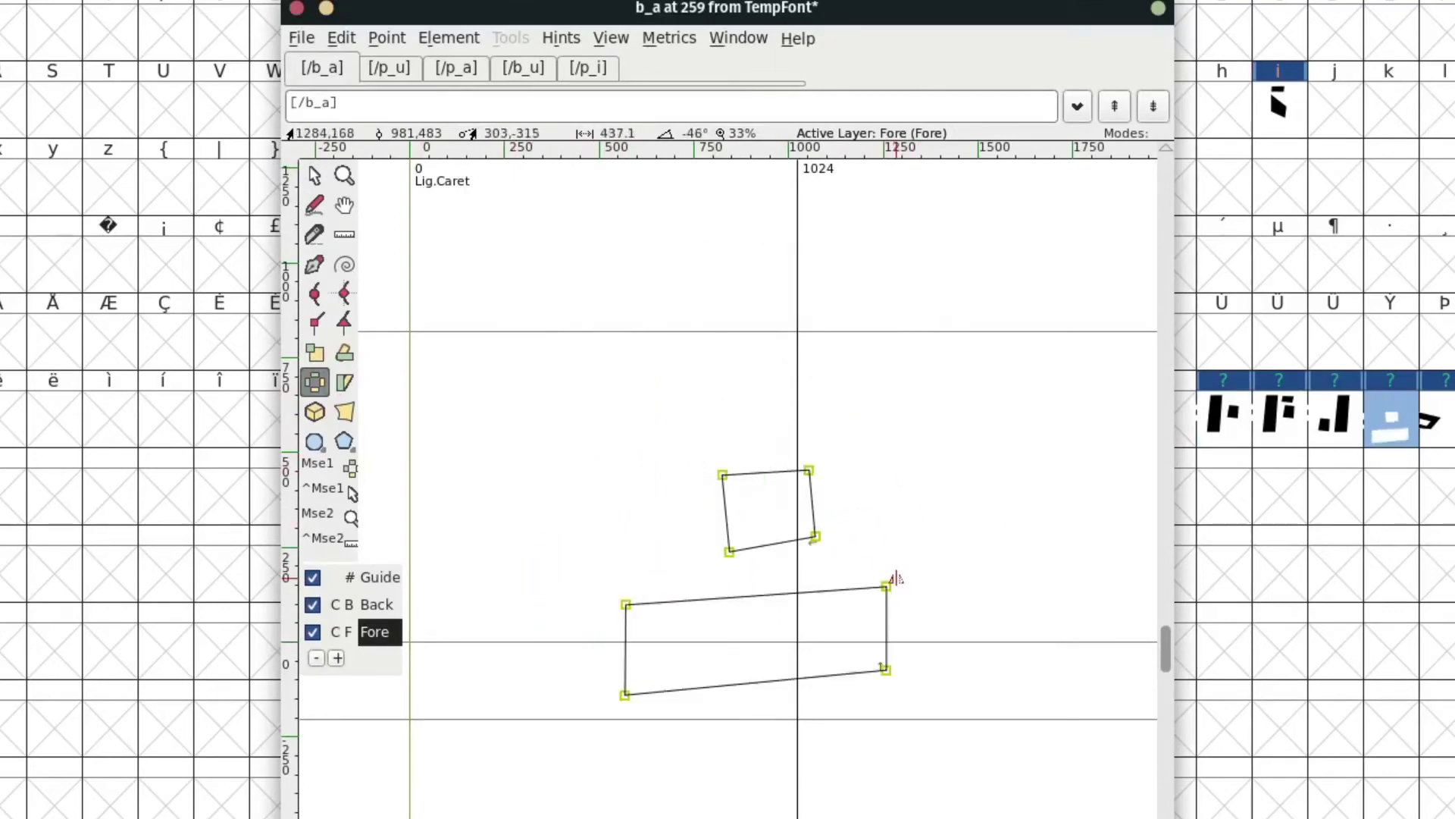
pyautogui.click(315, 173)
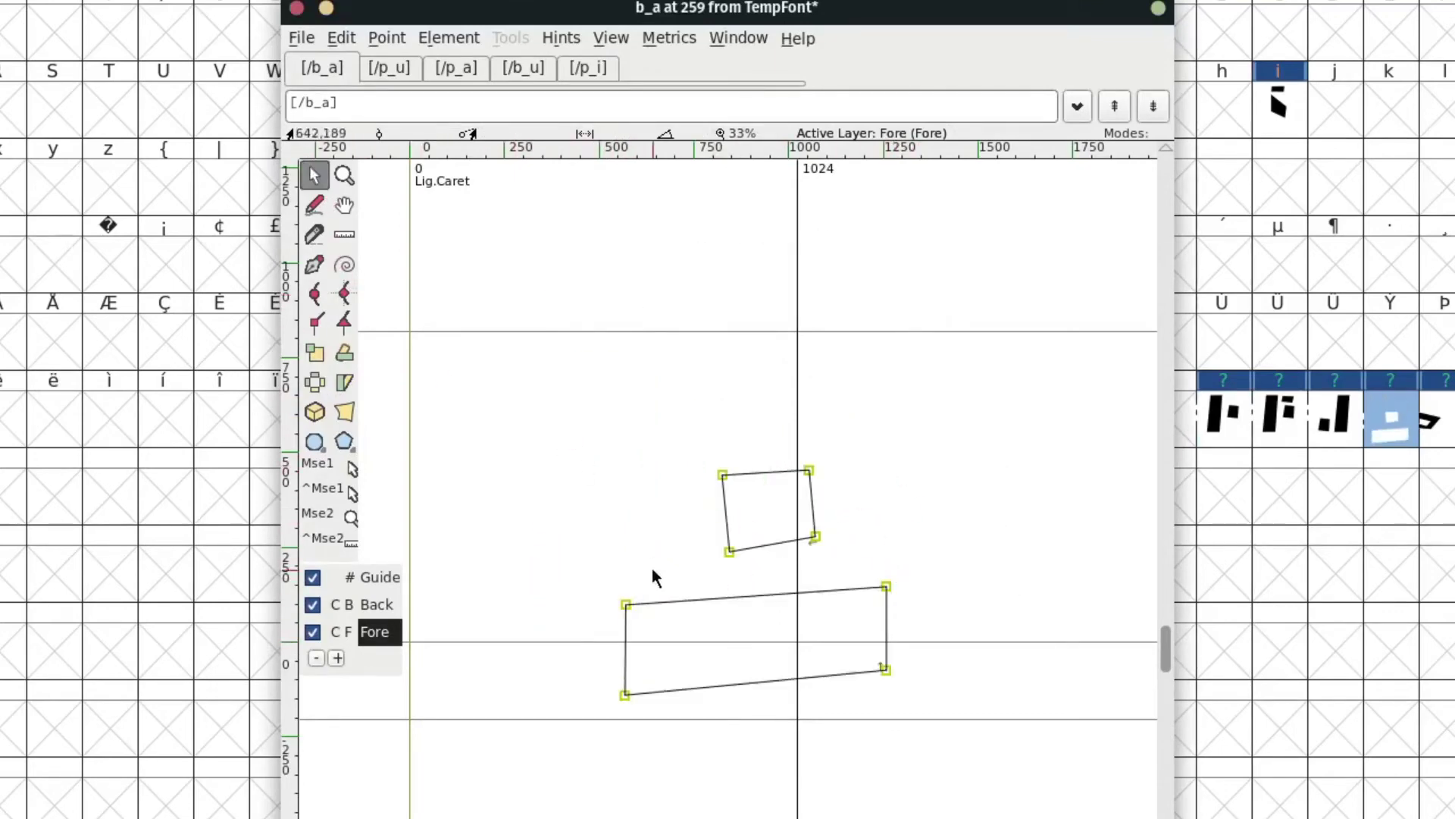
pyautogui.moveTo(729, 560); pyautogui.dragTo(581, 452)
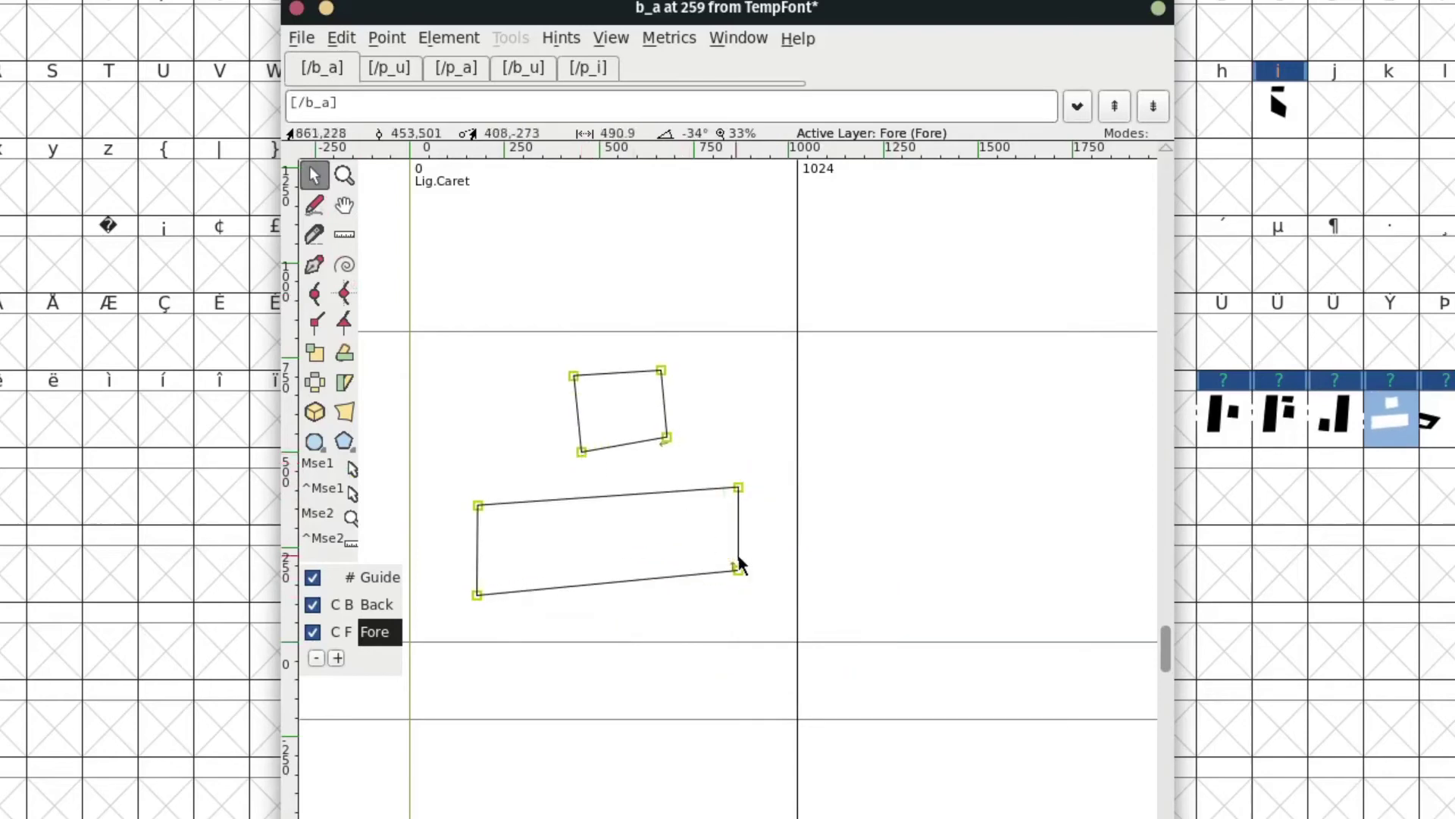
pyautogui.doubleClick(1423, 443)
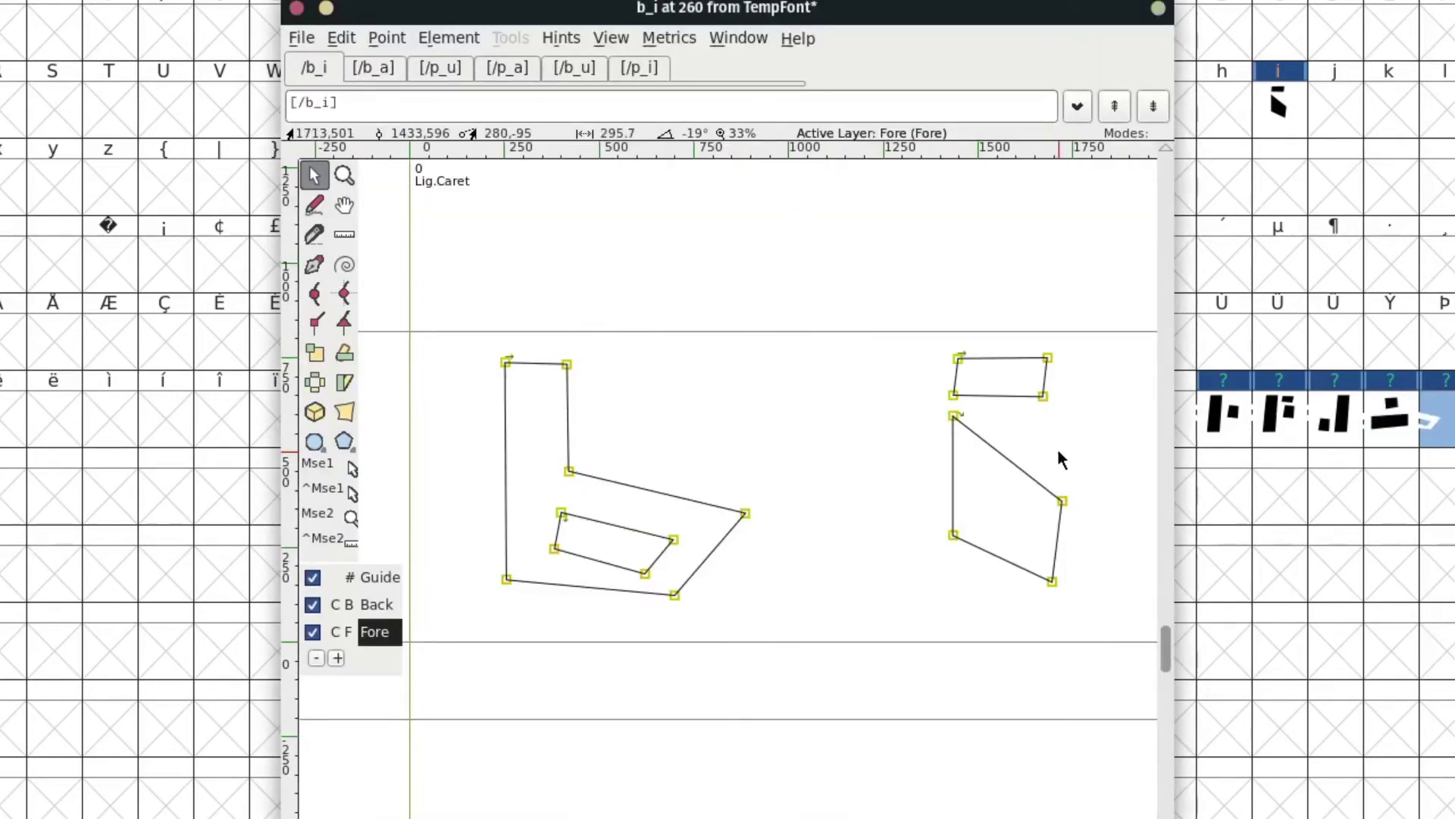
# Fill b_i with p_i's three shapes rotated a quarter turn and moved up-left
pyautogui.press('Delete')
pyautogui.doubleClick(1297, 413)
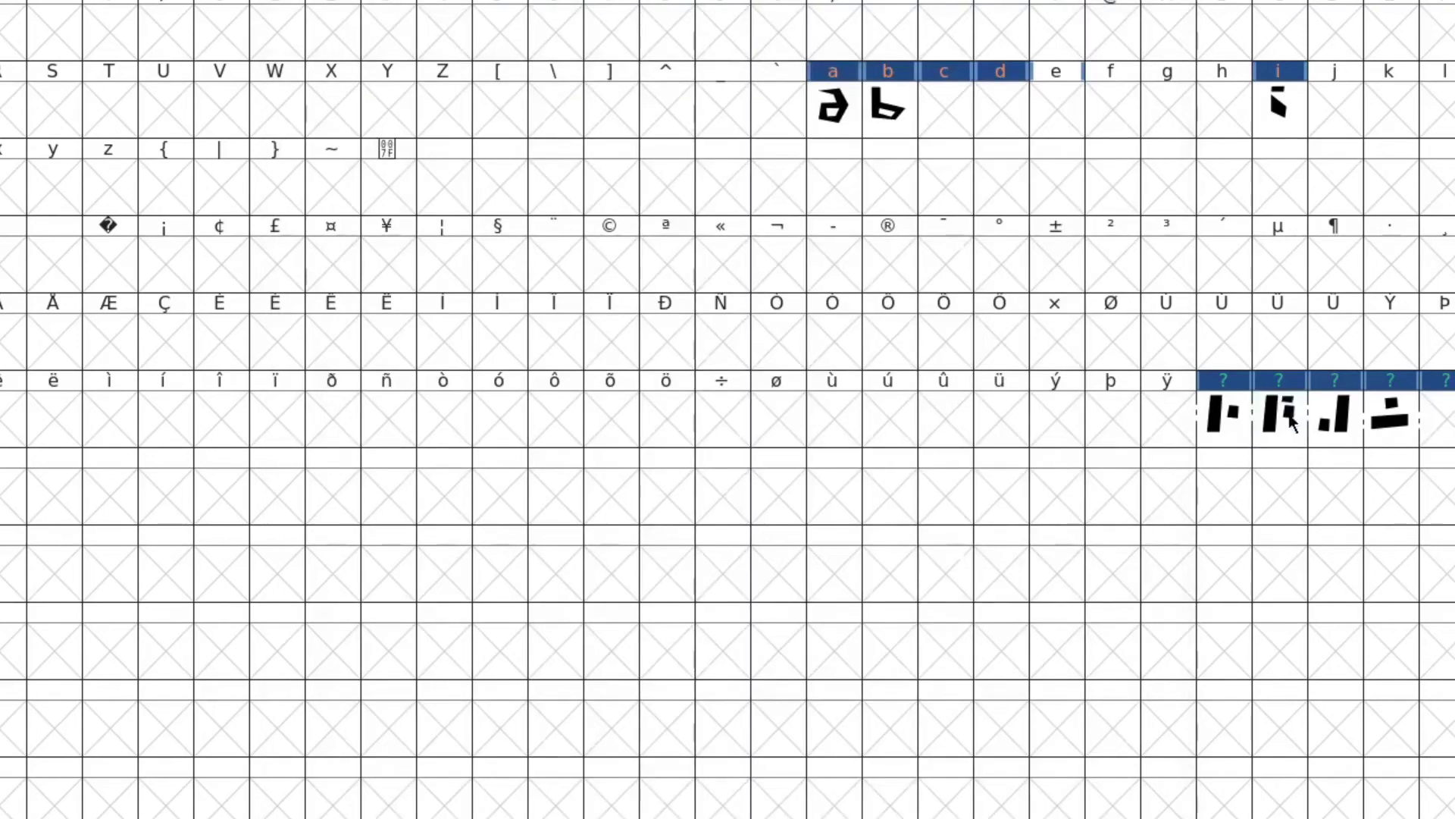
pyautogui.doubleClick(1436, 417)
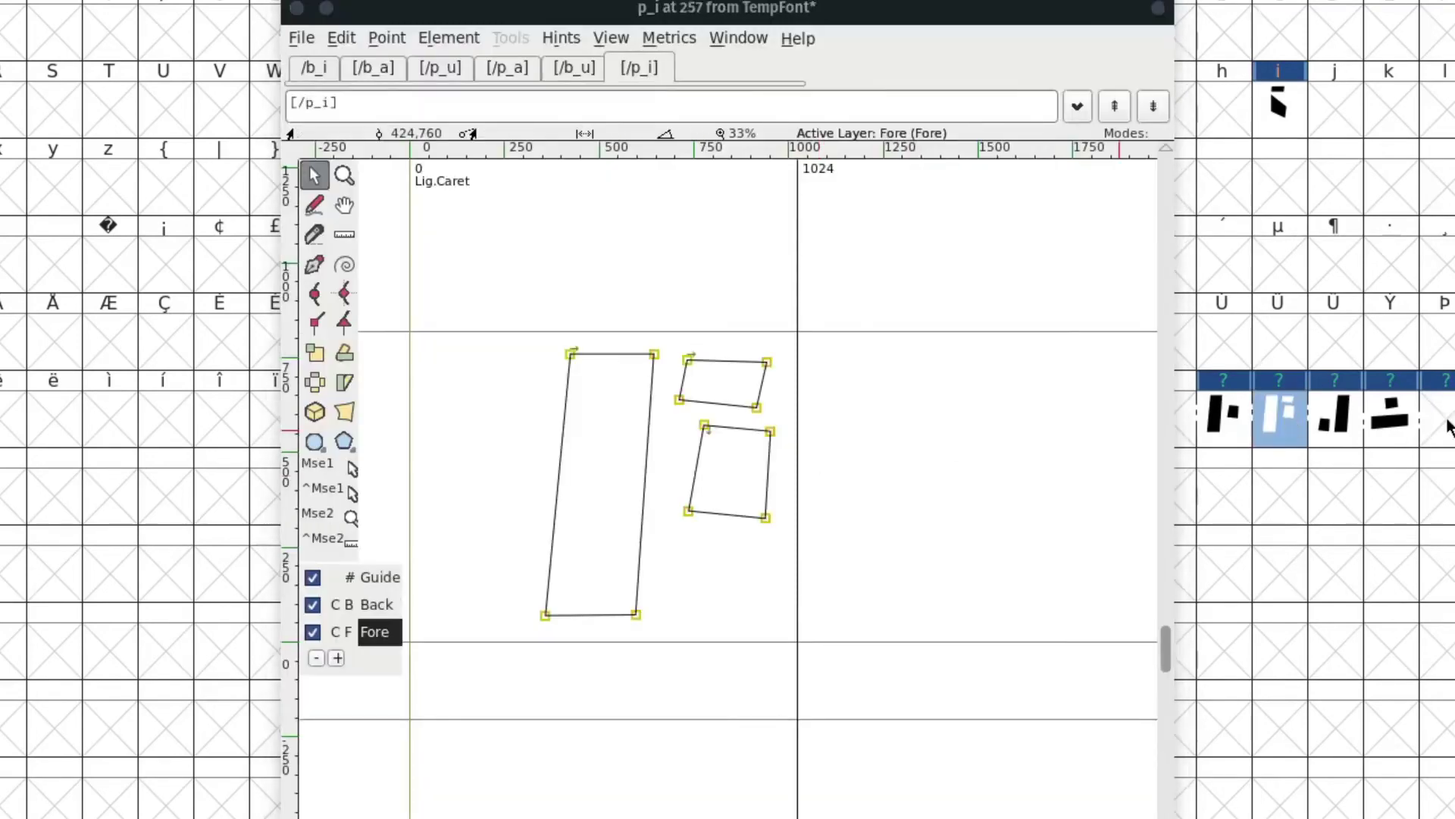
pyautogui.hotkey('ctrl', 'v')
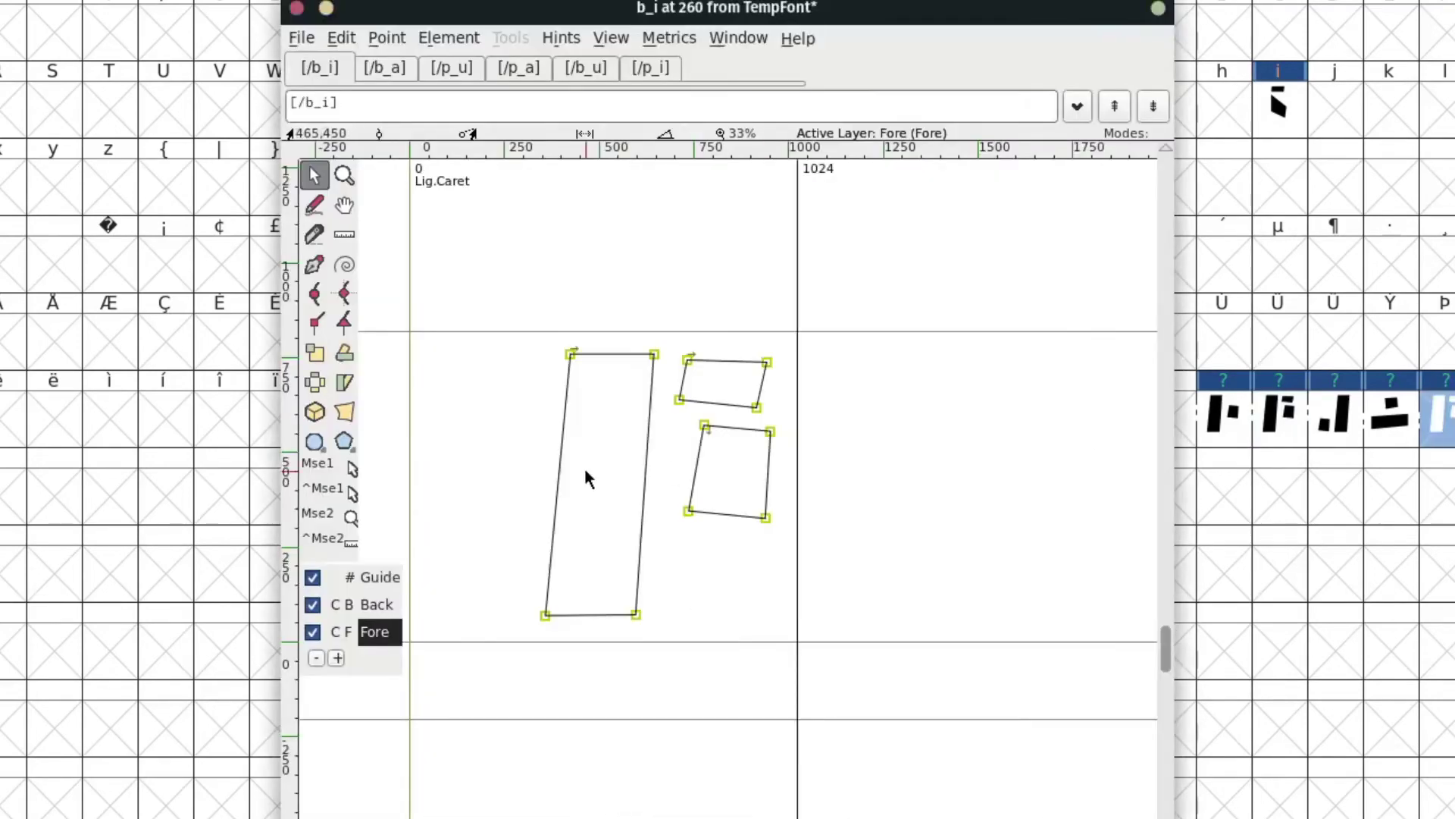
pyautogui.click(315, 382)
pyautogui.moveTo(774, 463); pyautogui.dragTo(708, 392)
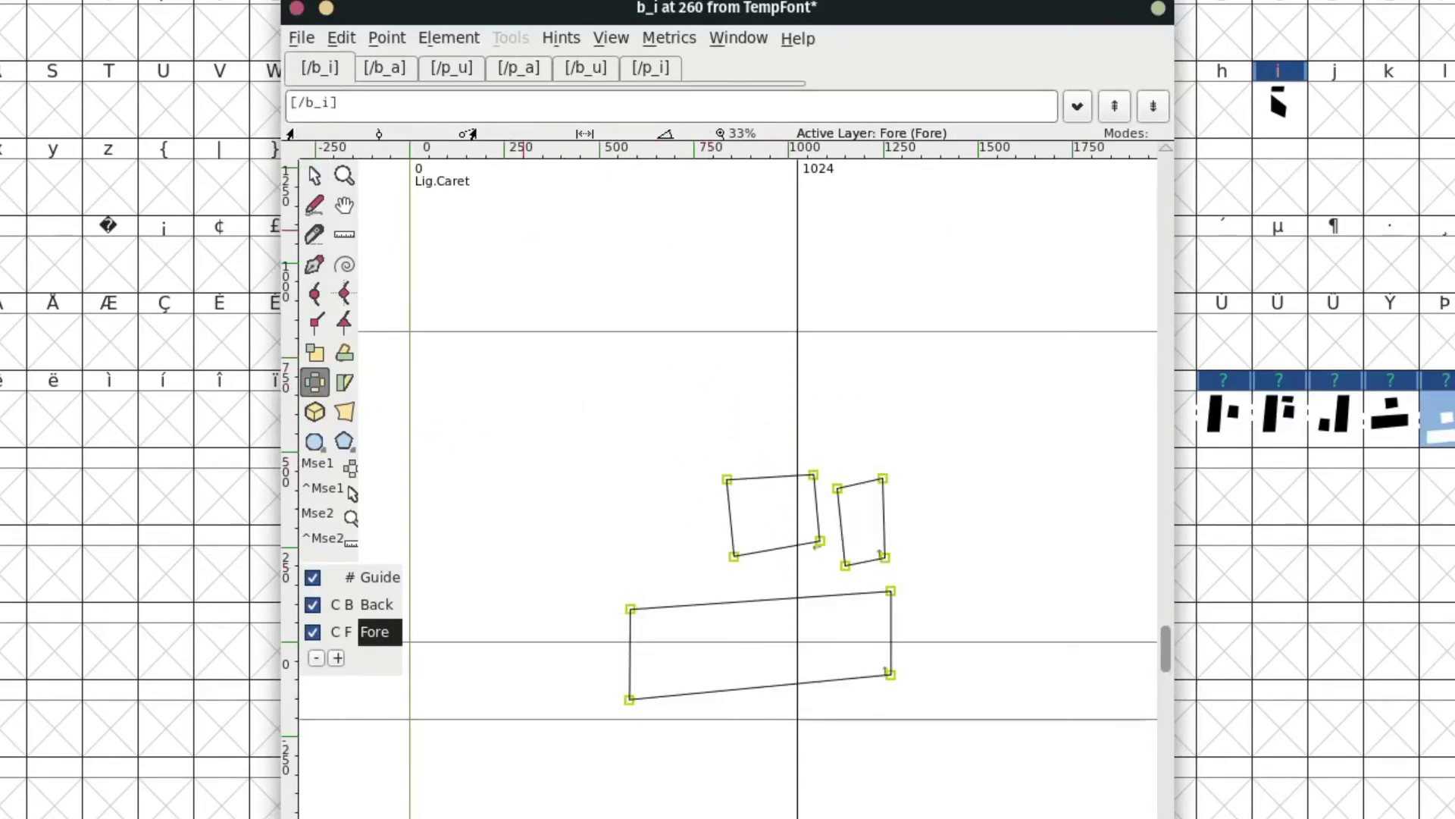
pyautogui.click(315, 176)
pyautogui.moveTo(739, 564); pyautogui.dragTo(584, 470)
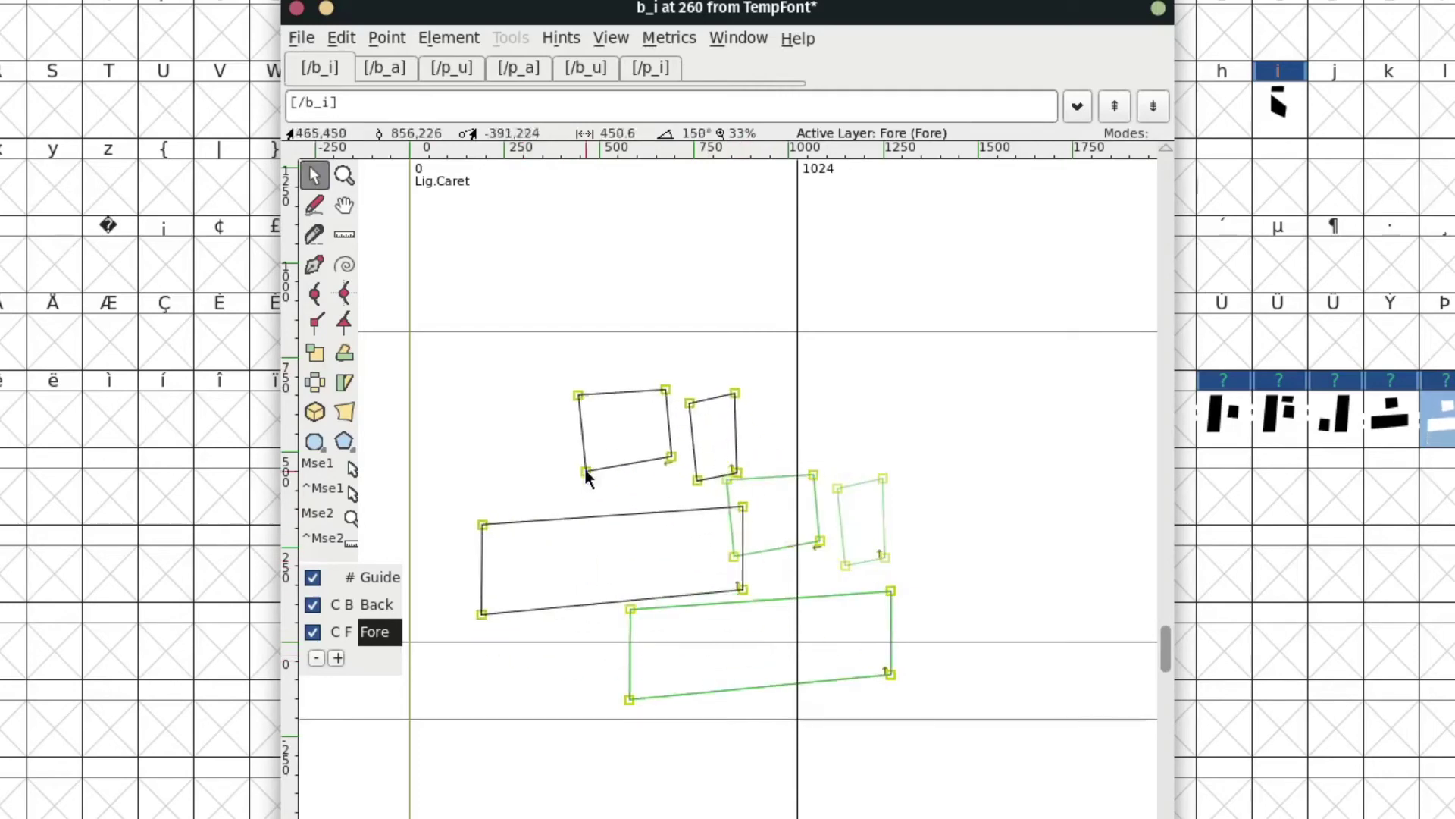
# Replace b_u's outlines with the parts copied from p_u
pyautogui.click(1365, 441)
pyautogui.hotkey('alt', 'Tab')
pyautogui.hotkey('ctrl', 'a')
pyautogui.hotkey('ctrl', 'v')
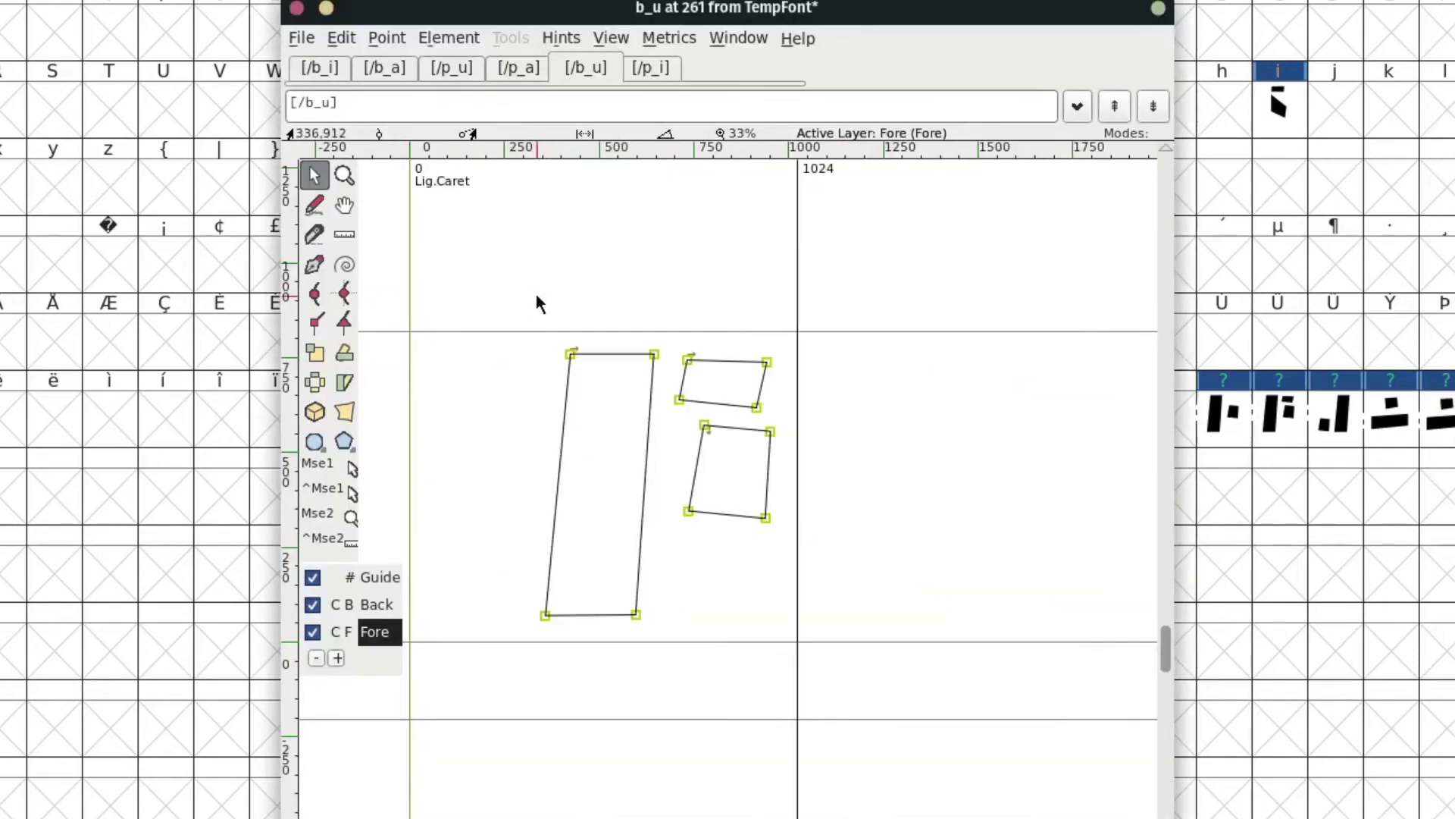
pyautogui.hotkey('alt', 'Tab')
pyautogui.press('Return')
pyautogui.hotkey('alt', 'Tab')
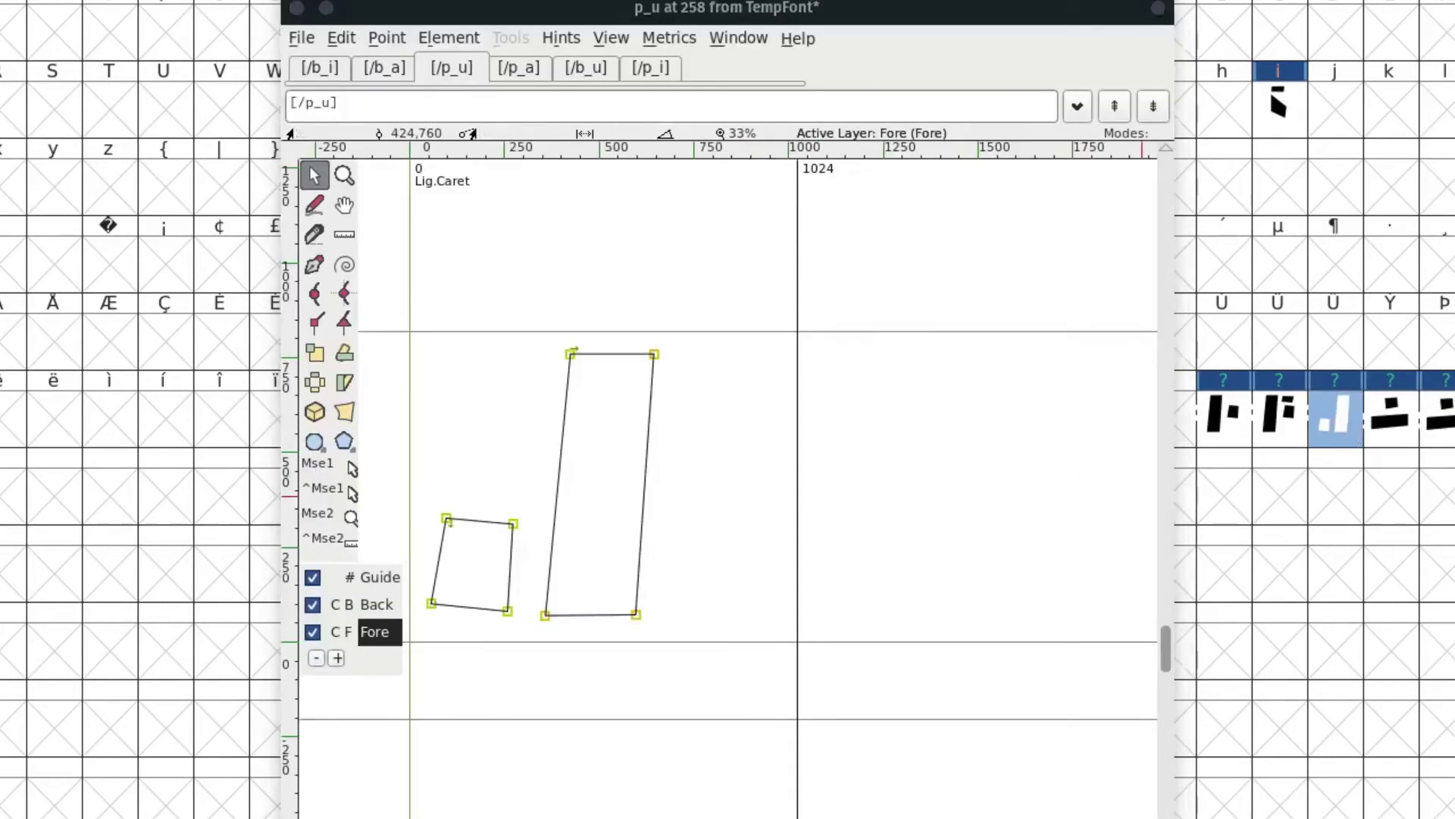
pyautogui.press('Return')
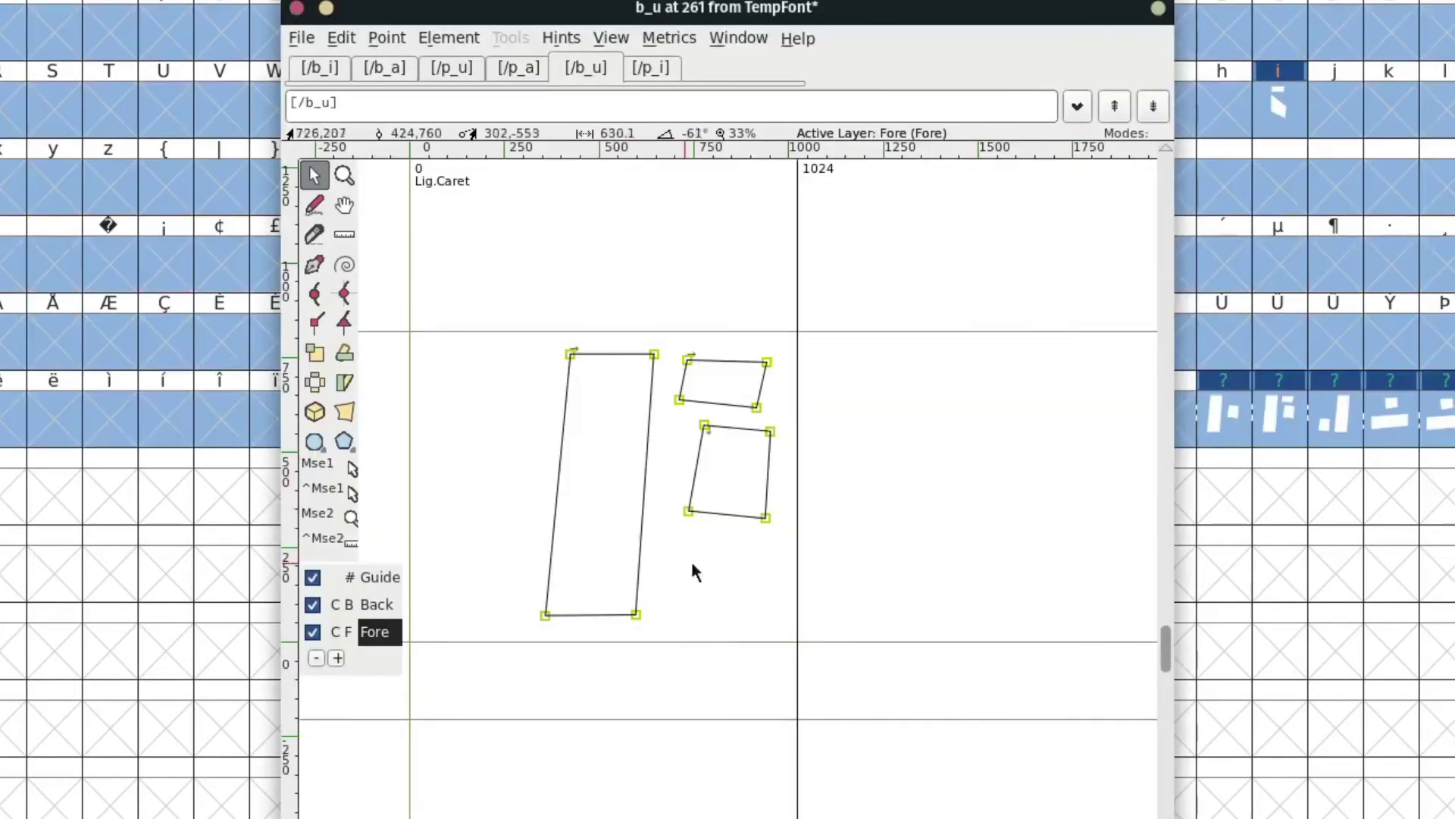
pyautogui.hotkey('ctrl', 'z')
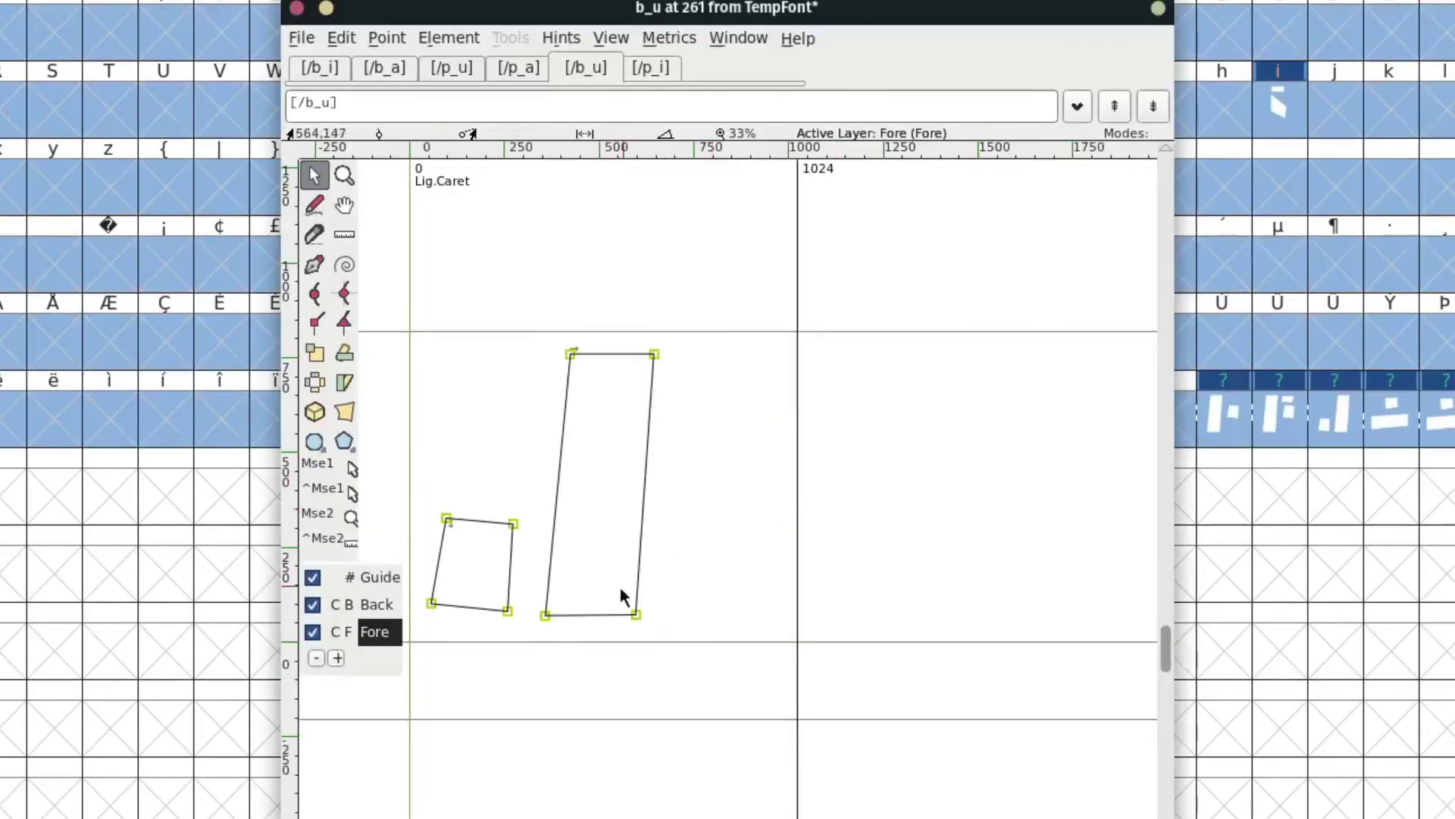
# Mirror the p_u parts in b_u with the Flip tool and move them into place
pyautogui.click(315, 381)
pyautogui.moveTo(686, 342); pyautogui.dragTo(582, 448)
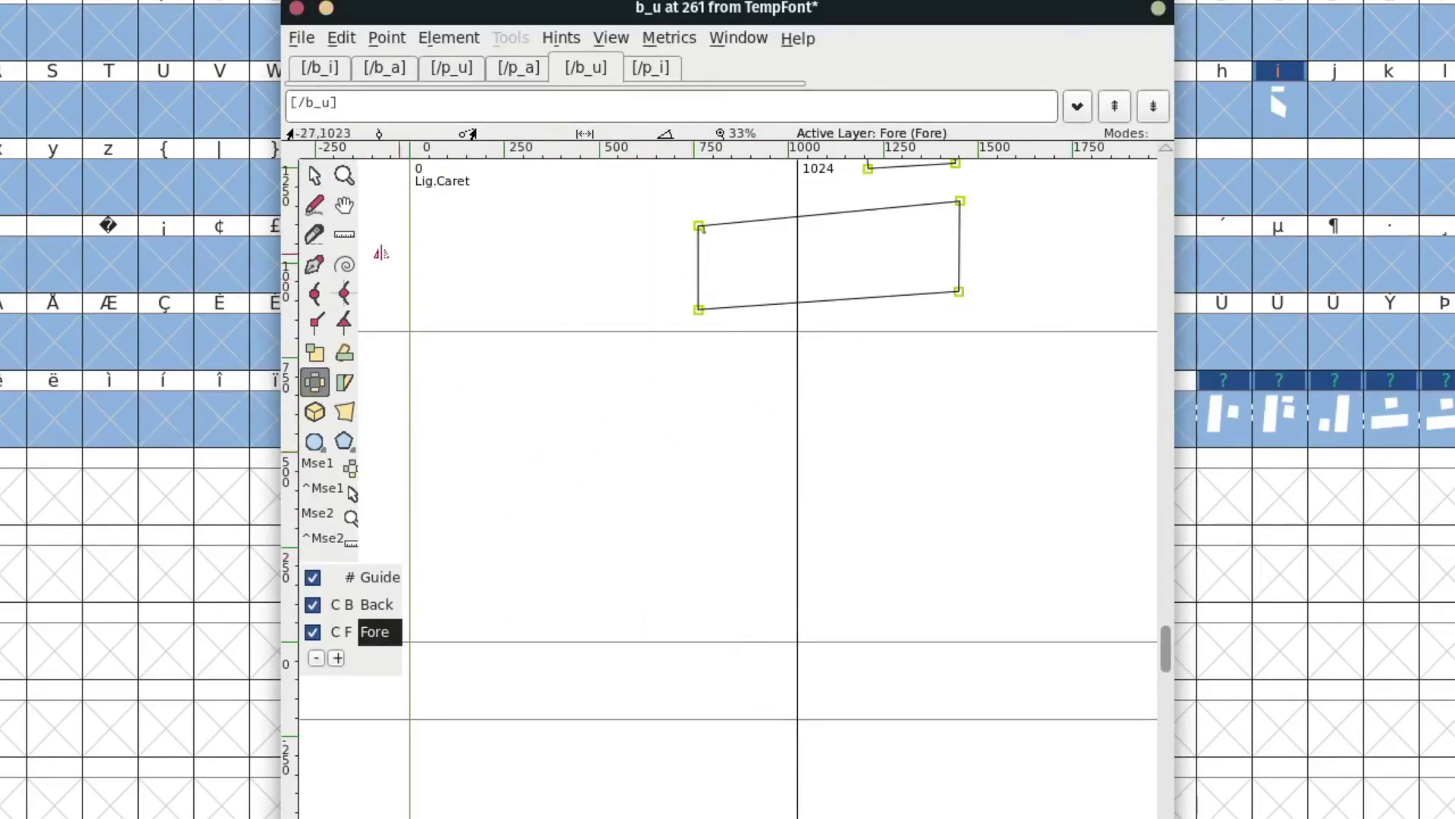
pyautogui.click(315, 176)
pyautogui.moveTo(698, 304); pyautogui.dragTo(479, 591)
pyautogui.click(1402, 467)
pyautogui.click(1300, 428)
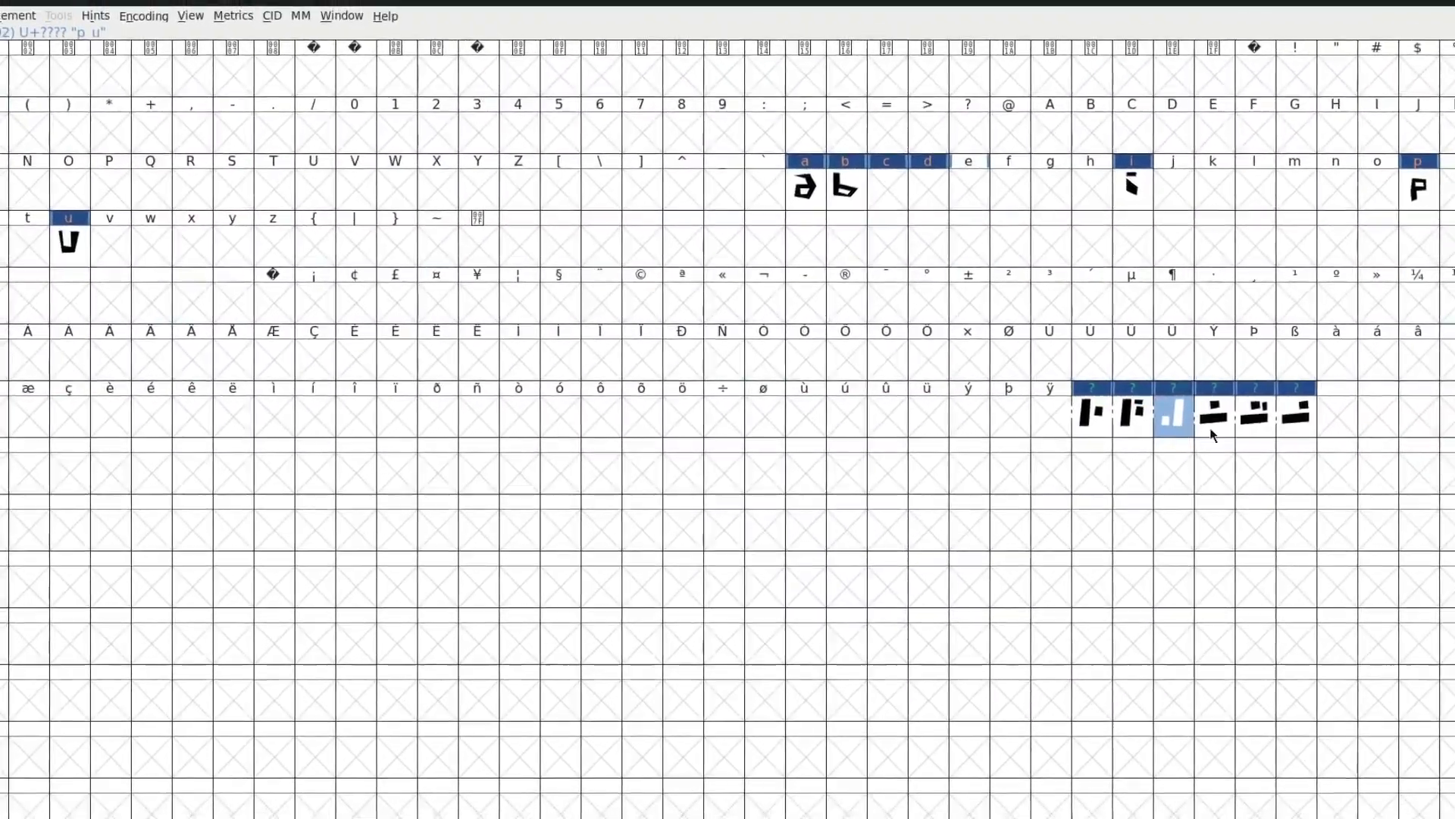
# Step through the finished syllable glyph cells, ending on b_u
pyautogui.click(1092, 413)
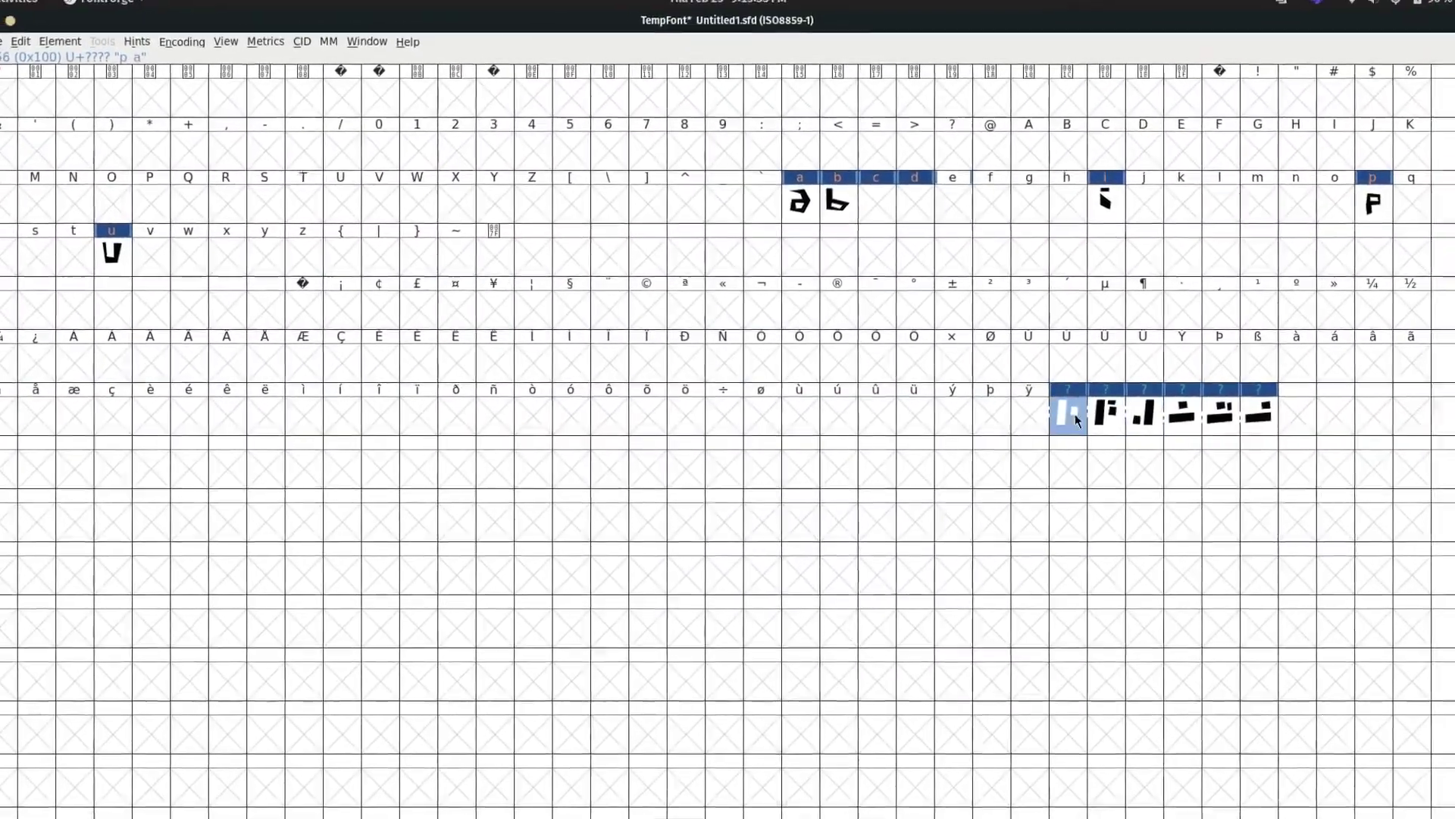
pyautogui.click(1133, 413)
pyautogui.click(1174, 413)
pyautogui.click(1214, 413)
pyautogui.click(1255, 413)
pyautogui.click(1250, 422)
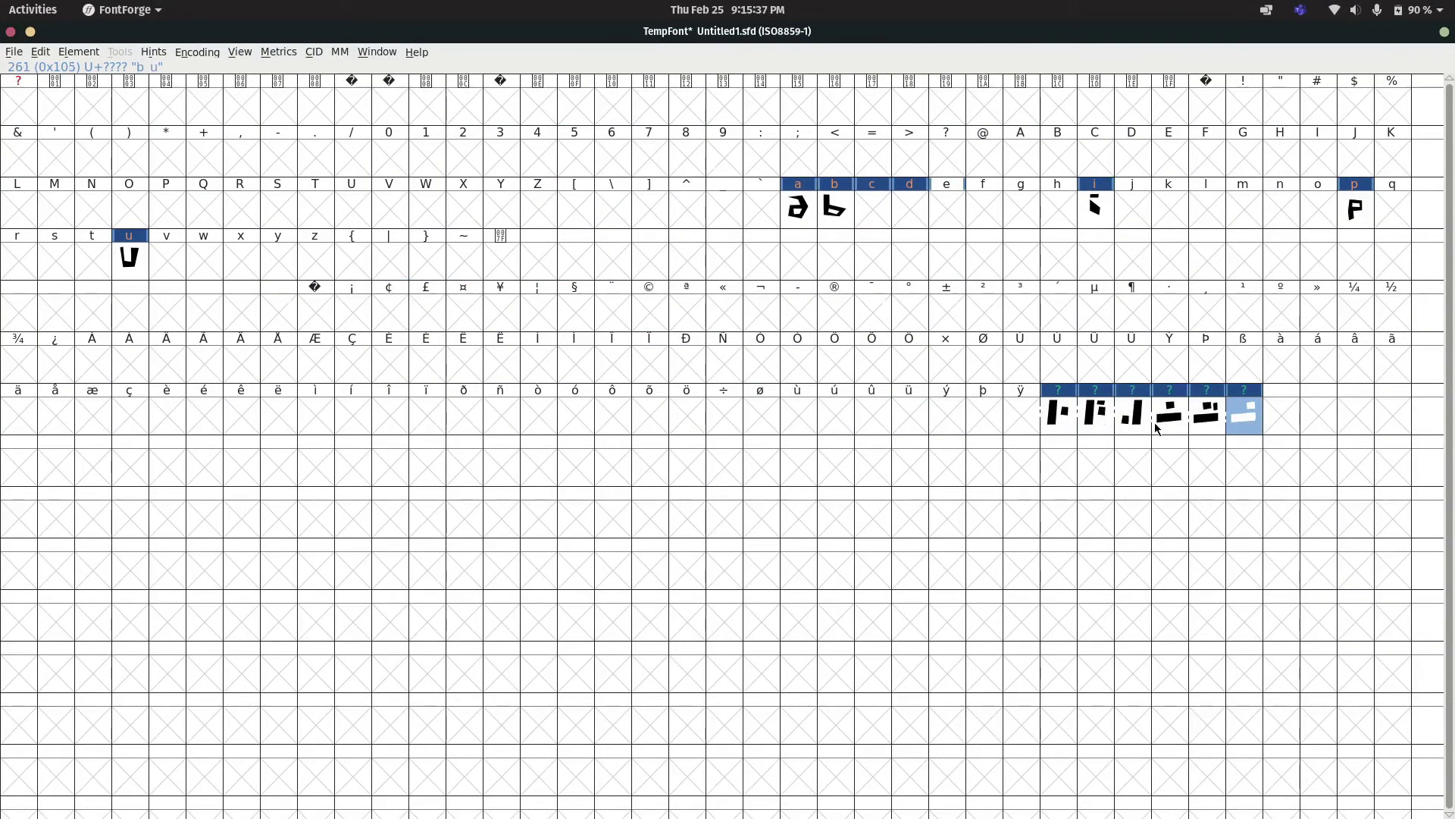
# Cancel the Save As dialog without saving and open the Metrics menu
pyautogui.hotkey('ctrl', 's')
pyautogui.click(789, 545)
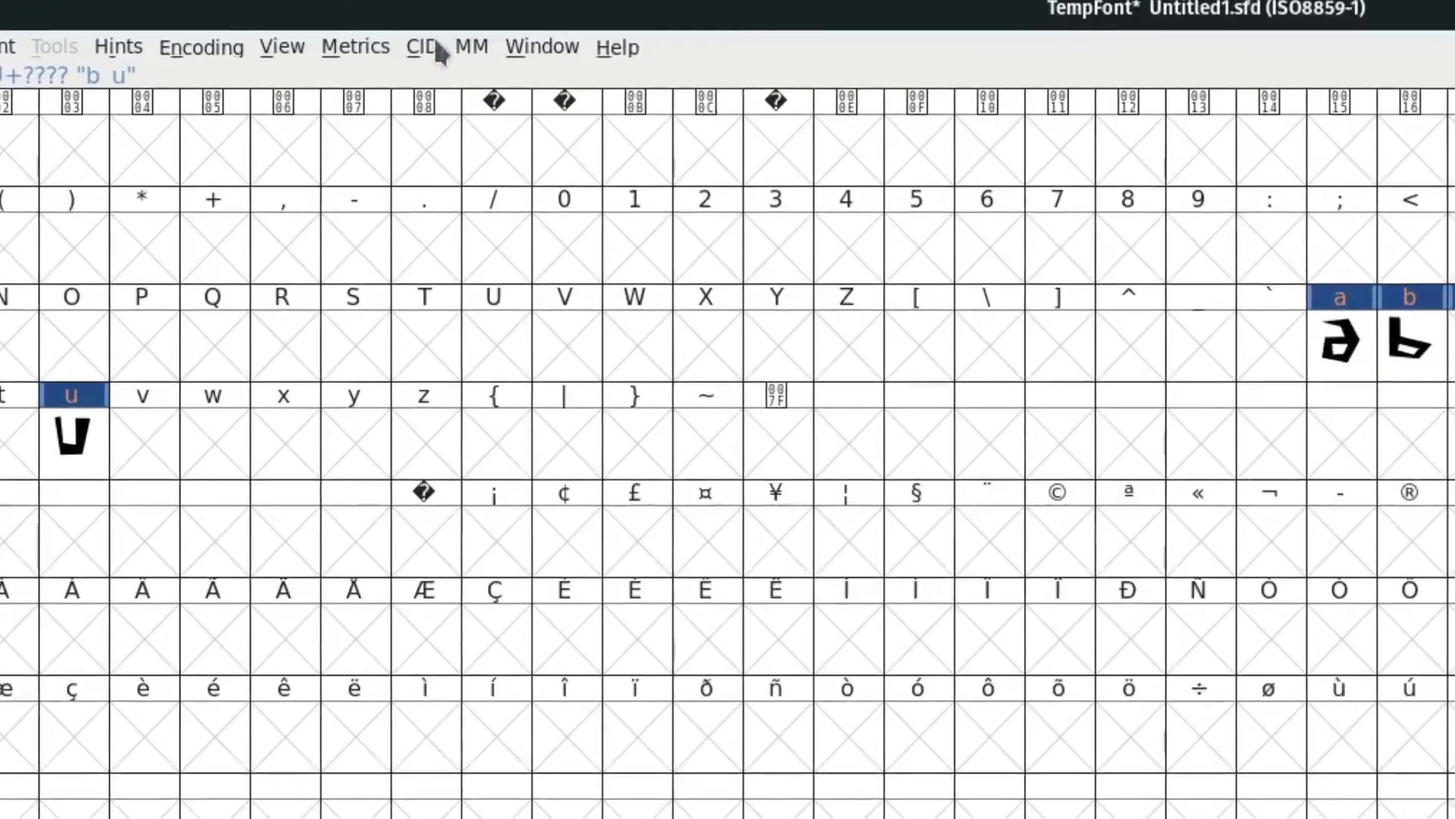
pyautogui.click(281, 52)
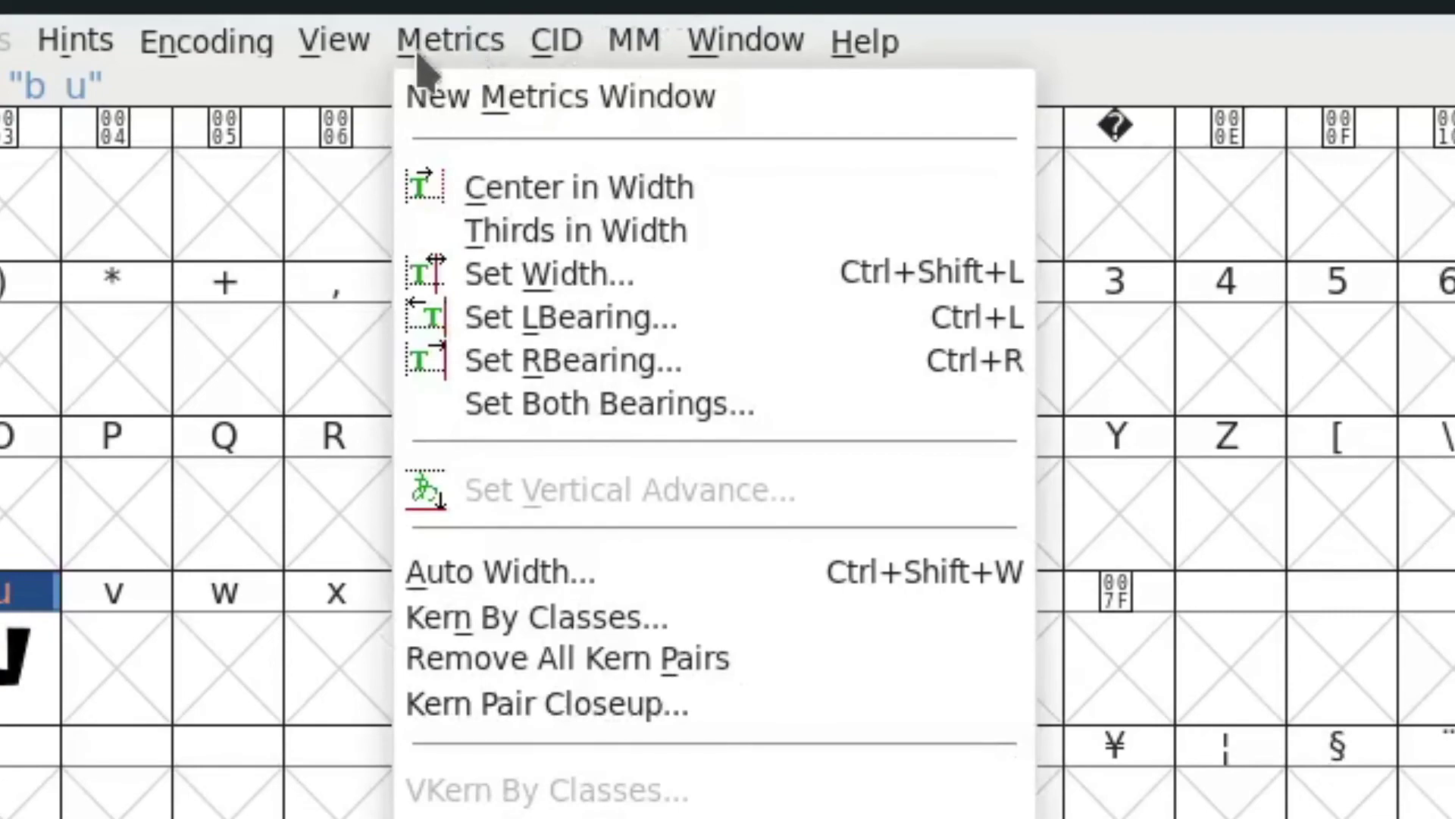
# Open a new Metrics window for TempFont and clear its glyph string for testing
pyautogui.click(453, 102)
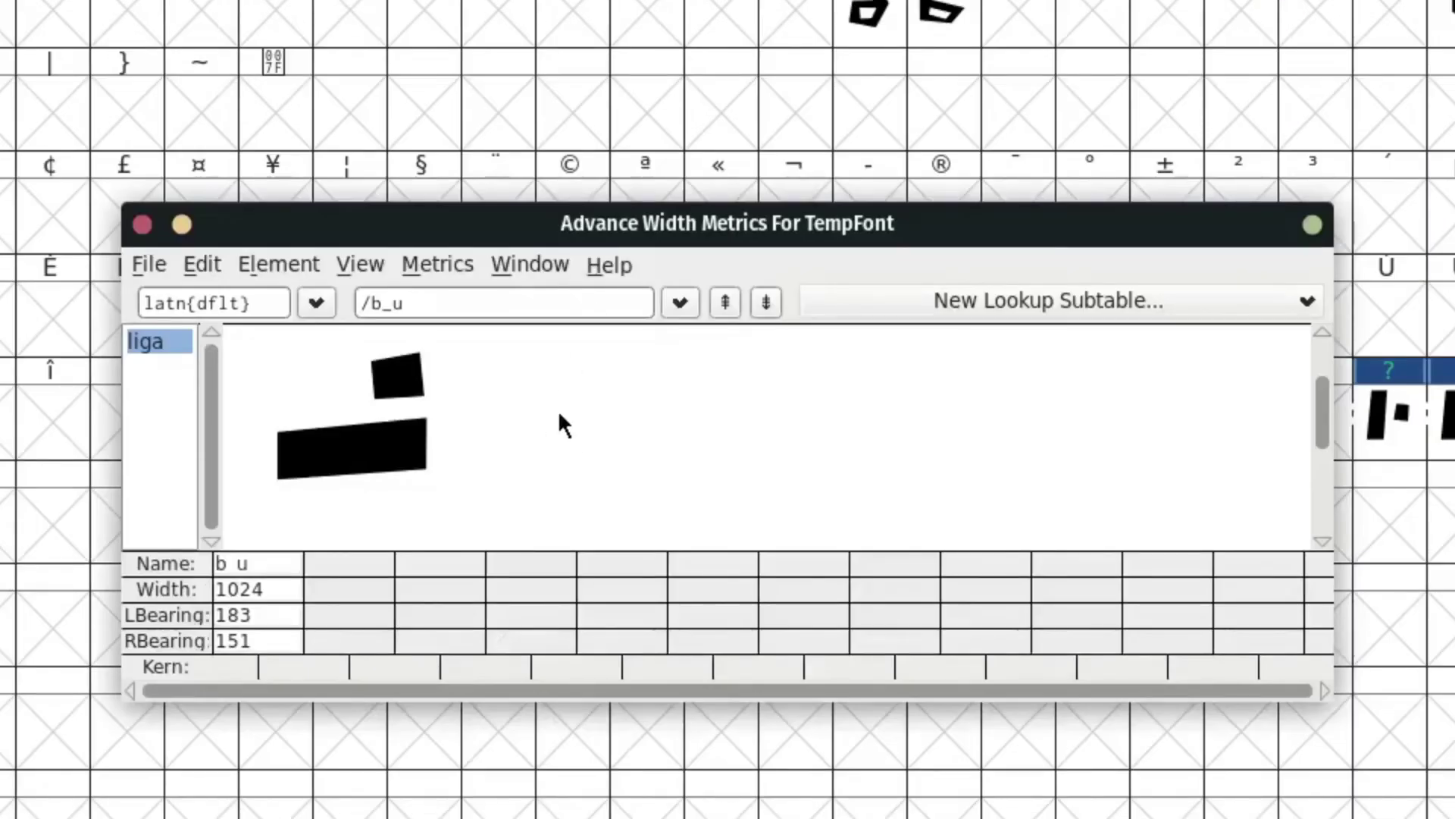
pyautogui.press('BackSpace')
pyautogui.press('BackSpace')
pyautogui.press('BackSpace')
pyautogui.press('BackSpace')
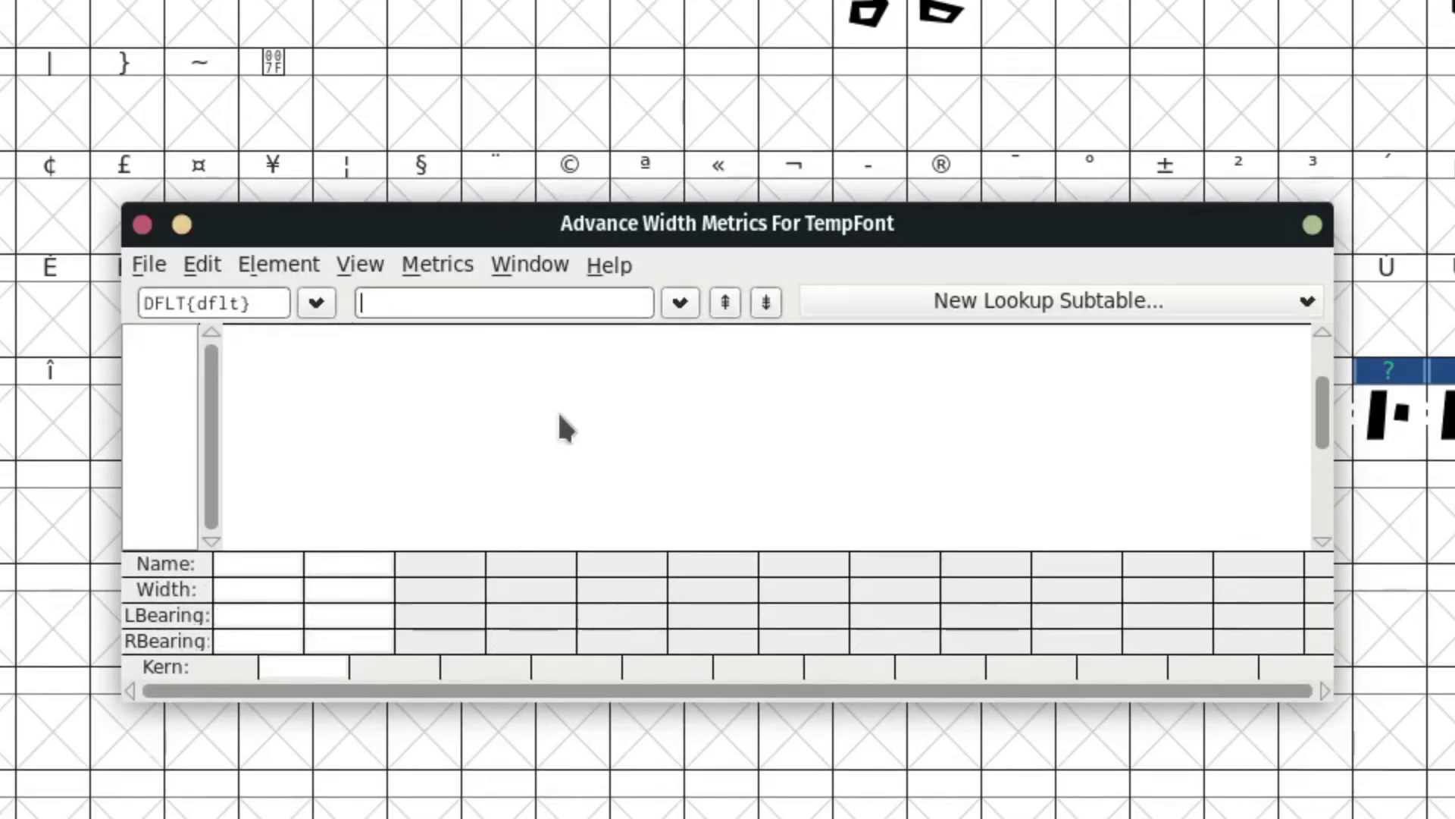
pyautogui.write('p')
pyautogui.press('BackSpace')
pyautogui.write('a')
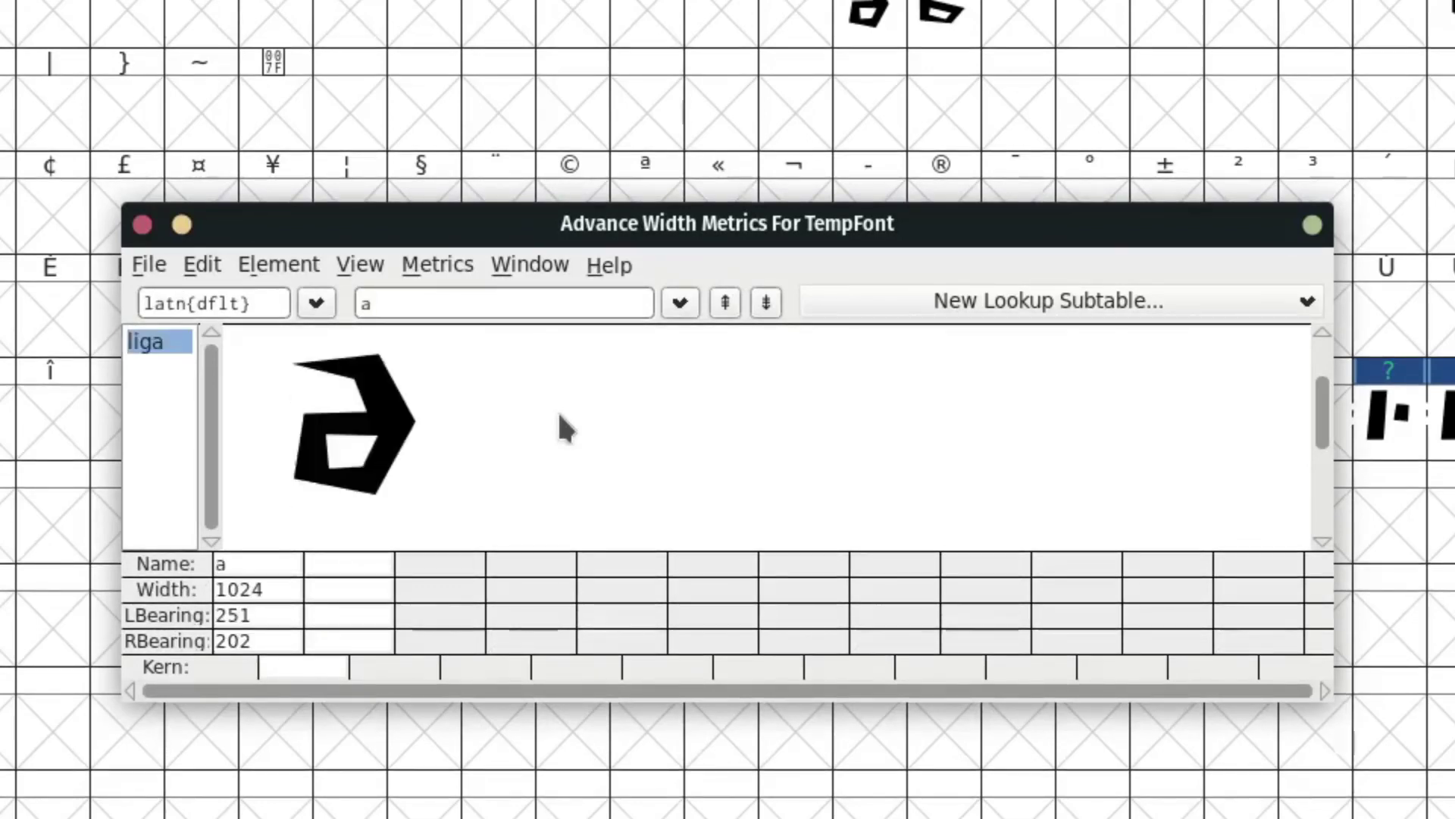
pyautogui.press('BackSpace')
pyautogui.write('aiu')
pyautogui.press('BackSpace')
pyautogui.press('BackSpace')
pyautogui.press('BackSpace')
pyautogui.write('pb')
pyautogui.press('BackSpace')
pyautogui.press('BackSpace')
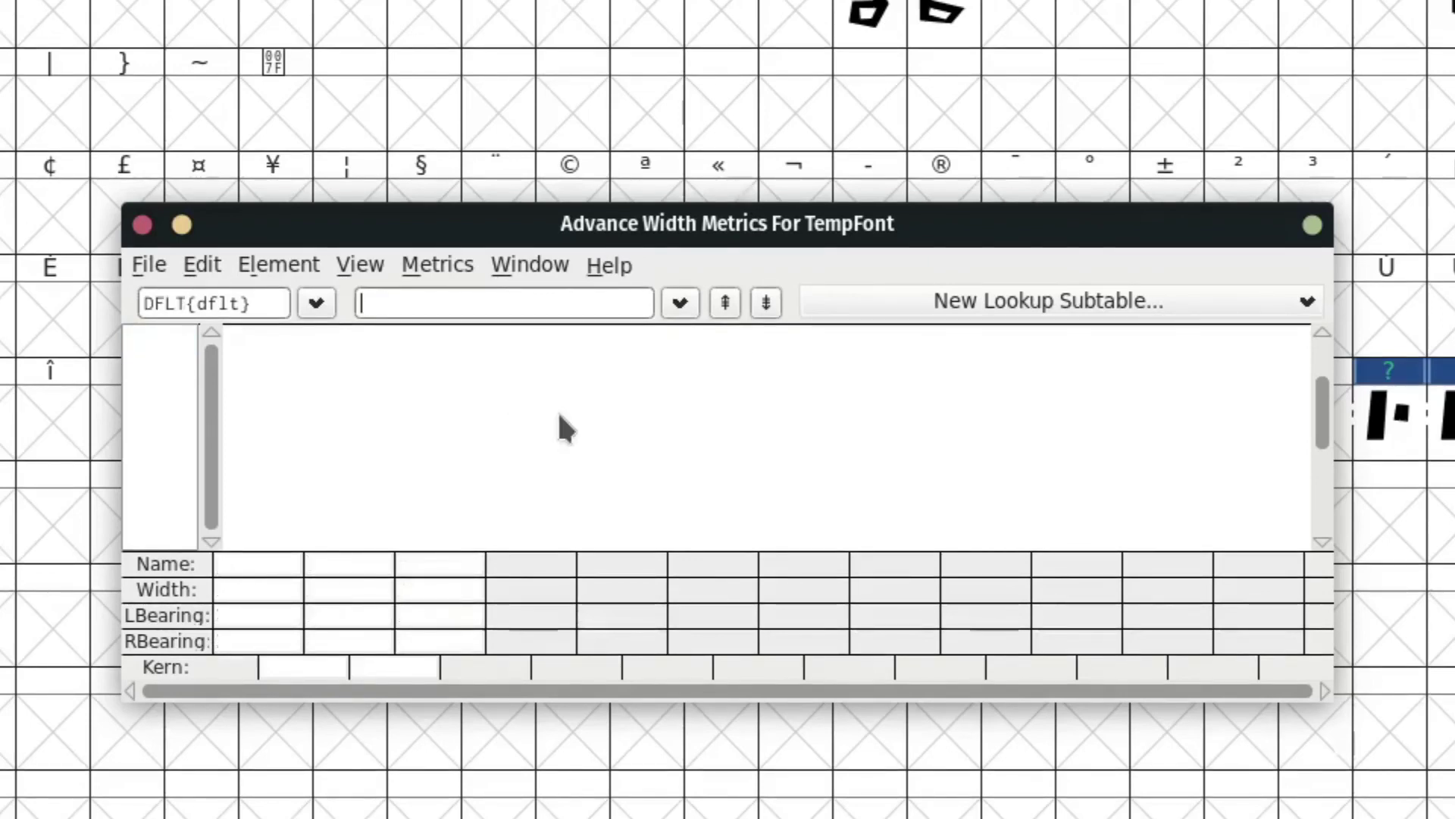
# Preview pa, pi and pu, checking each renders as its p_ ligature glyph
pyautogui.write('pa')
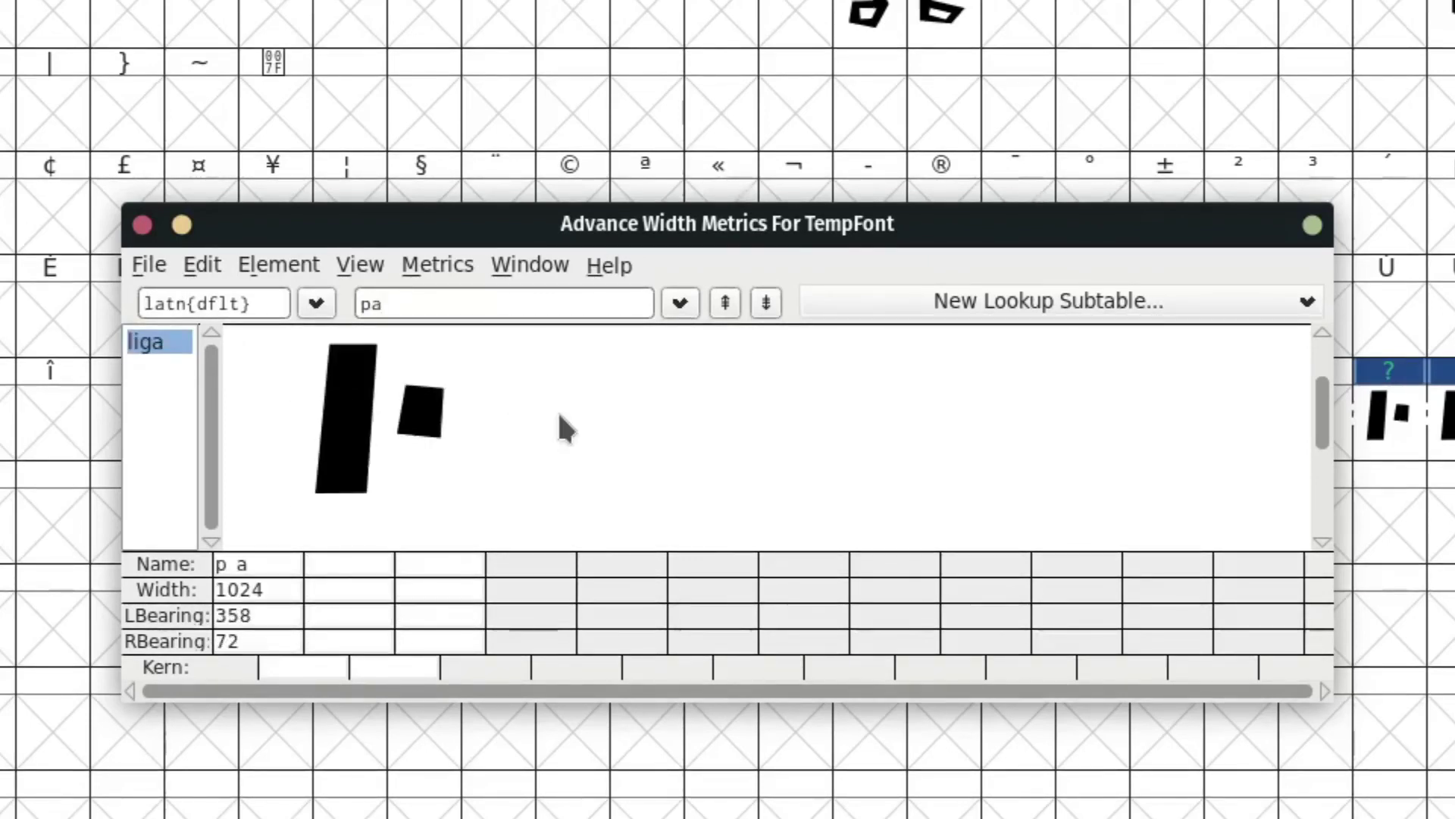
pyautogui.press('BackSpace')
pyautogui.write('a')
pyautogui.press('BackSpace')
pyautogui.write('i')
pyautogui.press('BackSpace')
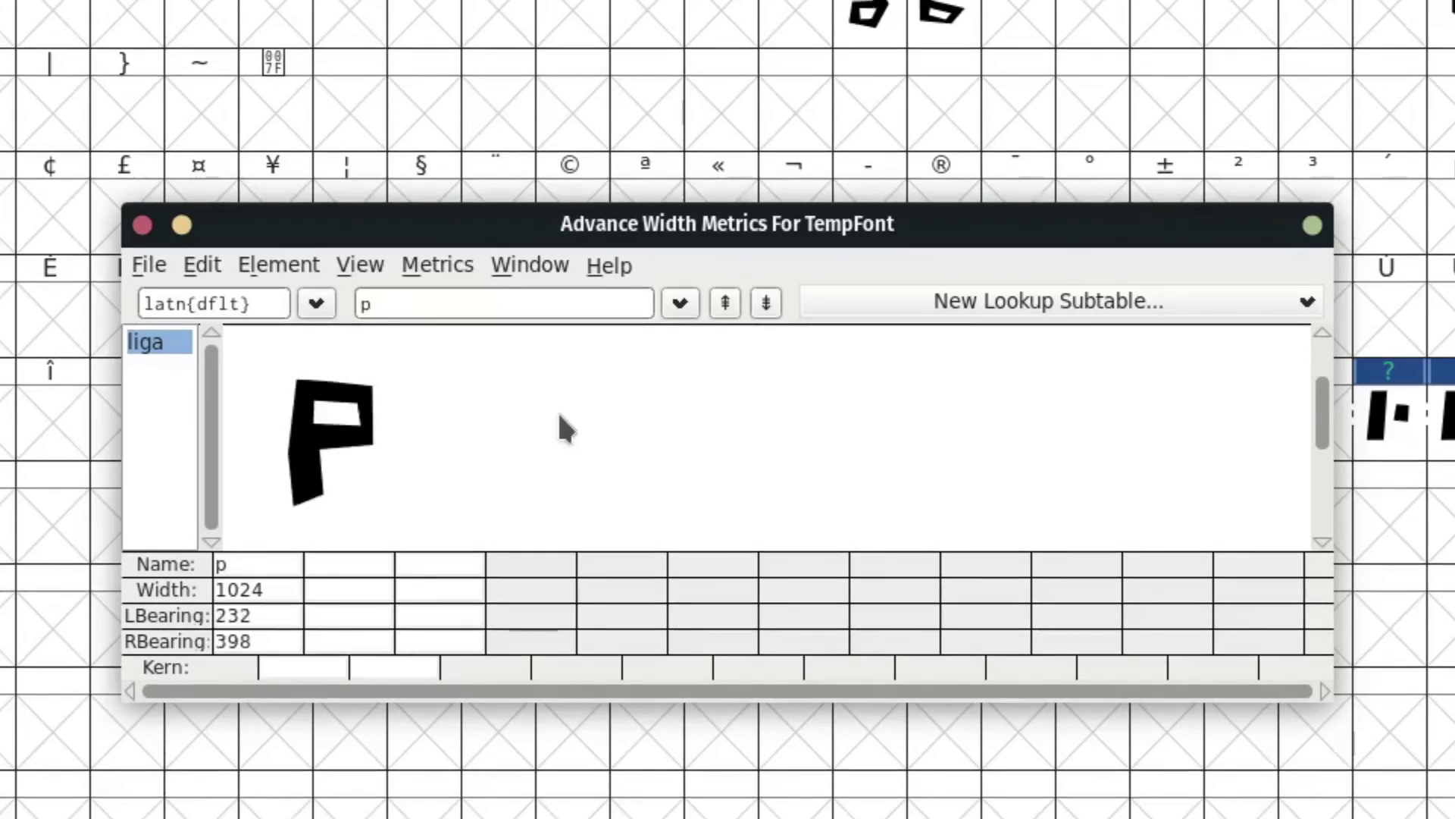
pyautogui.write('u')
pyautogui.press('BackSpace')
pyautogui.press('BackSpace')
# Preview ba, bi and bu, confirming each shows as the b_a, b_i, b_u ligature
pyautogui.write('ba')
pyautogui.press('BackSpace')
pyautogui.write('i')
pyautogui.press('BackSpace')
pyautogui.write('u')
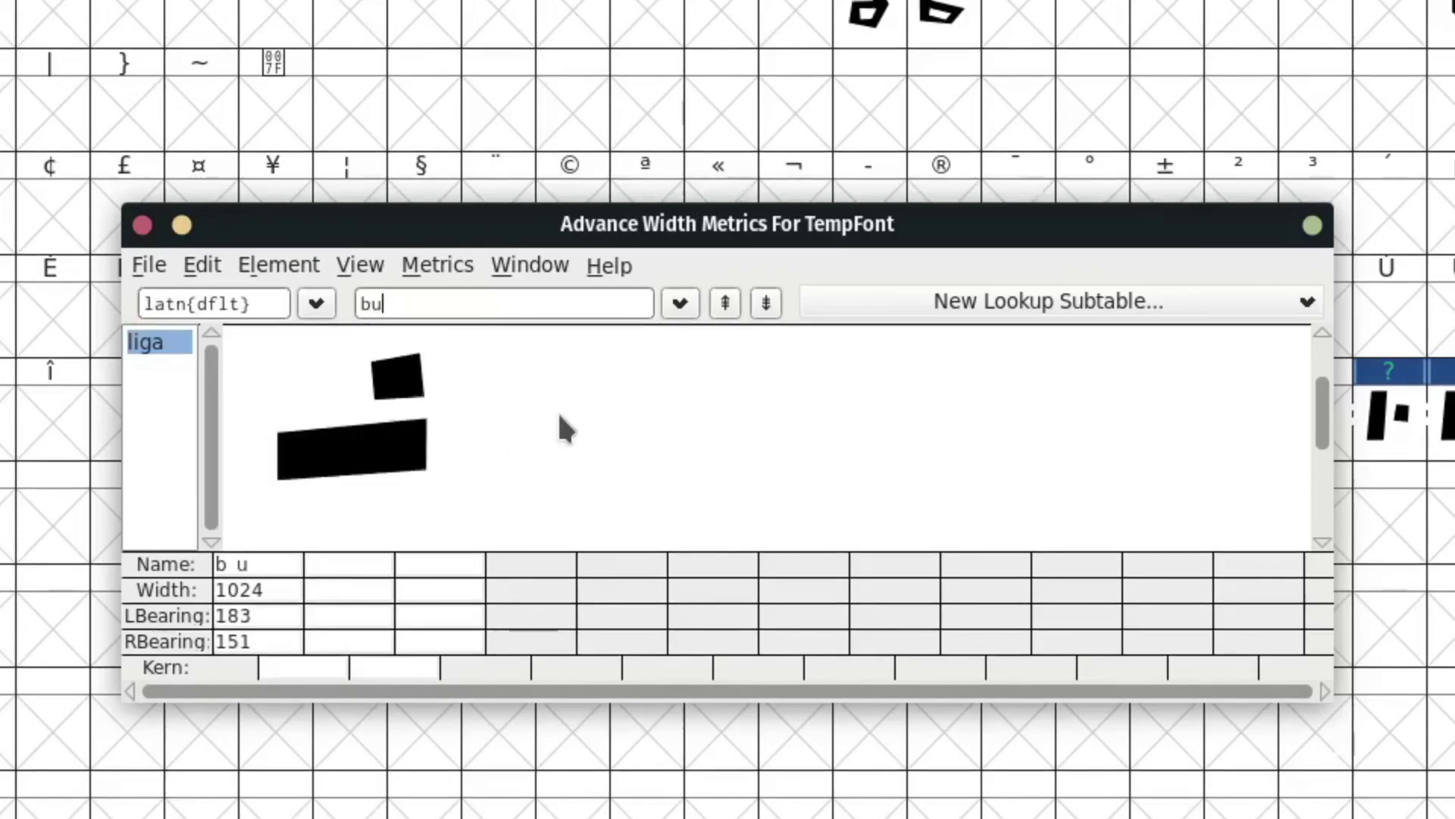